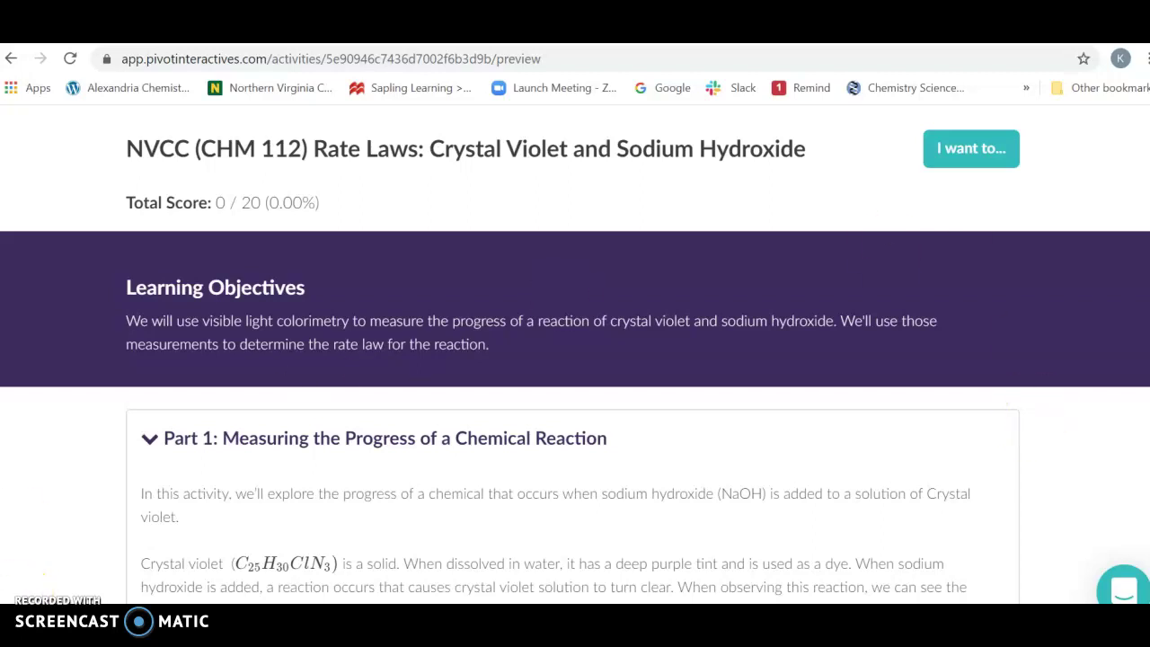
Step: Read the Part 1 introduction covering the crystal violet reaction, rate law, apparatus and LED wavelengths
{"action": "scroll", "coordinate": [575, 359], "scroll_direction": "down", "scroll_amount": 4}
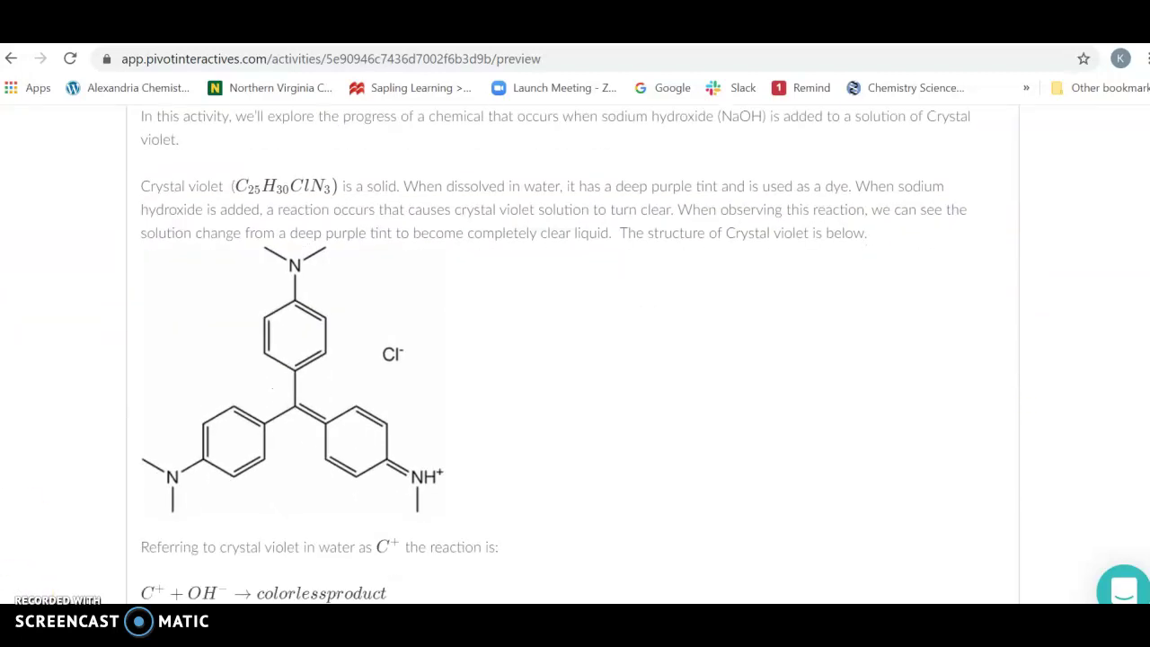
{"action": "scroll", "coordinate": [575, 359], "scroll_direction": "down", "scroll_amount": 1}
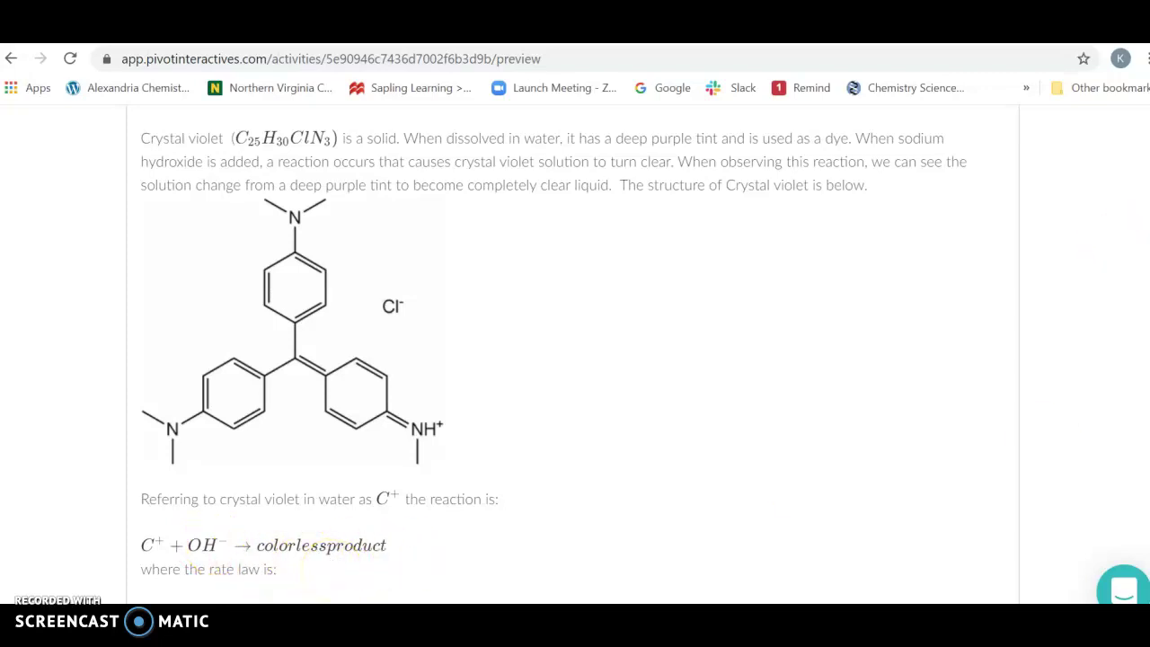
{"action": "scroll", "coordinate": [553, 350], "scroll_direction": "down", "scroll_amount": 3}
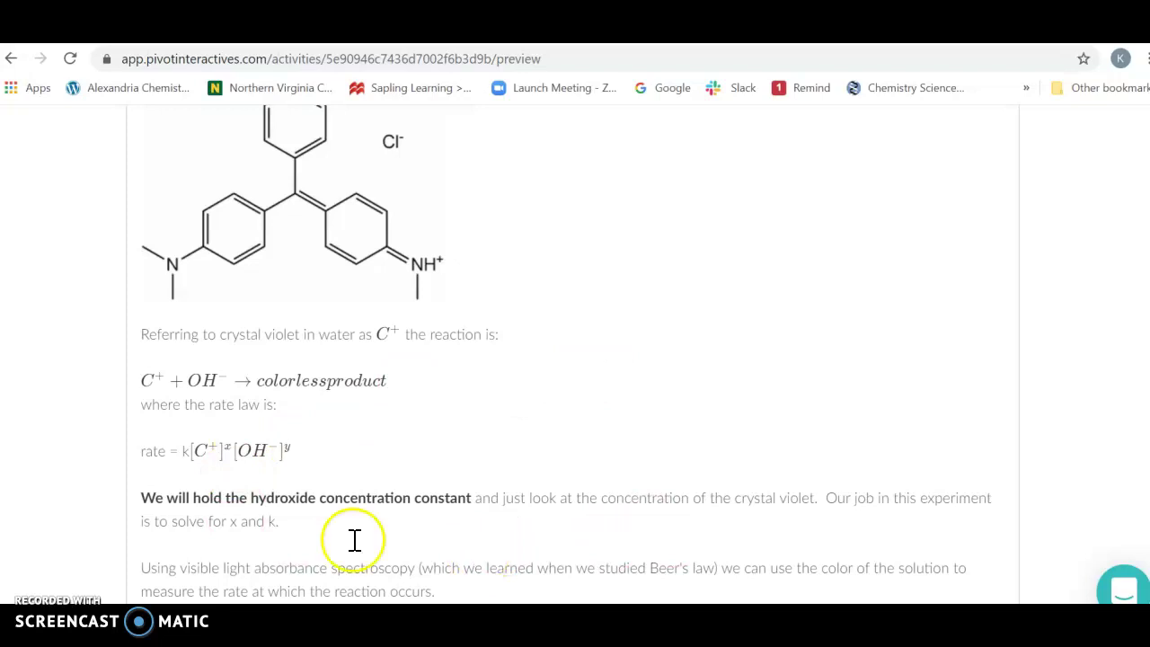
{"action": "scroll", "coordinate": [566, 359], "scroll_direction": "down", "scroll_amount": 1}
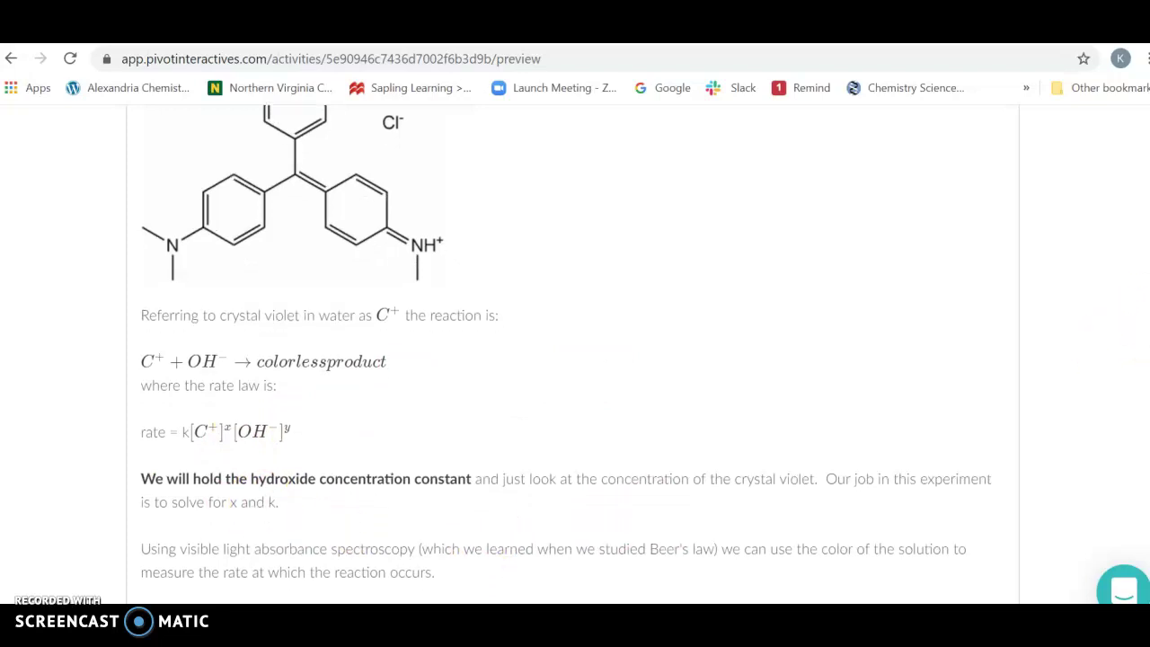
{"action": "scroll", "coordinate": [565, 360], "scroll_direction": "down", "scroll_amount": 2}
{"action": "scroll", "coordinate": [527, 588], "scroll_direction": "up", "scroll_amount": 1}
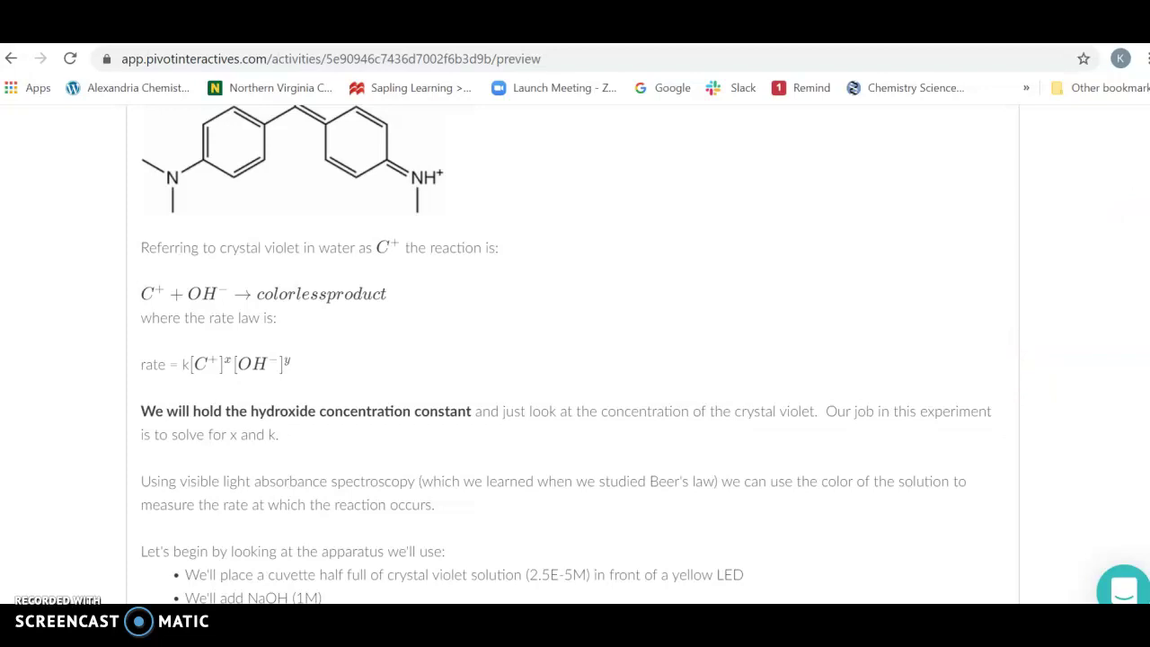
{"action": "scroll", "coordinate": [573, 354], "scroll_direction": "down", "scroll_amount": 6}
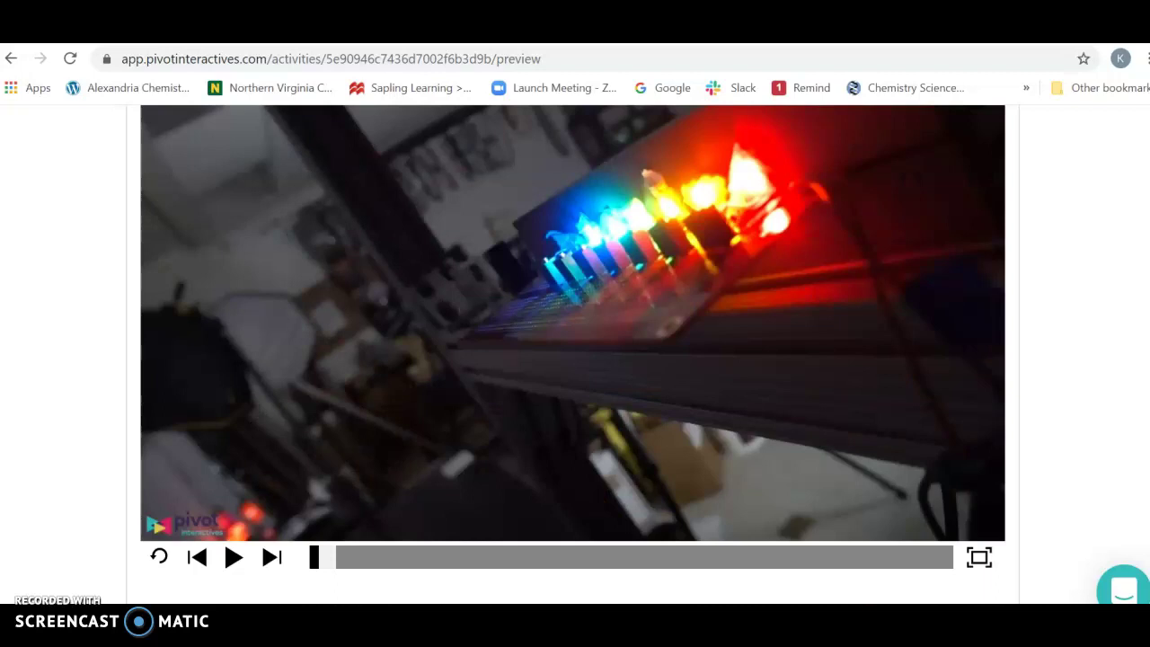
{"action": "scroll", "coordinate": [574, 354], "scroll_direction": "down", "scroll_amount": 4}
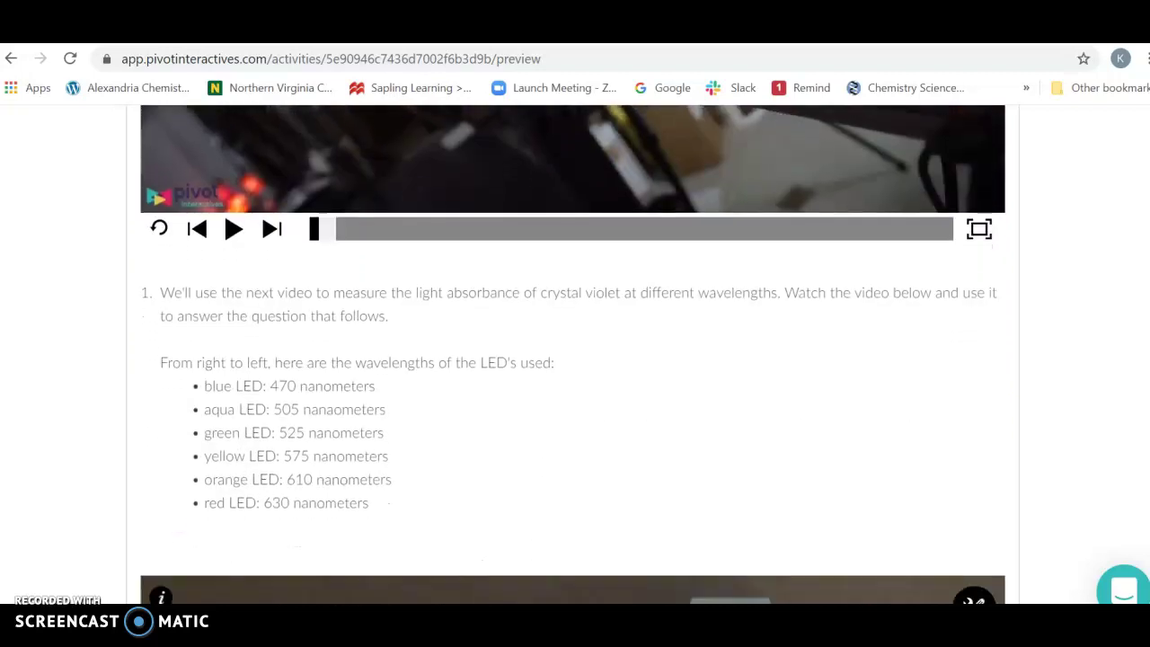
{"action": "scroll", "coordinate": [573, 354], "scroll_direction": "down", "scroll_amount": 4}
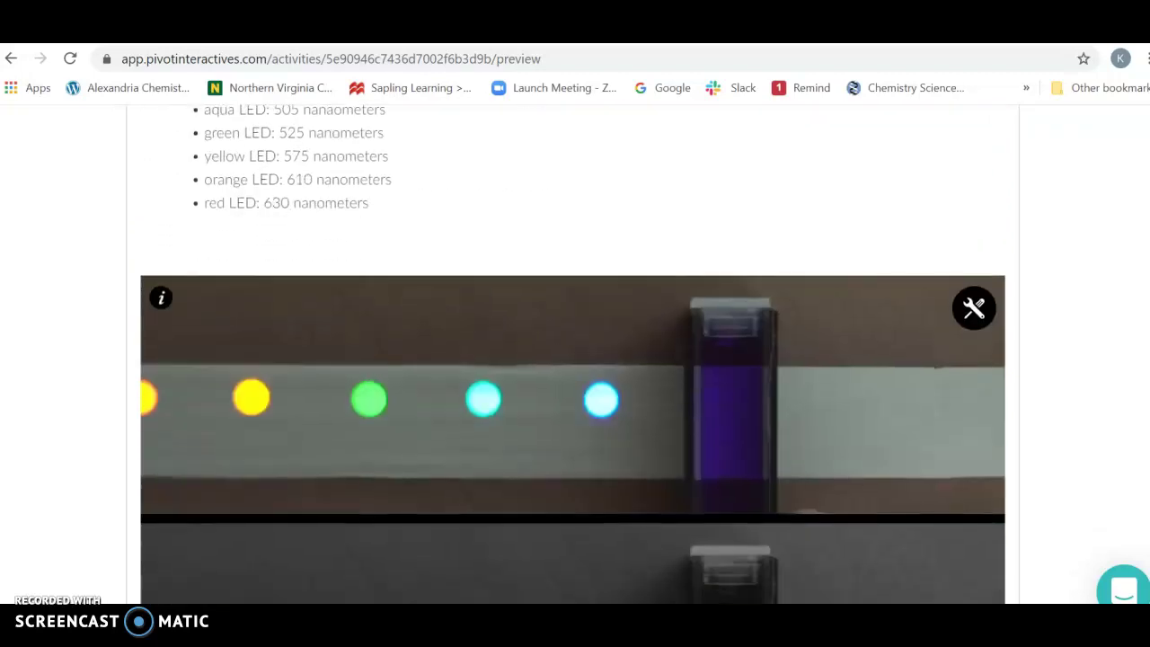
Step: Play the Part 1 absorbance video, pausing to examine the LEDs as they pass behind the crystal violet cuvette
{"action": "scroll", "coordinate": [573, 354], "scroll_direction": "down", "scroll_amount": 1}
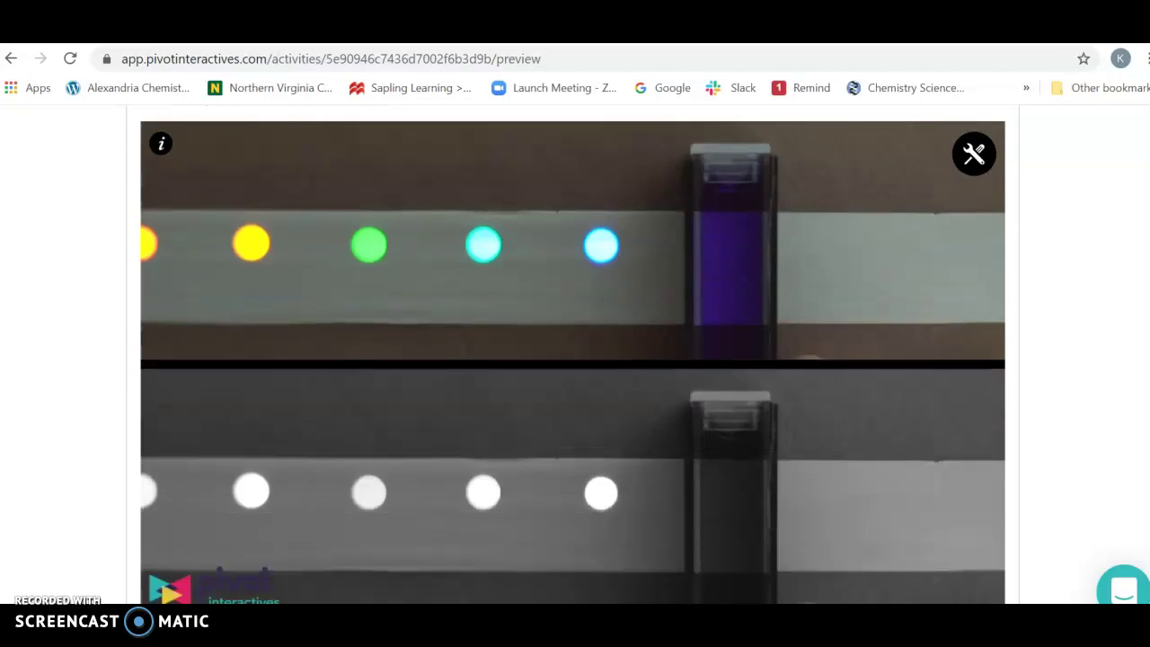
{"action": "scroll", "coordinate": [574, 354], "scroll_direction": "down", "scroll_amount": 1}
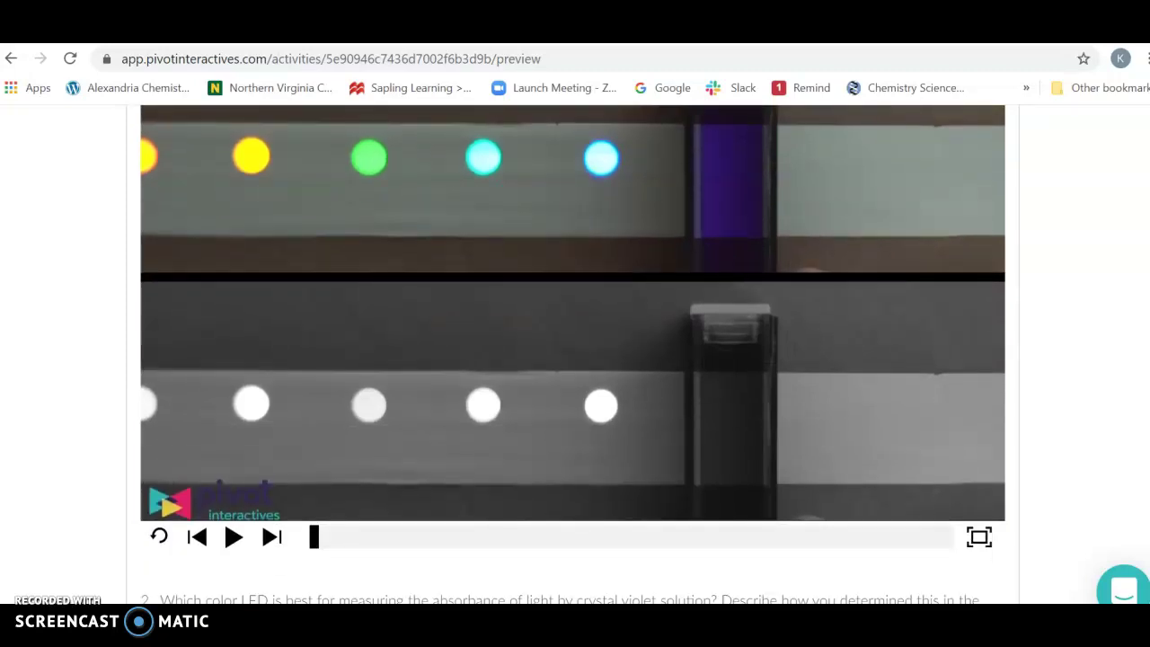
{"action": "scroll", "coordinate": [574, 353], "scroll_direction": "down", "scroll_amount": 1}
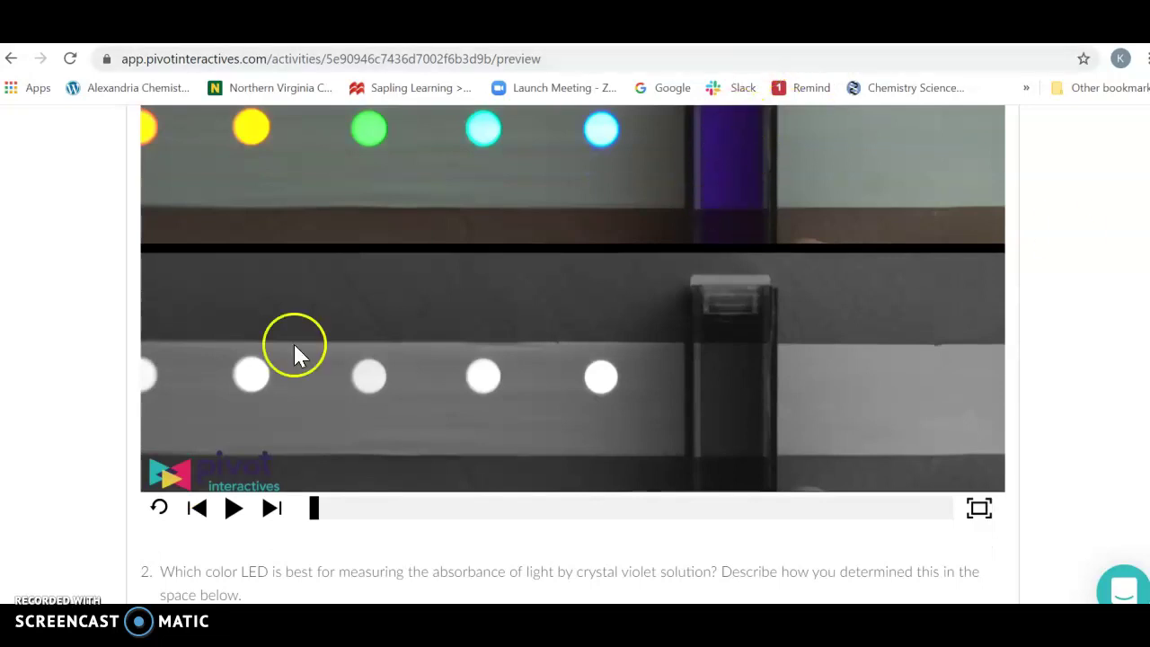
{"action": "left_click", "coordinate": [233, 508]}
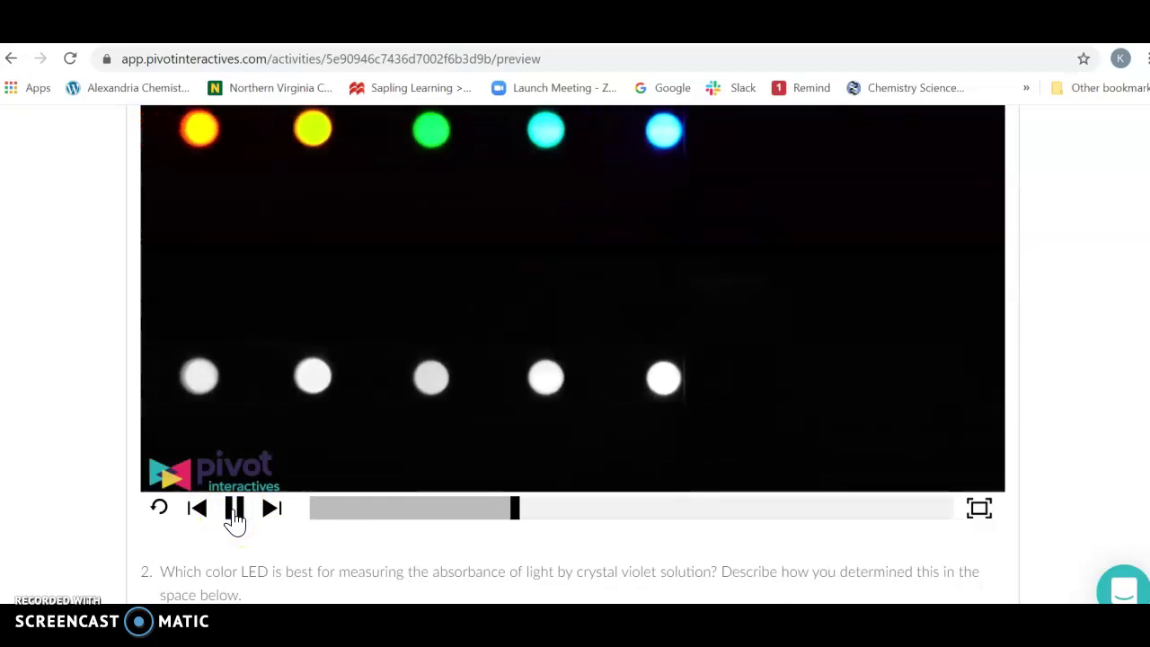
{"action": "left_click", "coordinate": [233, 509]}
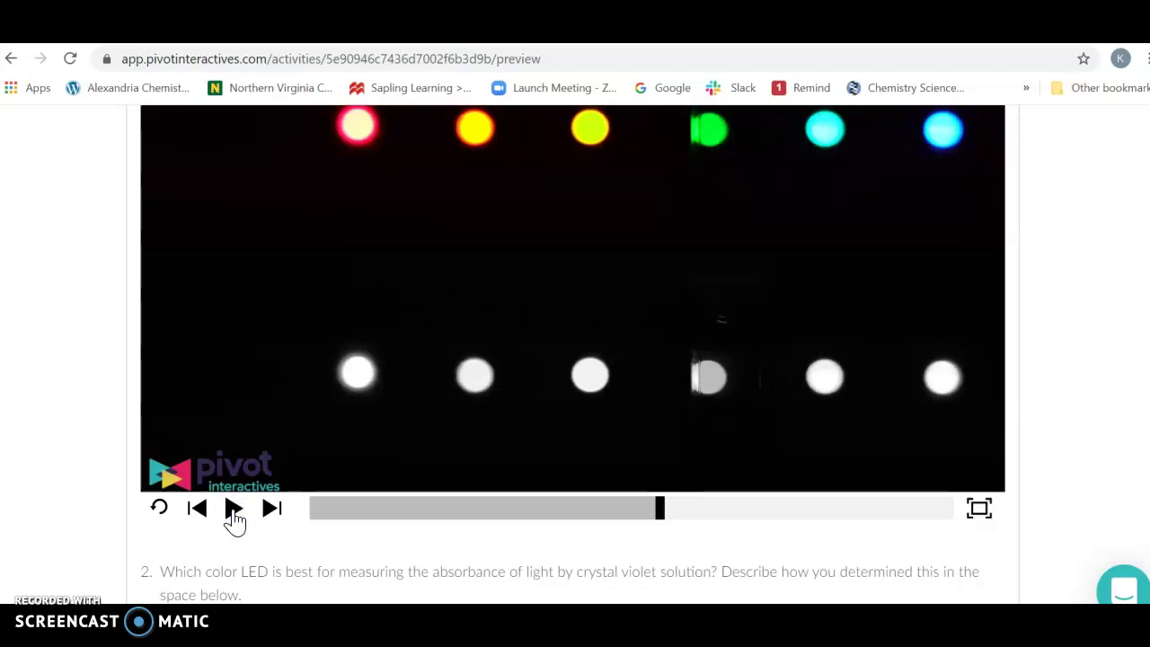
{"action": "left_click", "coordinate": [234, 509]}
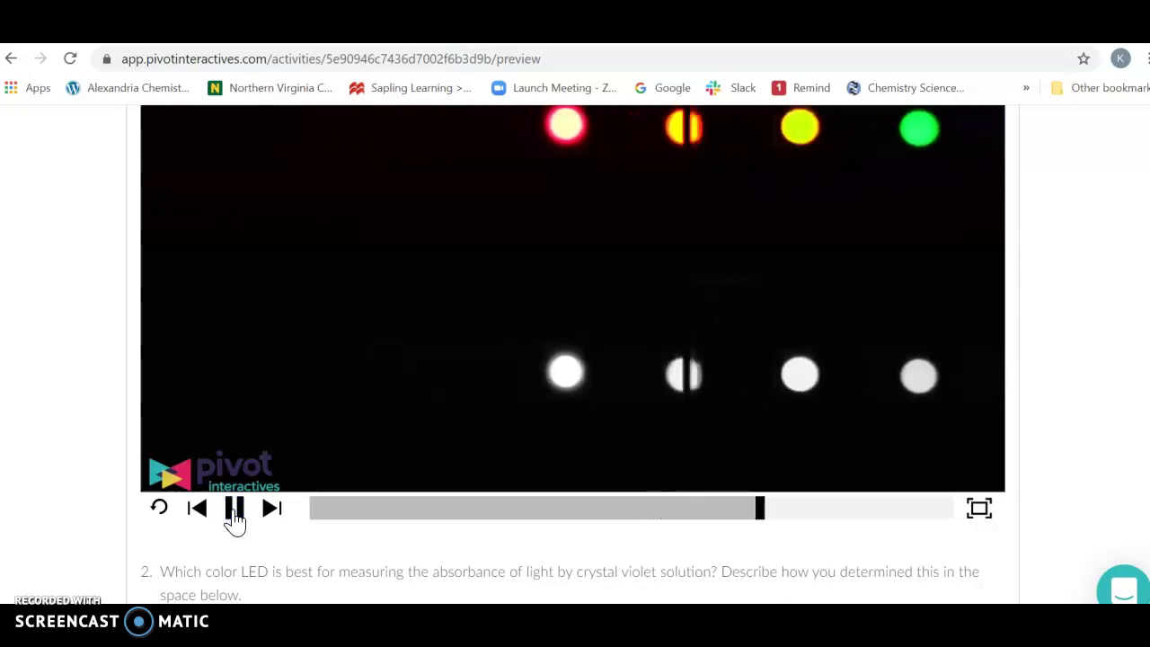
{"action": "left_click", "coordinate": [234, 509]}
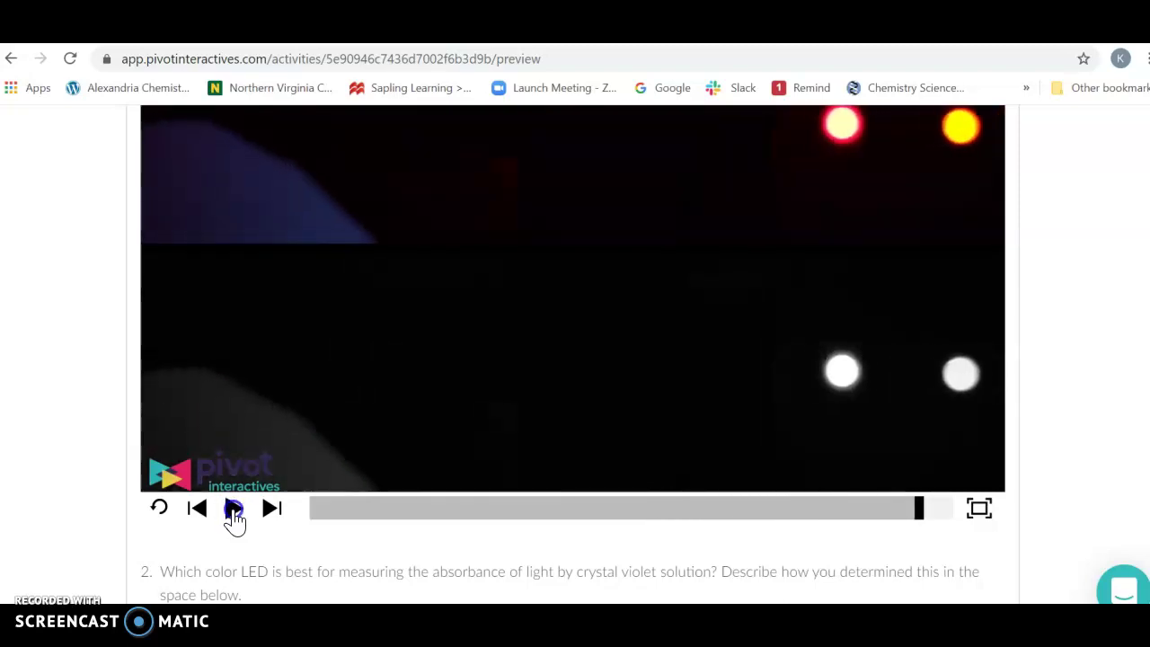
Step: Read question 2 about the best LED color and the Part 2 introduction on Beer's law, absorbance and concentration
{"action": "scroll", "coordinate": [575, 360], "scroll_direction": "down", "scroll_amount": 4}
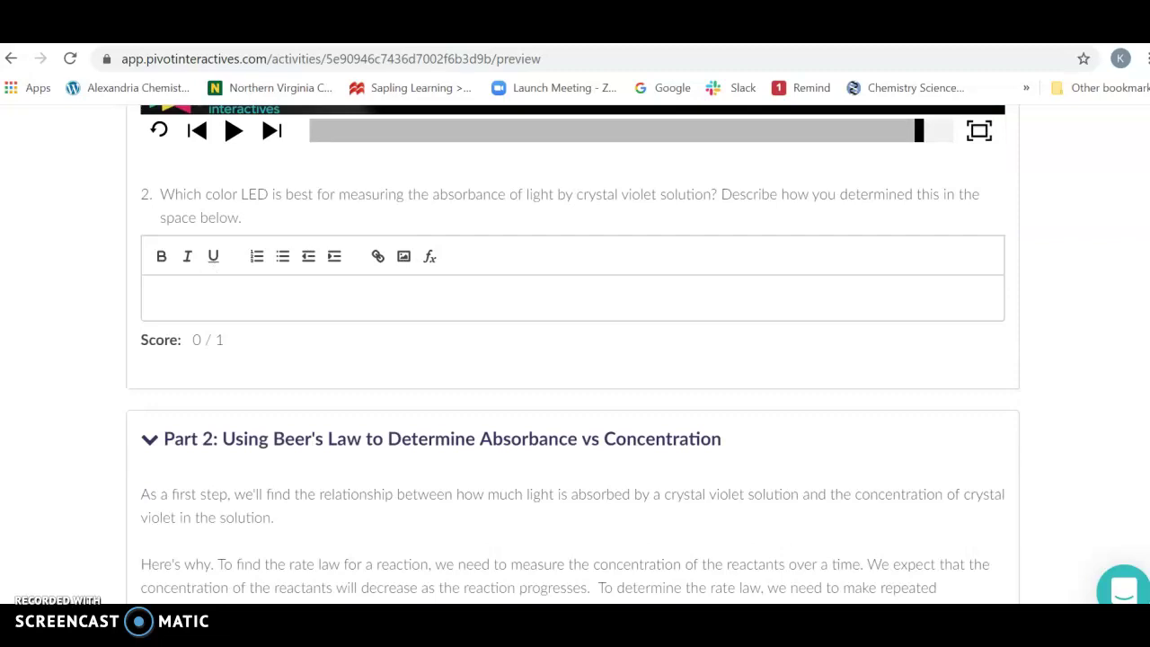
{"action": "scroll", "coordinate": [575, 359], "scroll_direction": "up", "scroll_amount": 1}
{"action": "scroll", "coordinate": [575, 359], "scroll_direction": "down", "scroll_amount": 1}
{"action": "scroll", "coordinate": [575, 359], "scroll_direction": "up", "scroll_amount": 5}
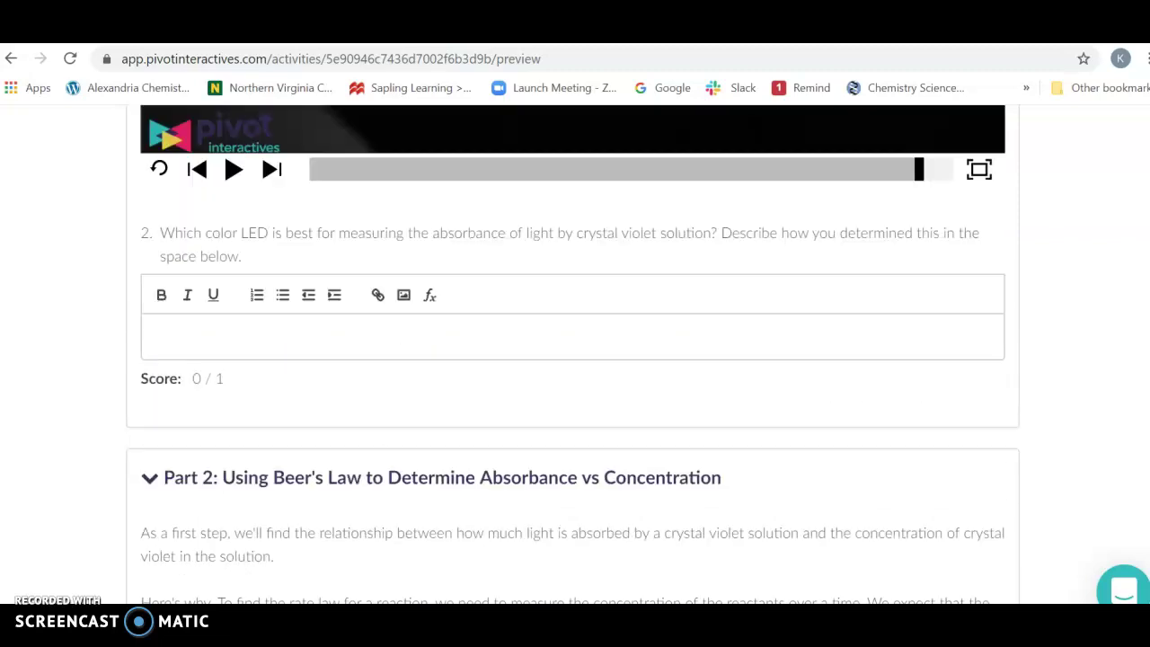
{"action": "scroll", "coordinate": [575, 359], "scroll_direction": "down", "scroll_amount": 4}
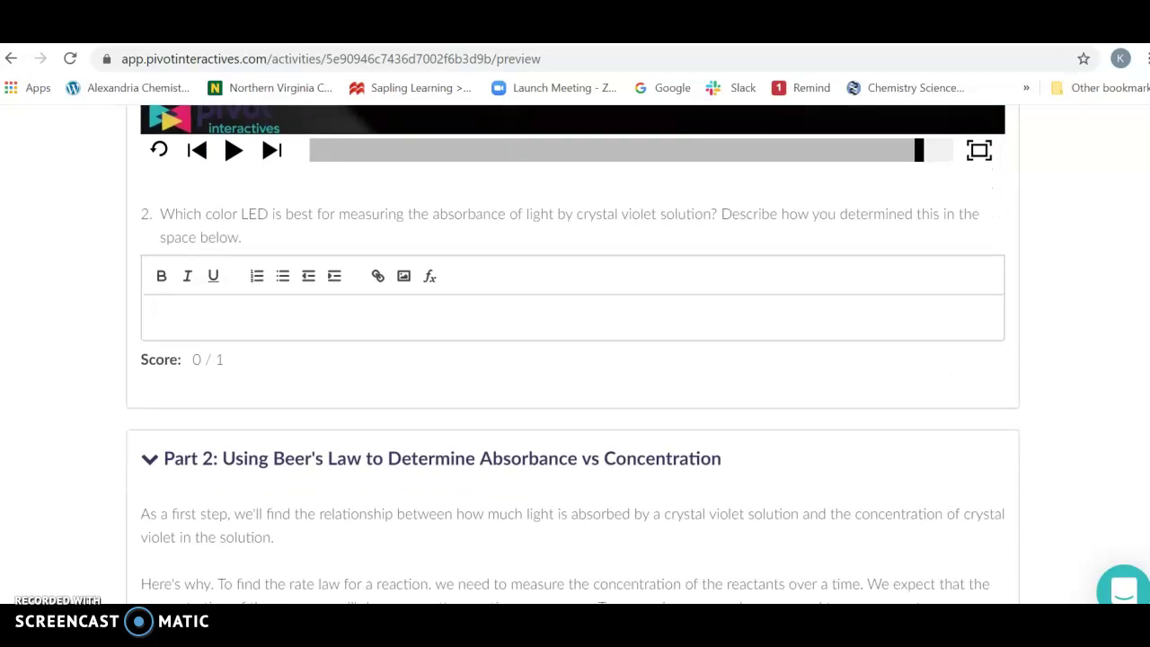
{"action": "scroll", "coordinate": [575, 359], "scroll_direction": "down", "scroll_amount": 3}
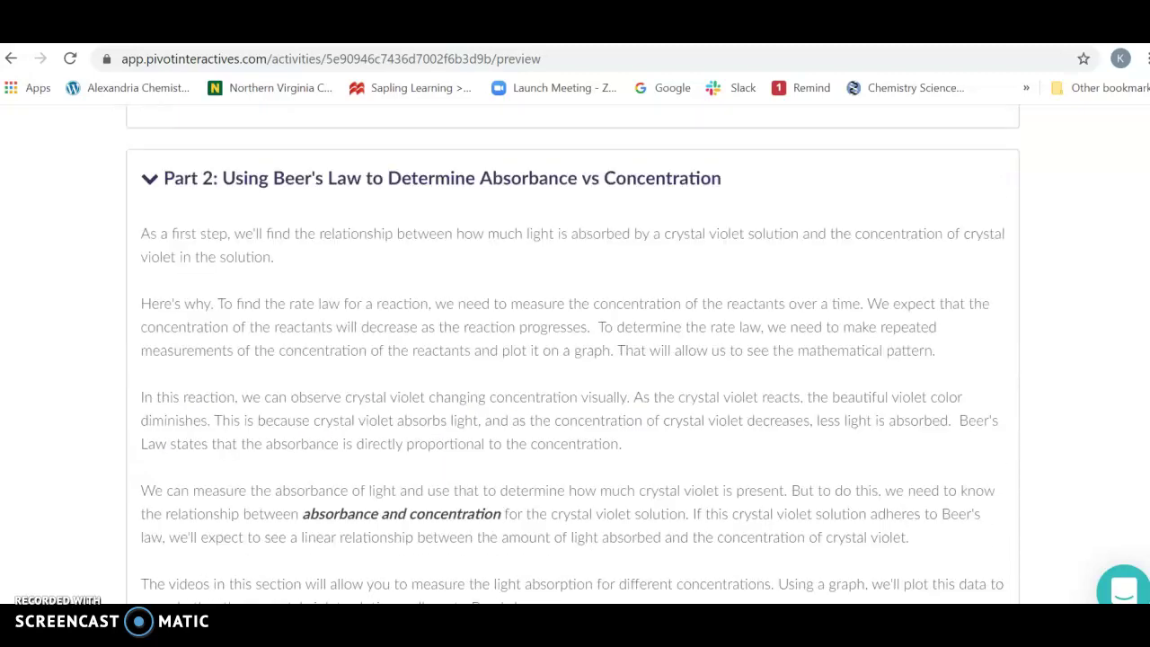
{"action": "scroll", "coordinate": [575, 359], "scroll_direction": "down", "scroll_amount": 1}
{"action": "scroll", "coordinate": [575, 359], "scroll_direction": "up", "scroll_amount": 1}
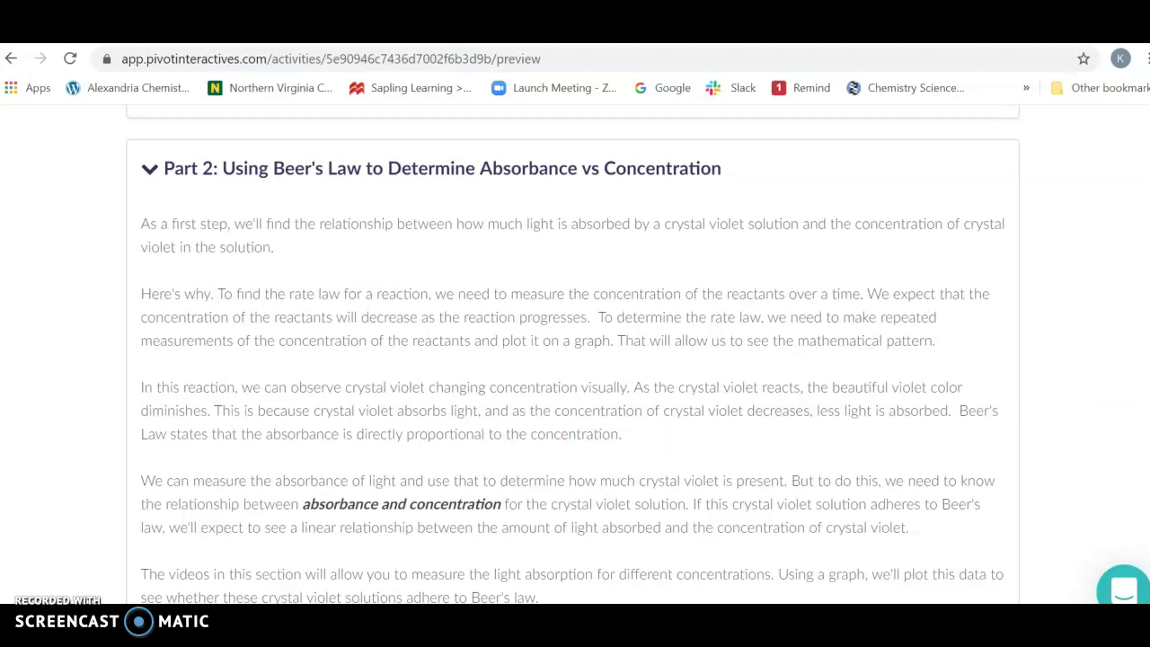
{"action": "scroll", "coordinate": [573, 354], "scroll_direction": "down", "scroll_amount": 3}
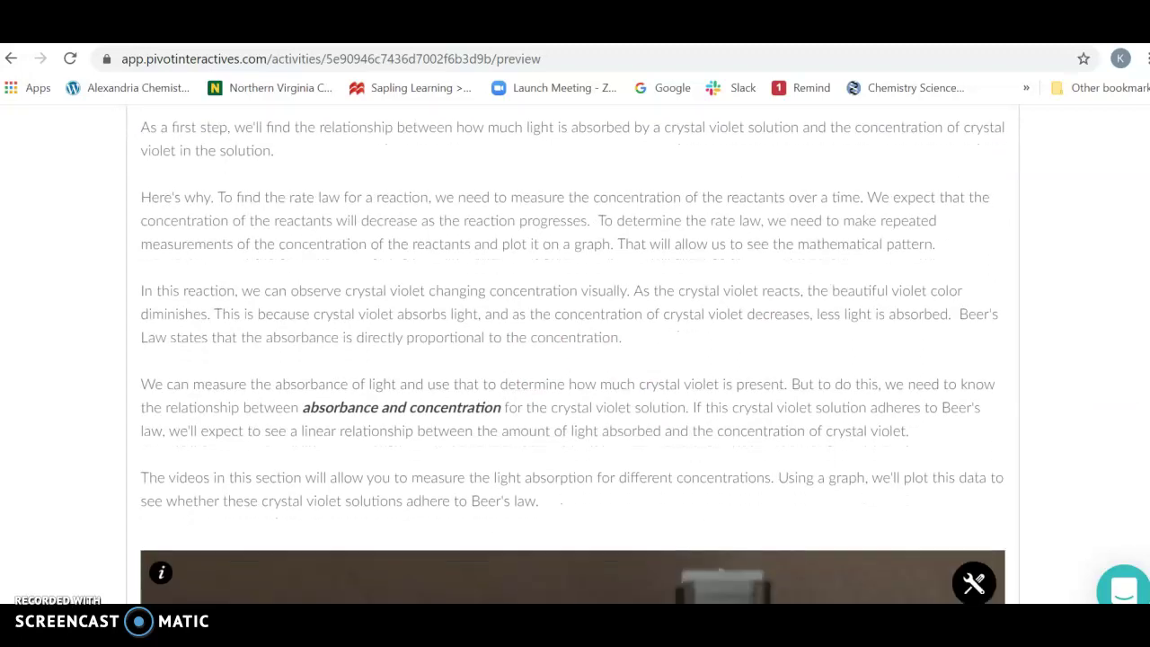
Step: Load the Part 2 video for the 40% Stock Crystal Violet solution
{"action": "scroll", "coordinate": [573, 355], "scroll_direction": "down", "scroll_amount": 5}
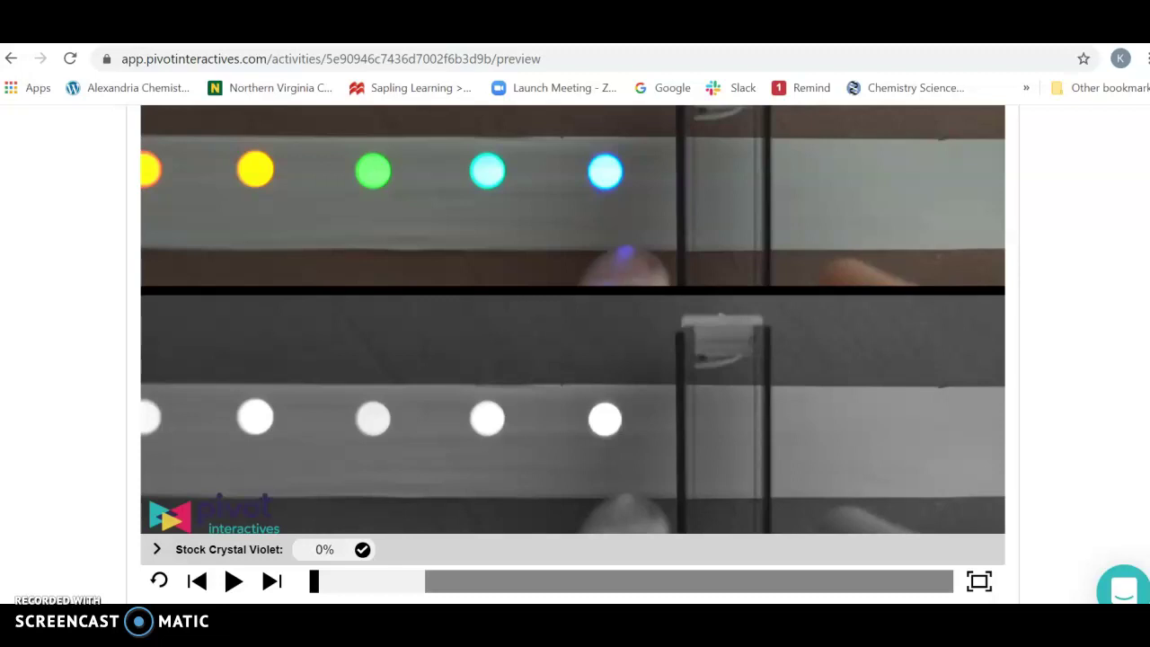
{"action": "scroll", "coordinate": [573, 355], "scroll_direction": "down", "scroll_amount": 1}
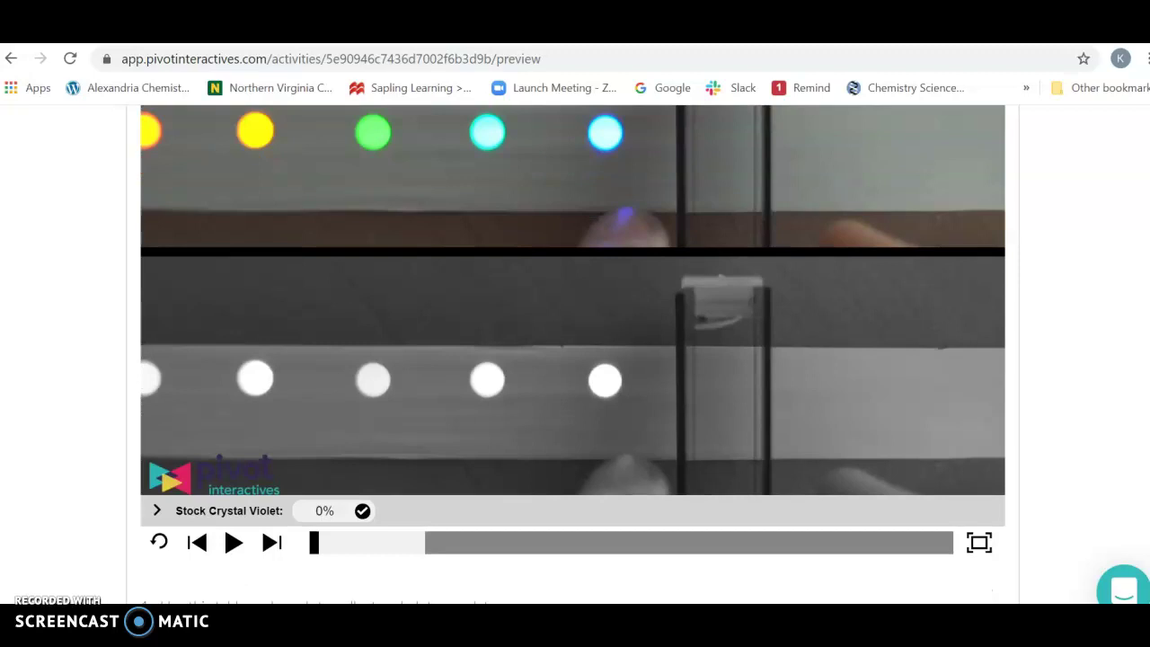
{"action": "left_click", "coordinate": [362, 509]}
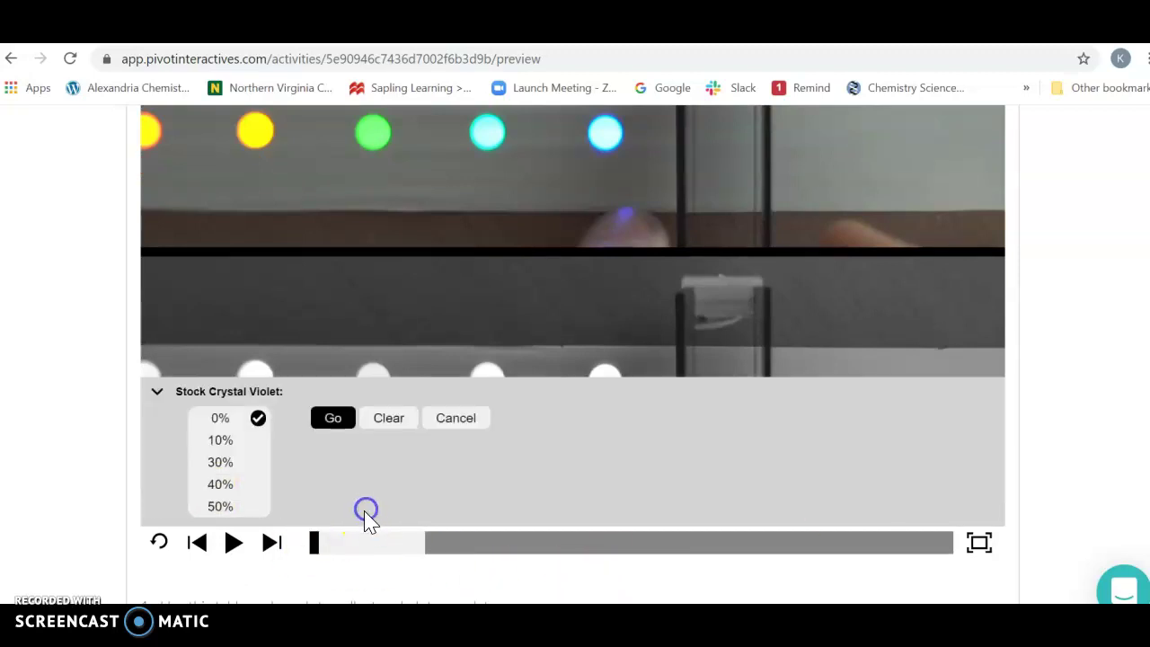
{"action": "left_click", "coordinate": [222, 440]}
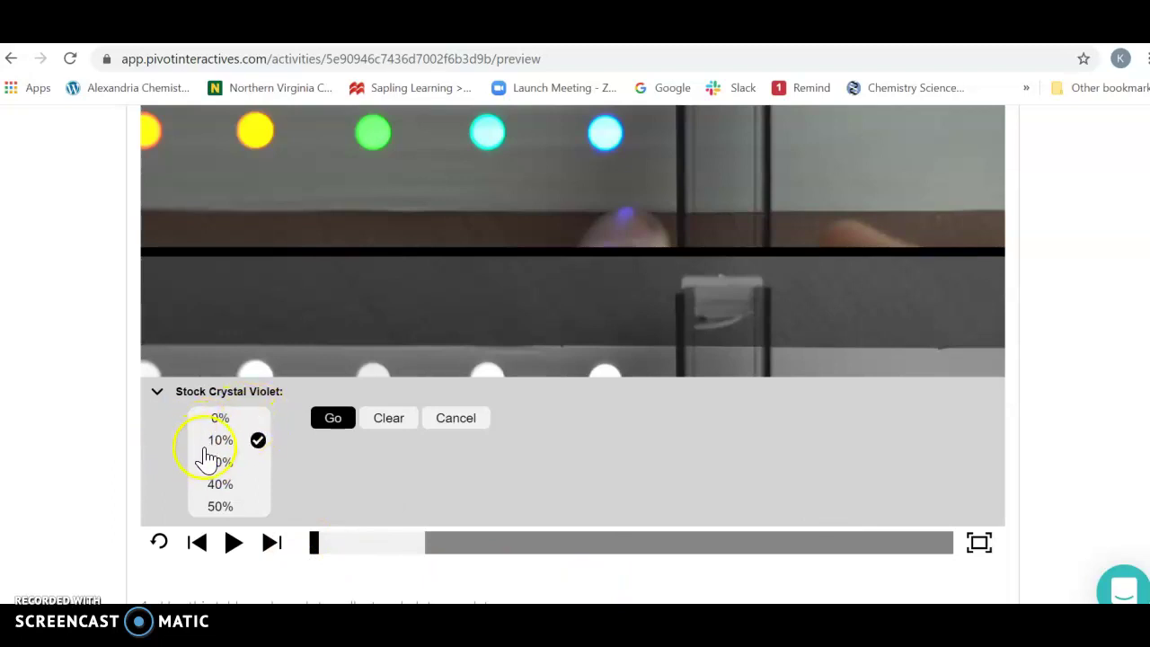
{"action": "left_click", "coordinate": [216, 489]}
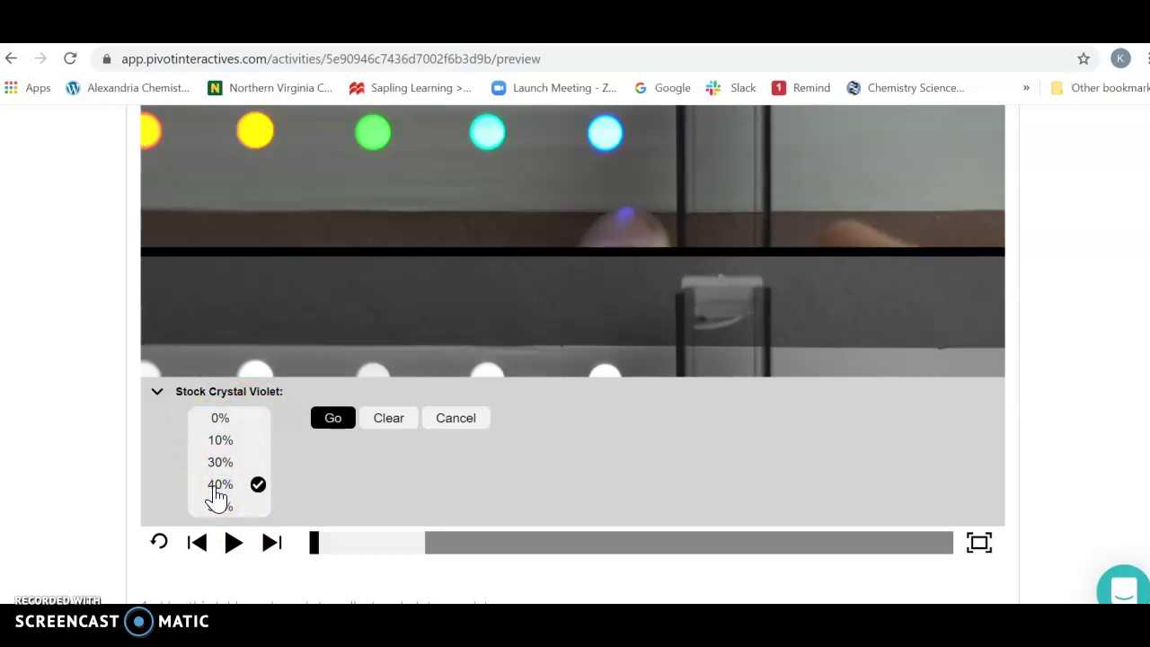
{"action": "left_click", "coordinate": [334, 421]}
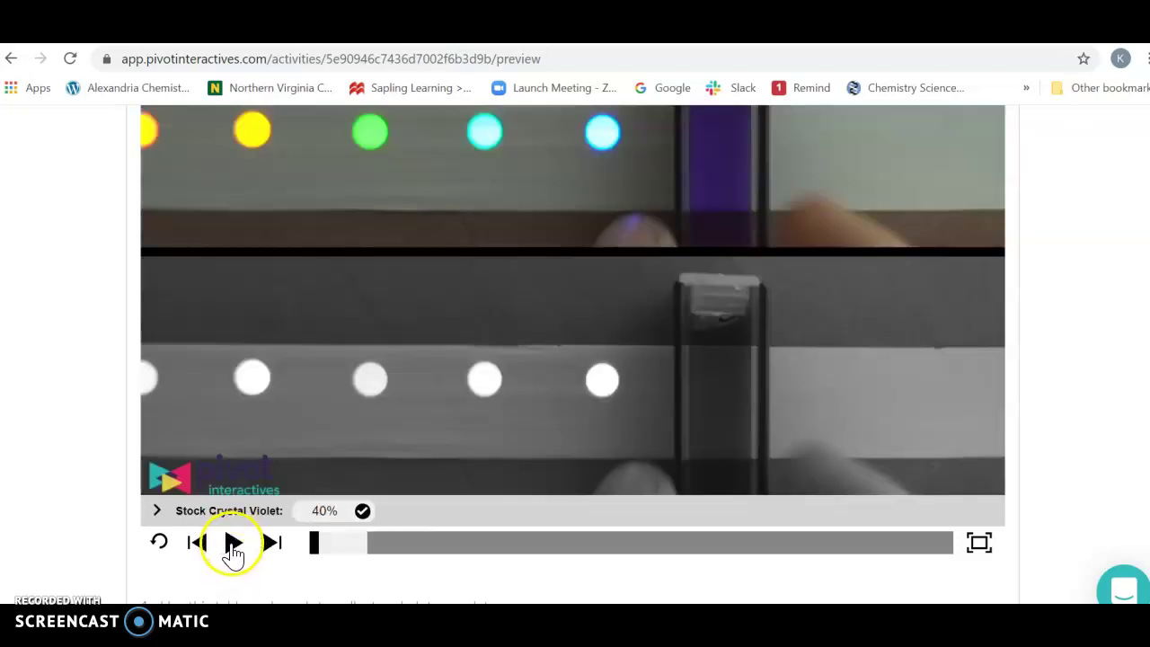
Step: Play the 40% solution video and pause it with the yellow LED behind the cuvette
{"action": "left_click", "coordinate": [232, 546]}
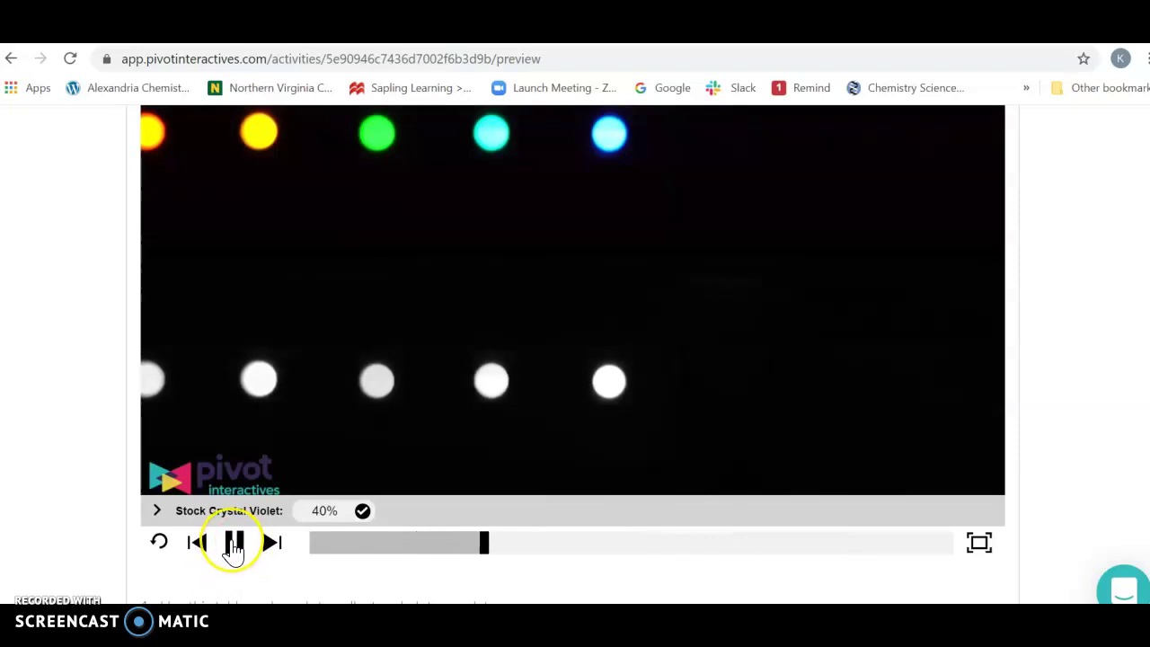
{"action": "left_click", "coordinate": [233, 545]}
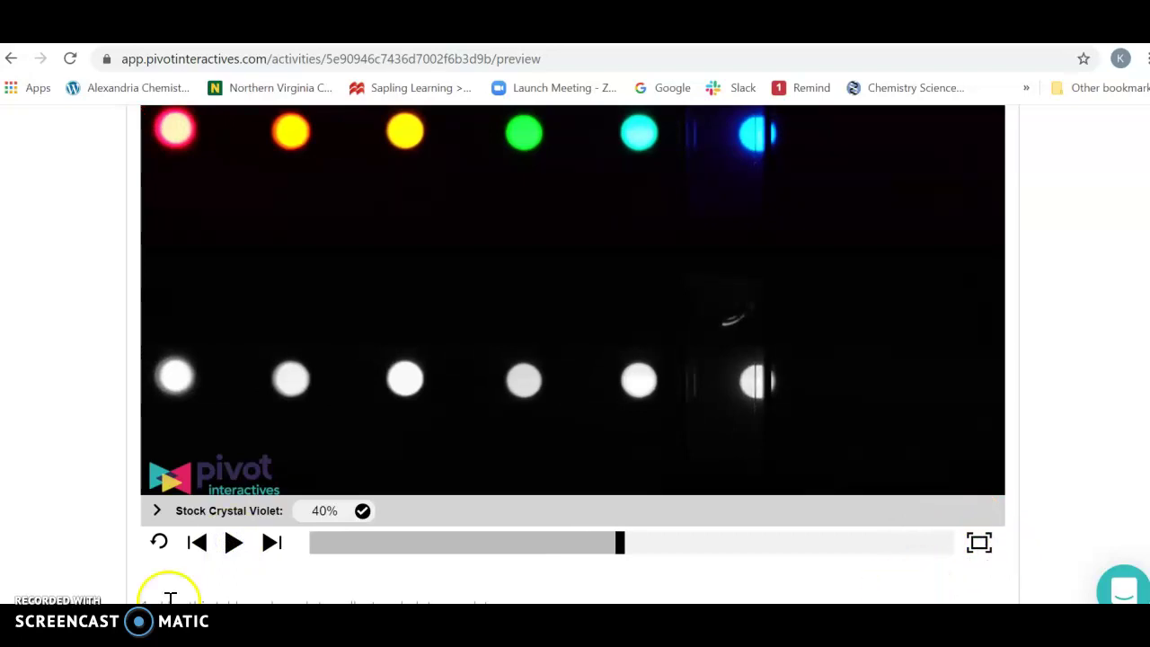
{"action": "left_click", "coordinate": [232, 544]}
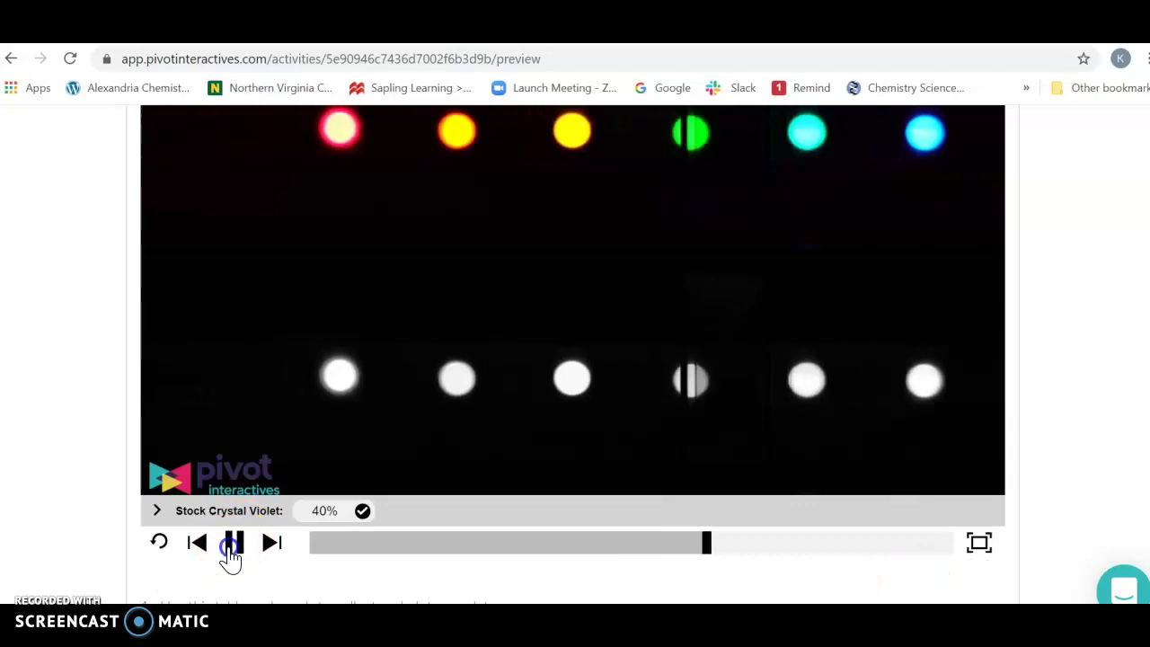
{"action": "left_click", "coordinate": [231, 544]}
{"action": "left_click", "coordinate": [231, 546]}
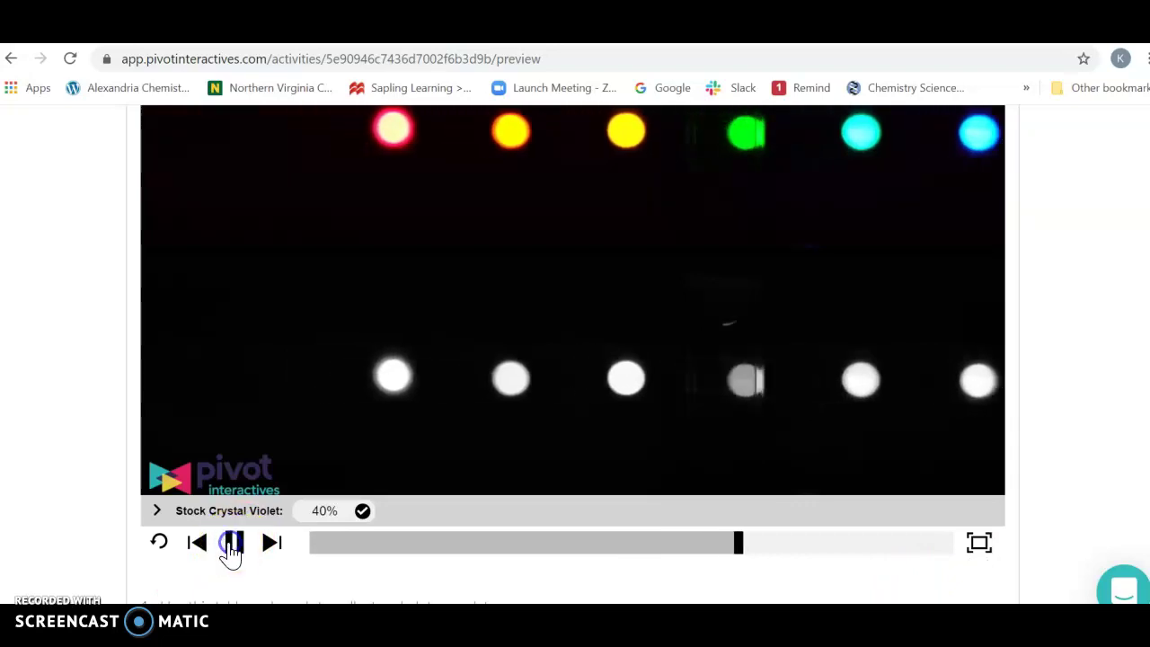
{"action": "left_click", "coordinate": [230, 546]}
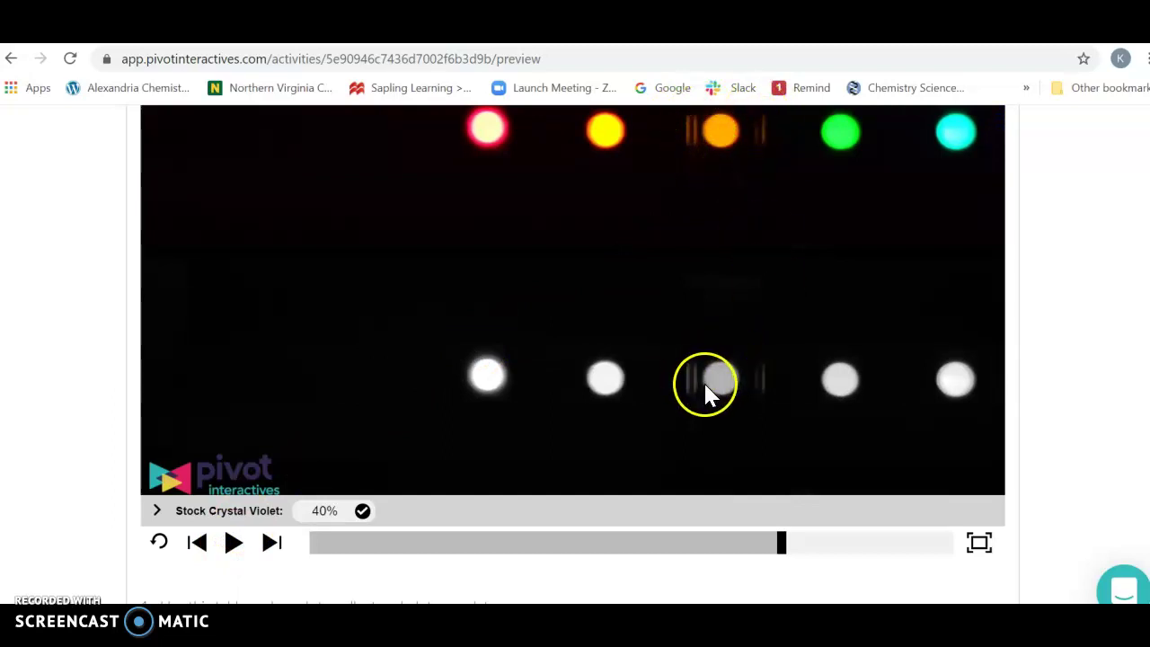
Step: Overlay the T(%) 100-80 transmittance comparison scale on the paused Part 2 video
{"action": "scroll", "coordinate": [572, 351], "scroll_direction": "up", "scroll_amount": 2}
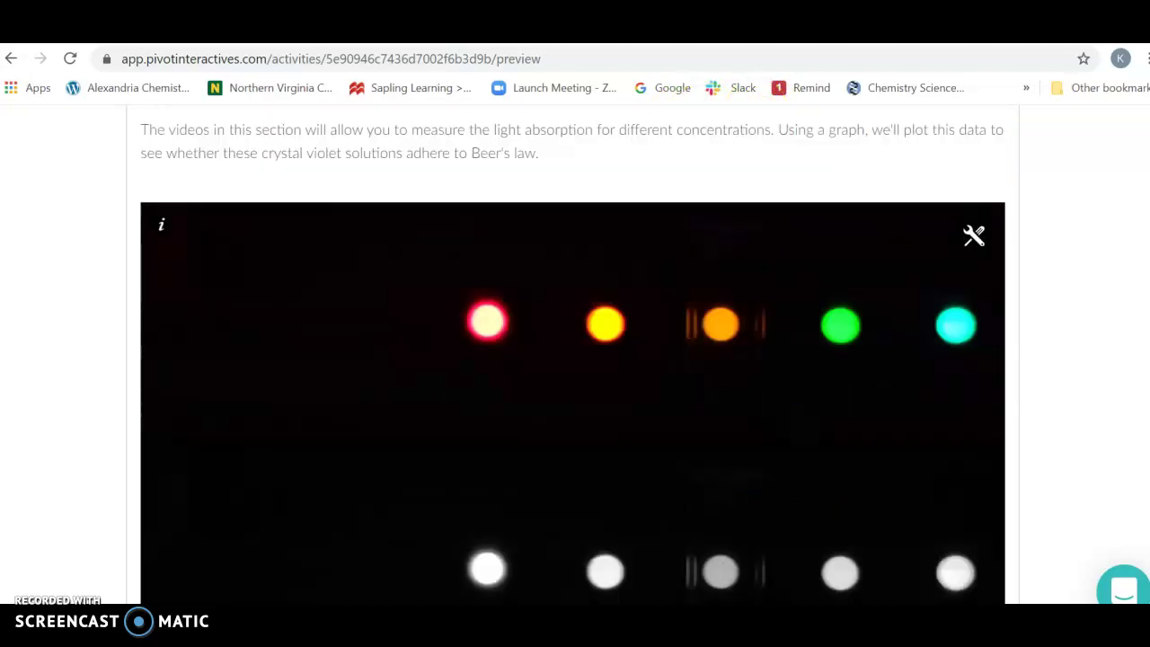
{"action": "left_click", "coordinate": [975, 239]}
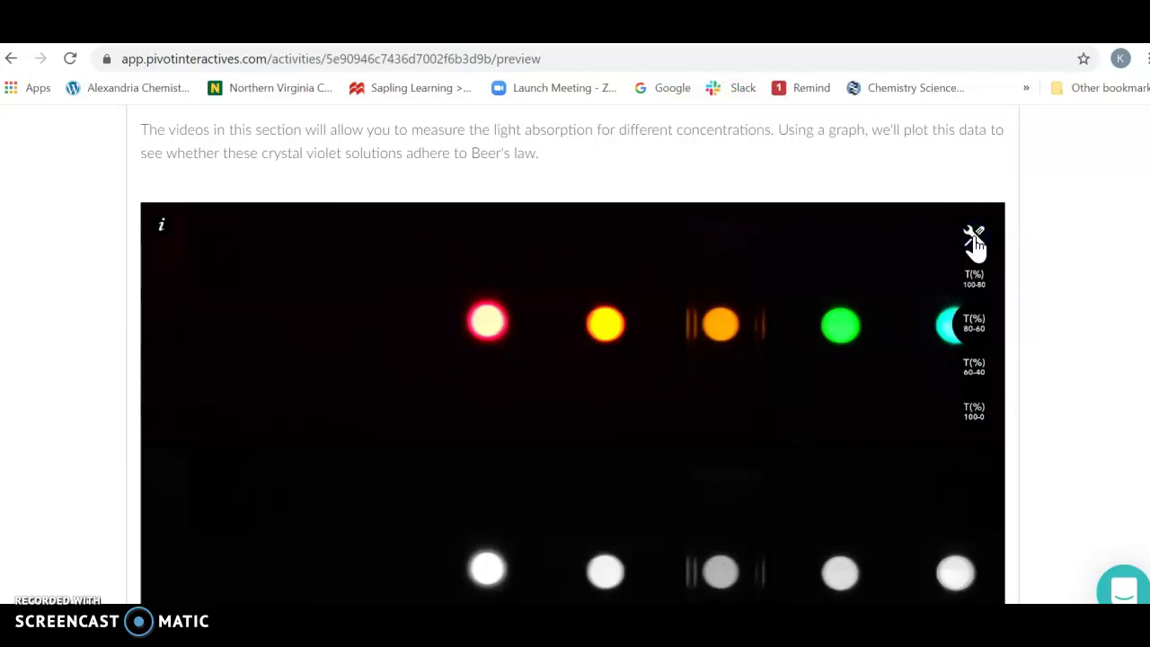
{"action": "left_click", "coordinate": [975, 279]}
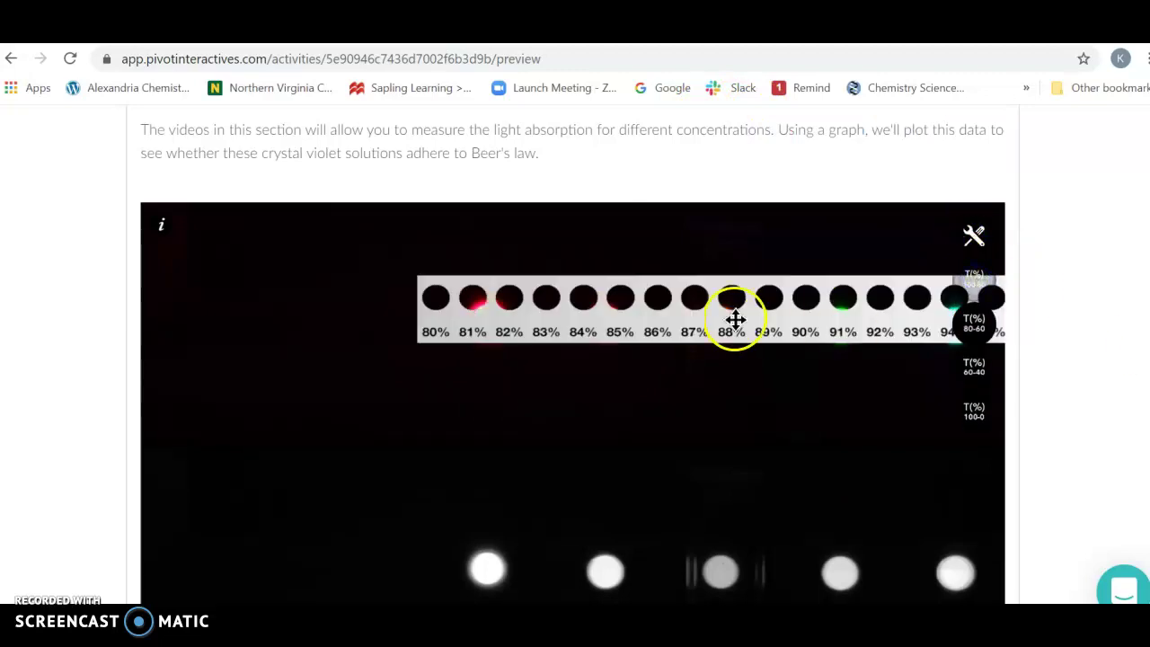
Step: Replace the T(%) 100-80 scale with the T(%) 80-60 scale and place it over the grayscale LED row
{"action": "left_click_drag", "start_coordinate": [735, 319], "coordinate": [961, 589]}
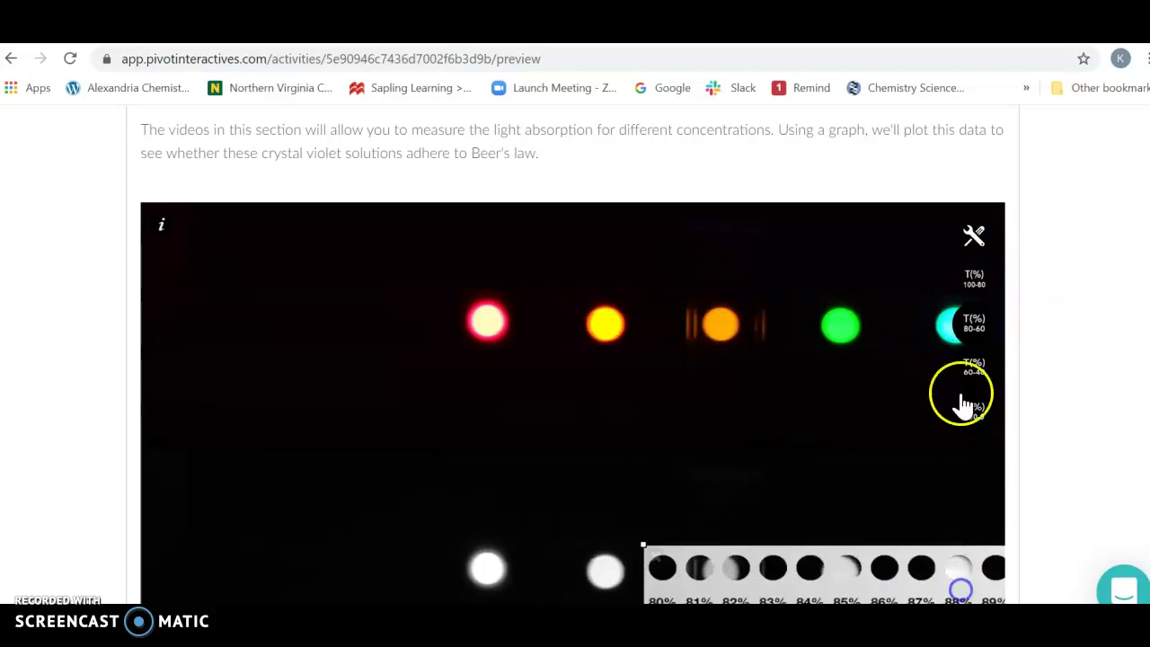
{"action": "left_click", "coordinate": [970, 323]}
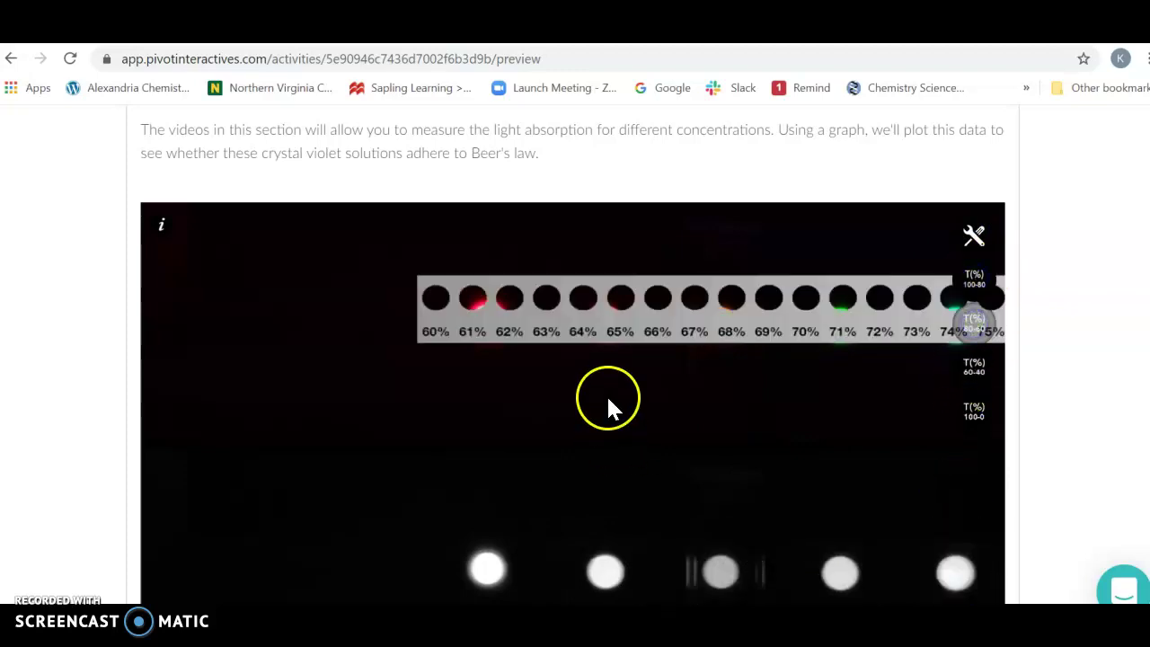
{"action": "left_click_drag", "start_coordinate": [655, 323], "coordinate": [607, 597]}
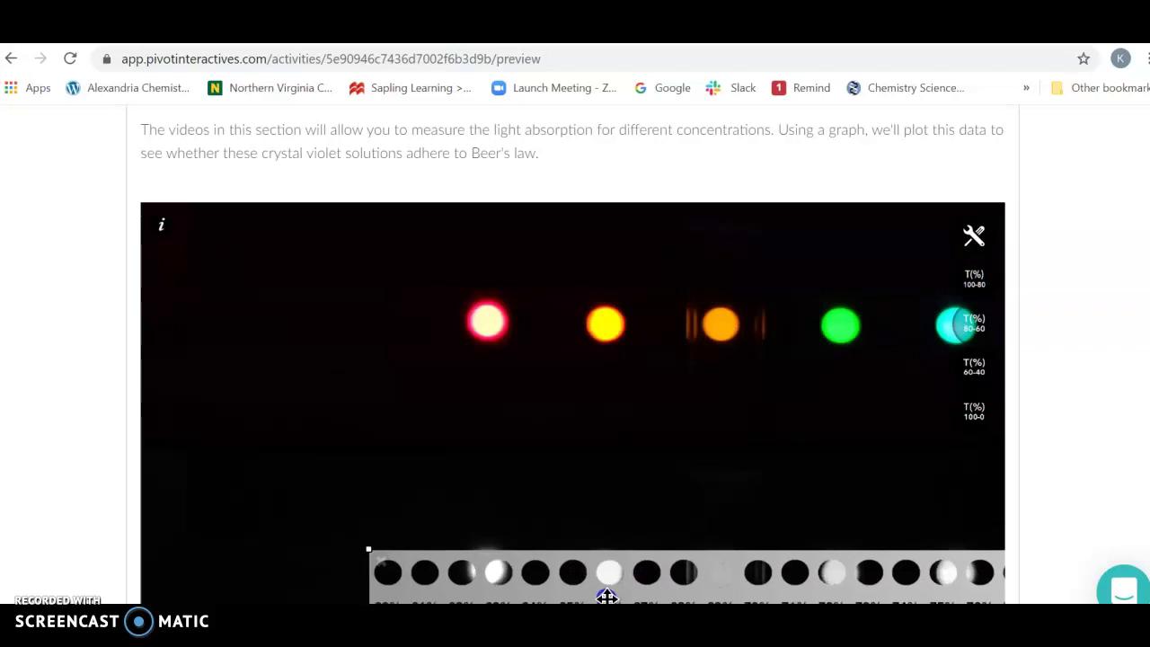
Step: Shift the T(%) 80-60 scale along the grayscale row to match the LED behind the cuvette with the 70% circle
{"action": "left_click_drag", "start_coordinate": [607, 597], "coordinate": [496, 598]}
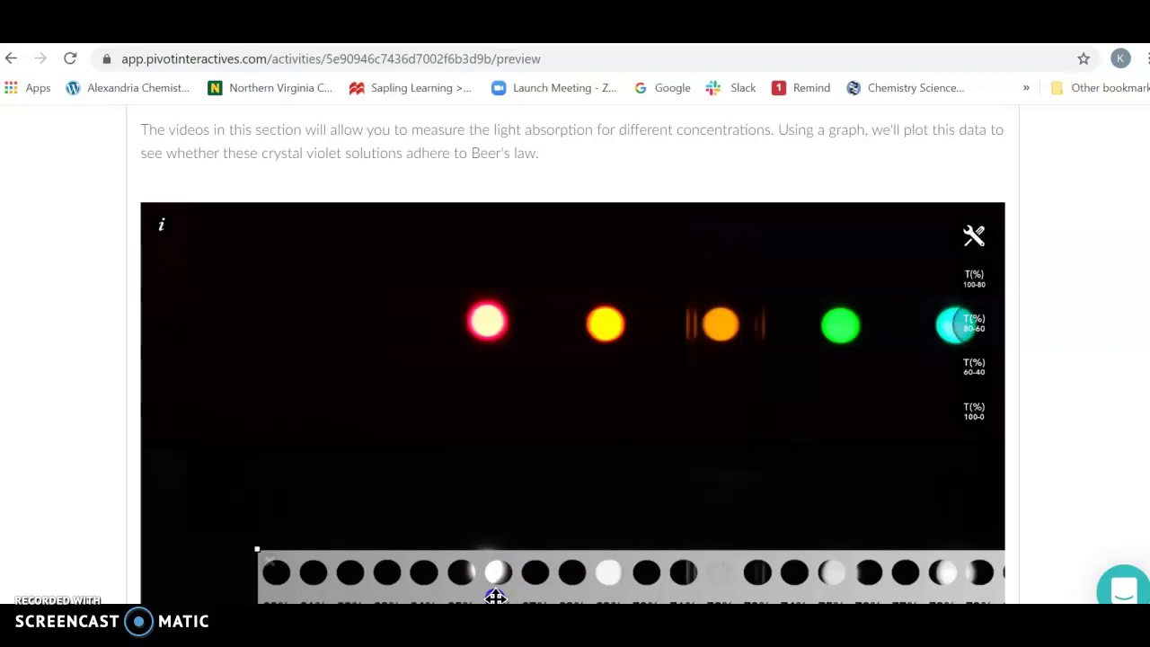
{"action": "left_click_drag", "start_coordinate": [496, 598], "coordinate": [608, 597]}
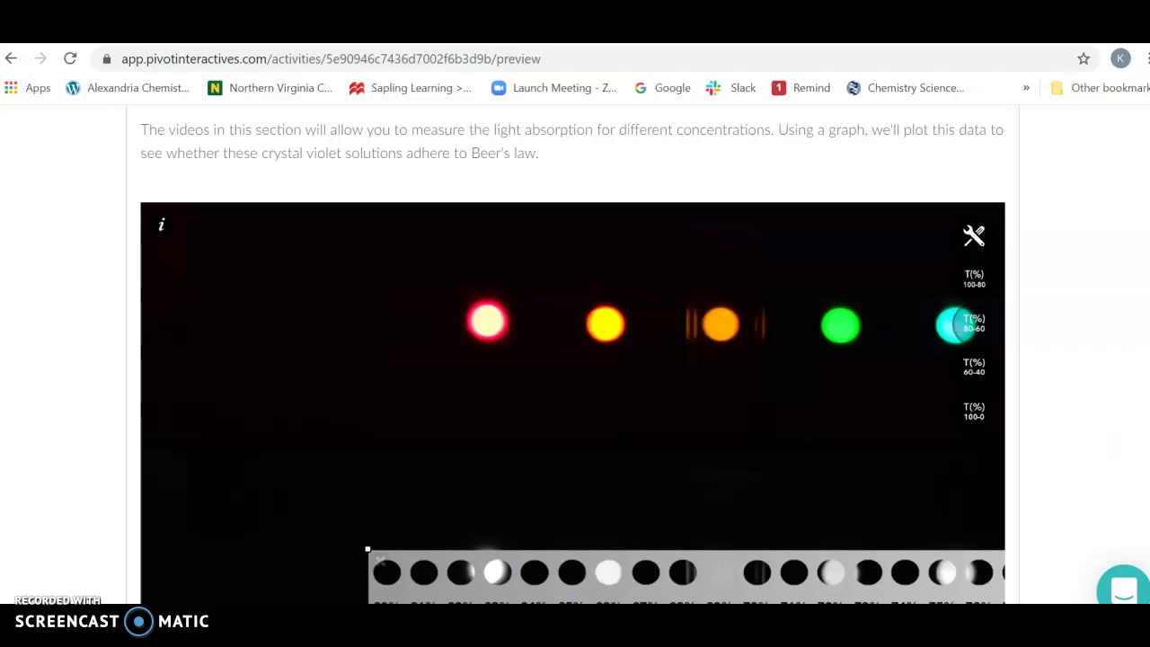
{"action": "scroll", "coordinate": [572, 359], "scroll_direction": "down", "scroll_amount": 2}
{"action": "scroll", "coordinate": [572, 359], "scroll_direction": "up", "scroll_amount": 1}
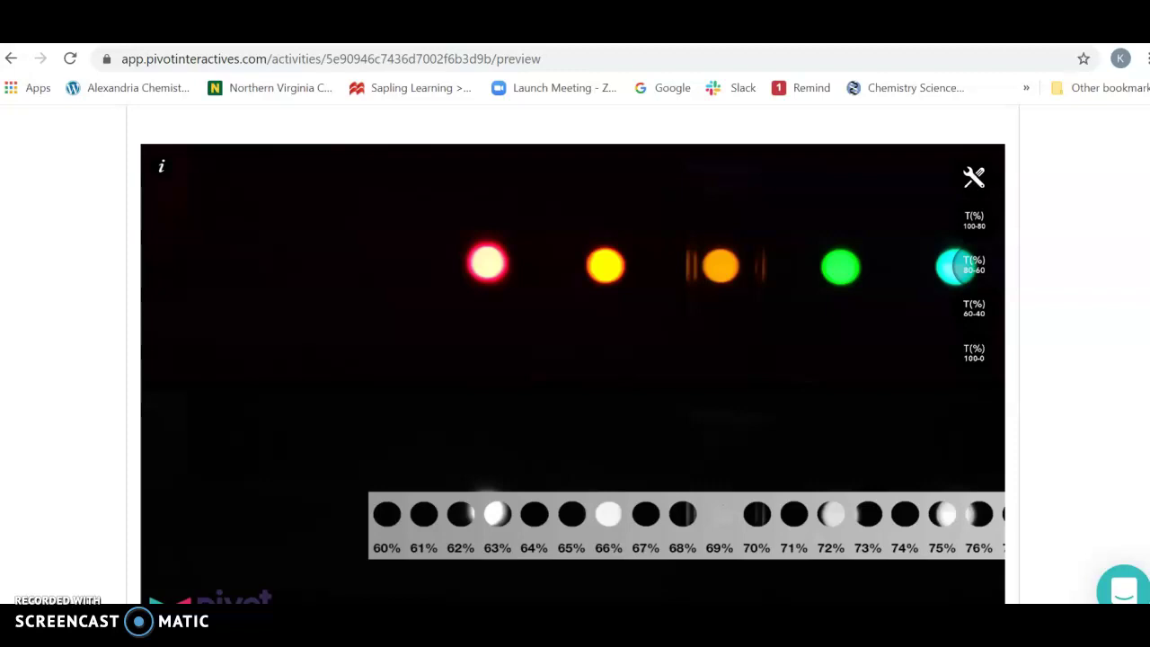
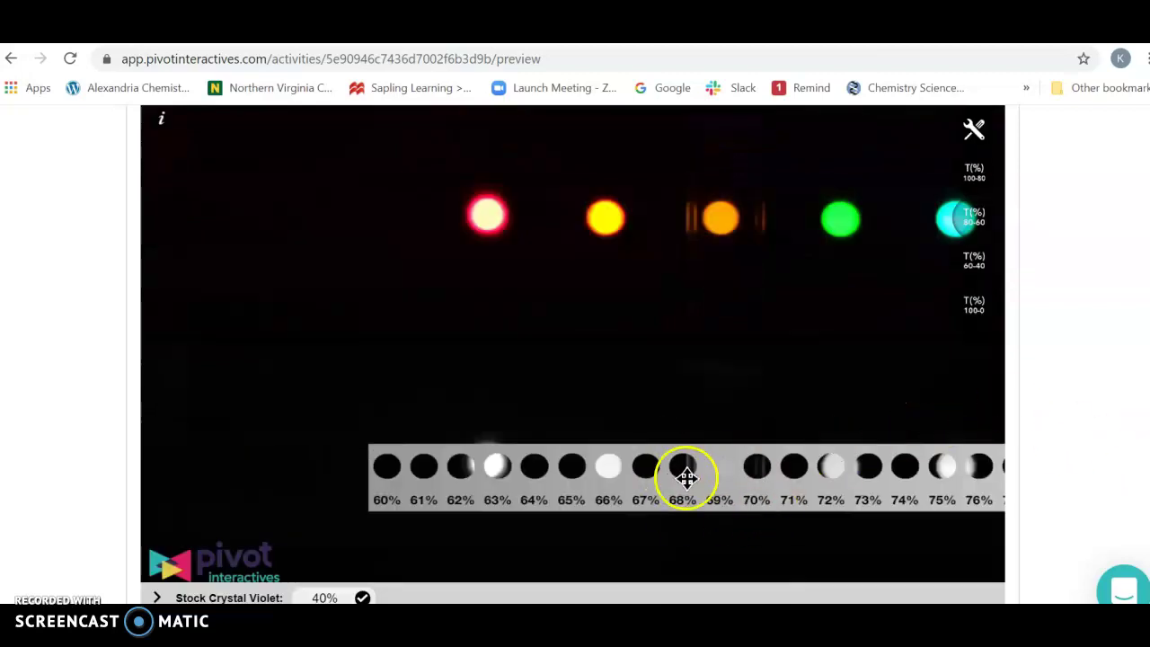
{"action": "left_click_drag", "start_coordinate": [758, 503], "coordinate": [718, 502]}
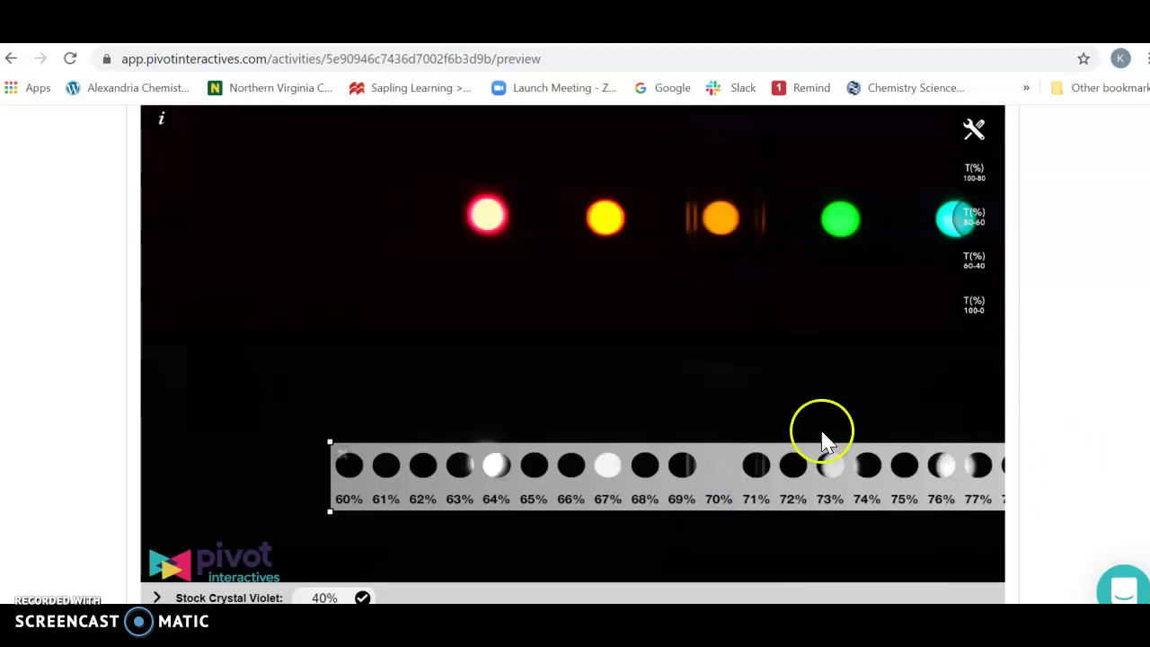
Step: Load the Part 2 video for the 10% Stock Crystal Violet solution
{"action": "scroll", "coordinate": [1129, 352], "scroll_direction": "down", "scroll_amount": 1}
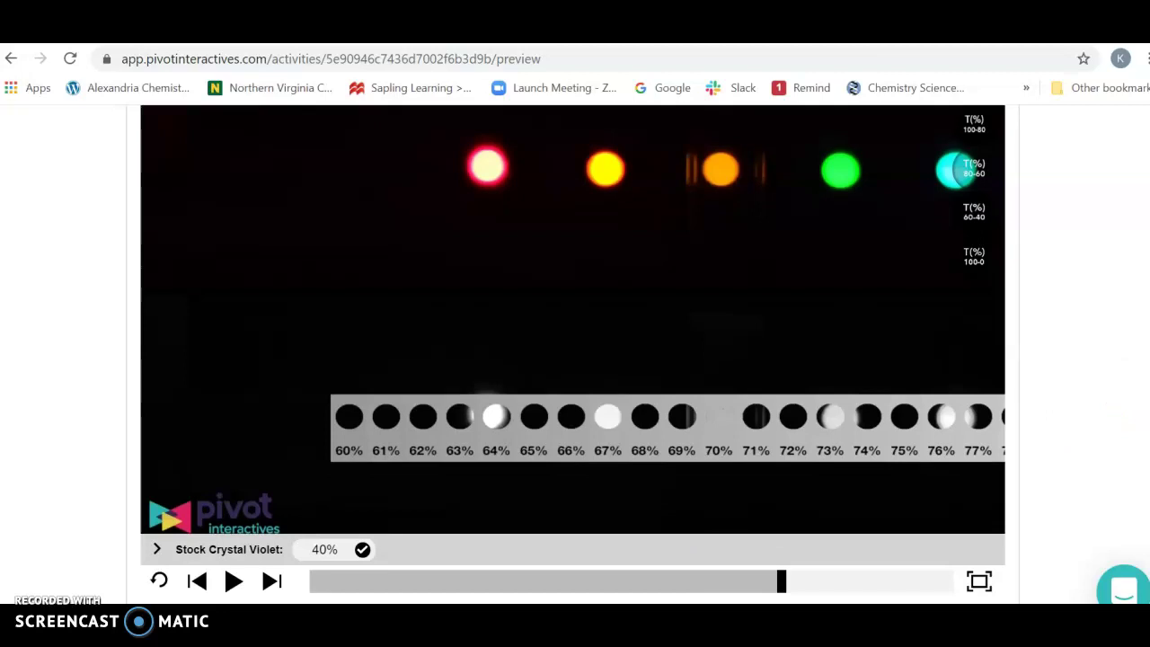
{"action": "left_click", "coordinate": [368, 550]}
{"action": "left_click", "coordinate": [231, 481]}
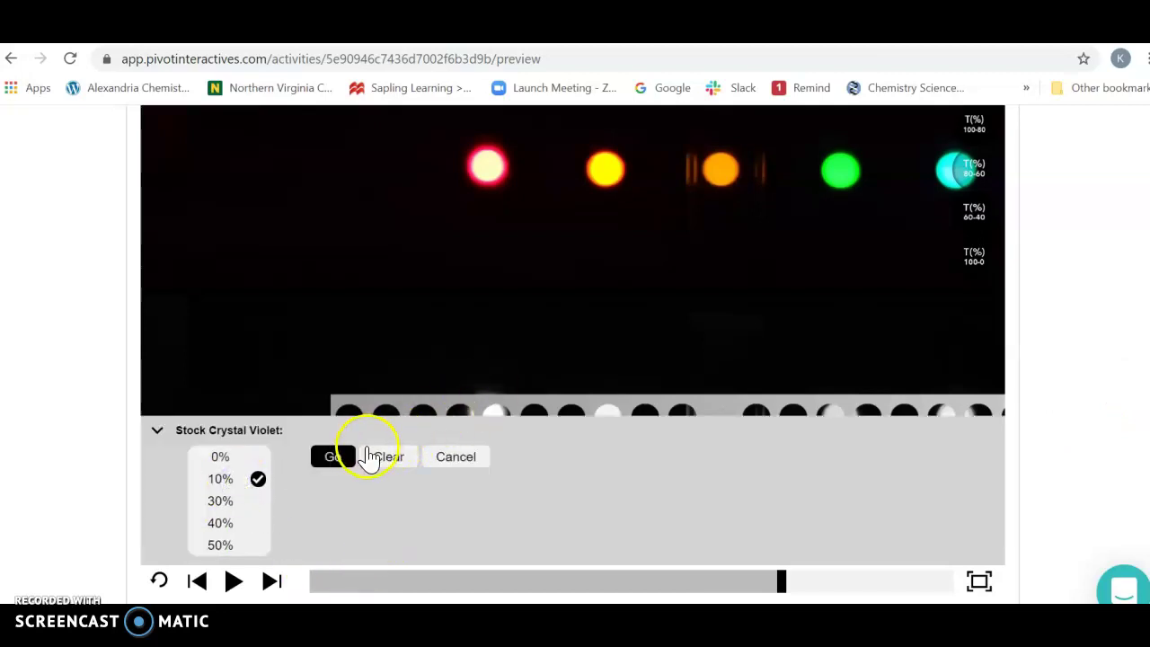
{"action": "left_click", "coordinate": [338, 460]}
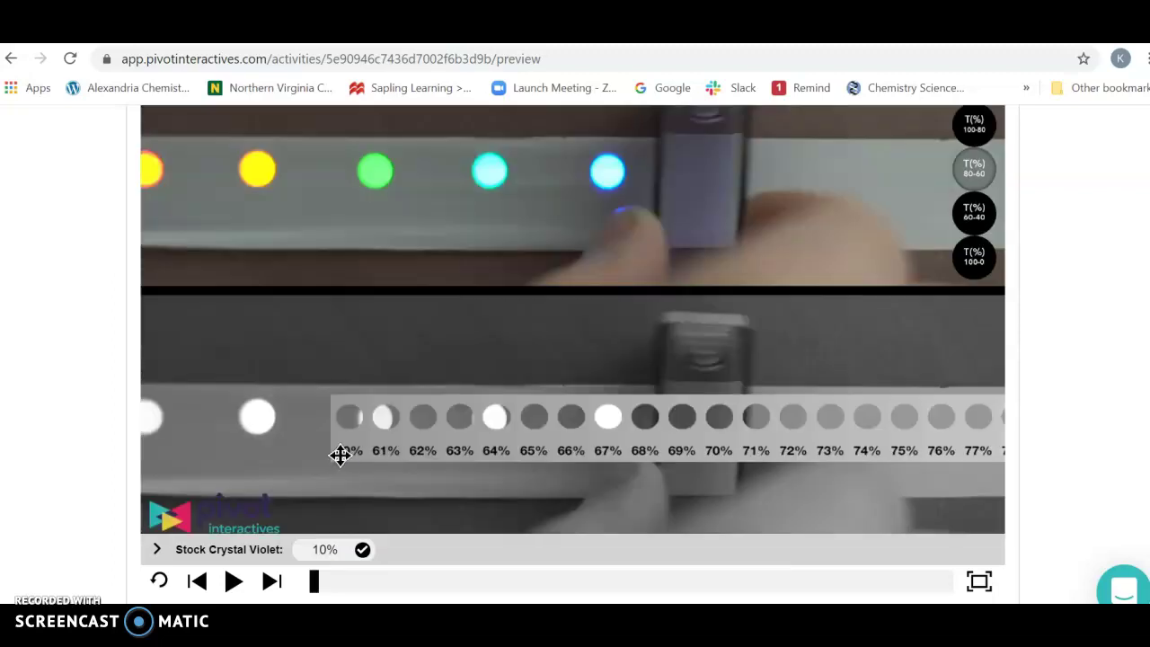
Step: Play the 10% solution video, pause it with the yellow LED behind the cuvette, and step forward to center the LED
{"action": "left_click", "coordinate": [233, 582]}
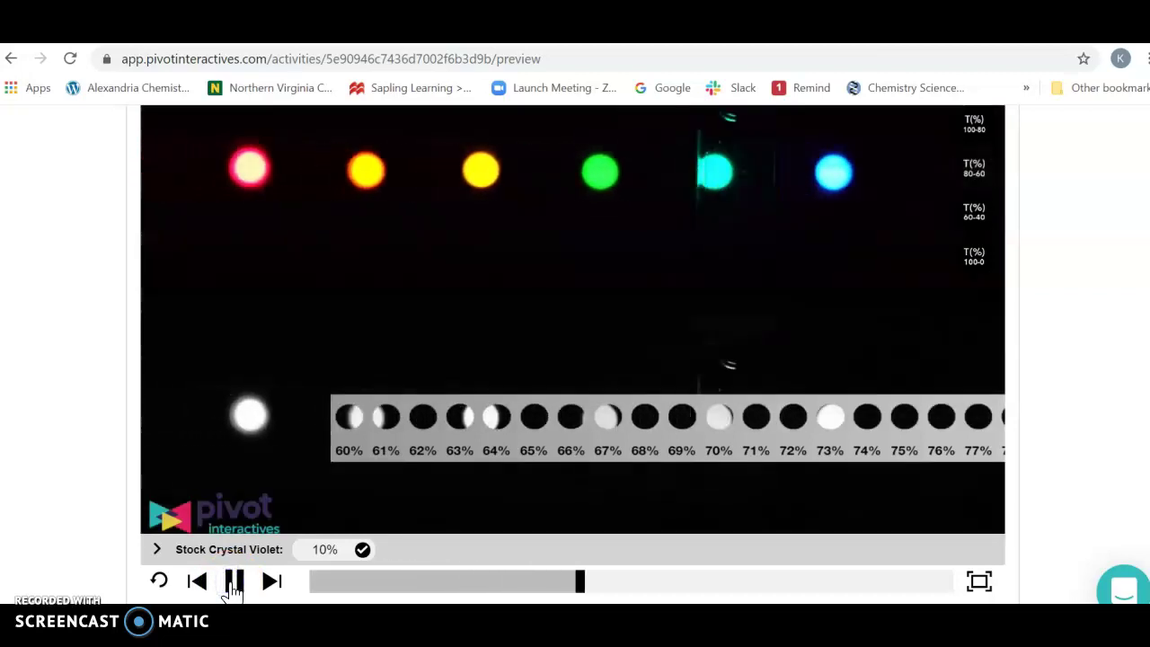
{"action": "left_click", "coordinate": [232, 582]}
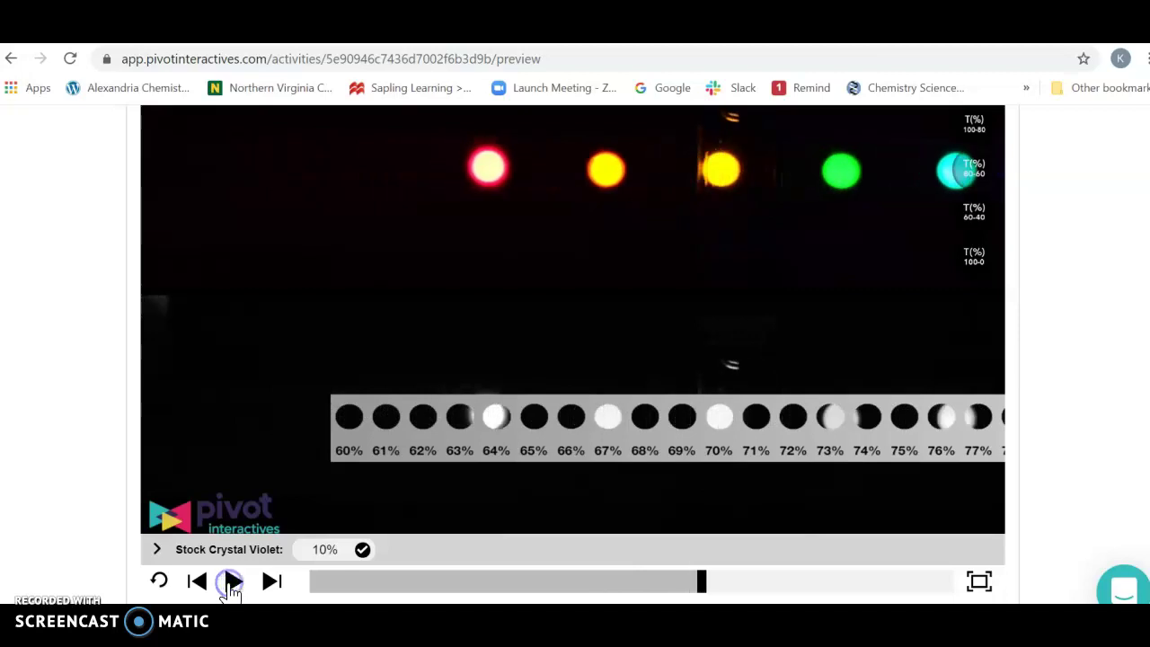
{"action": "left_click", "coordinate": [265, 582]}
{"action": "left_click", "coordinate": [265, 582]}
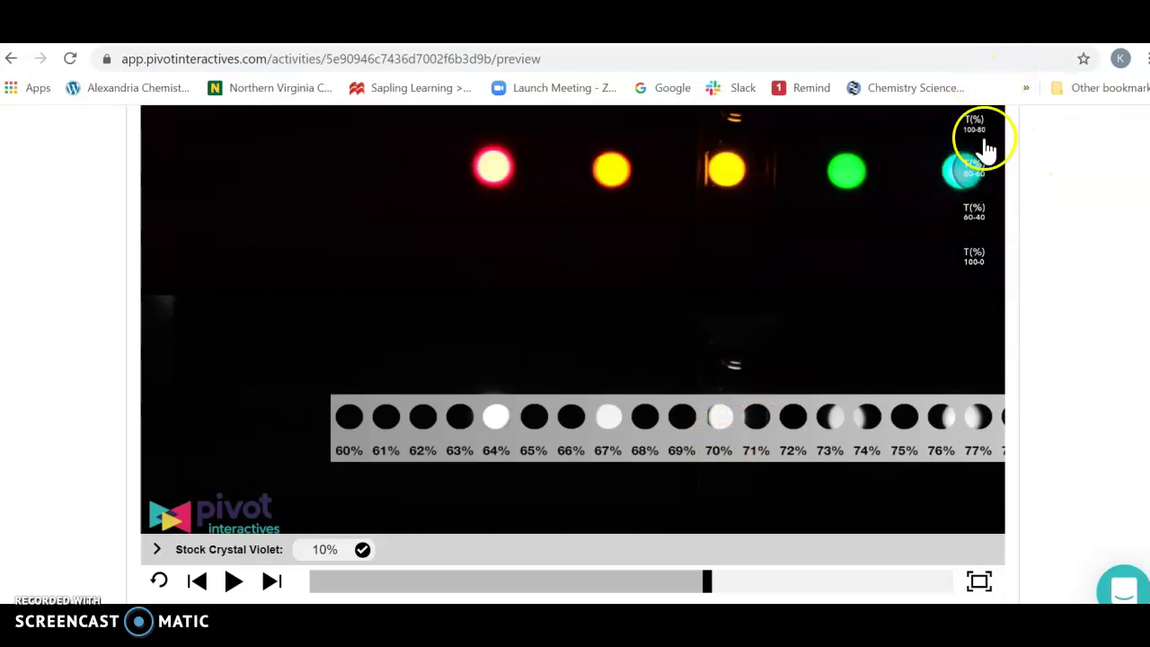
Step: Swap the T(%) 80-60 scale for the T(%) 100-80 scale and align its 96% circle with the grayscale LED behind the cuvette
{"action": "left_click", "coordinate": [965, 174]}
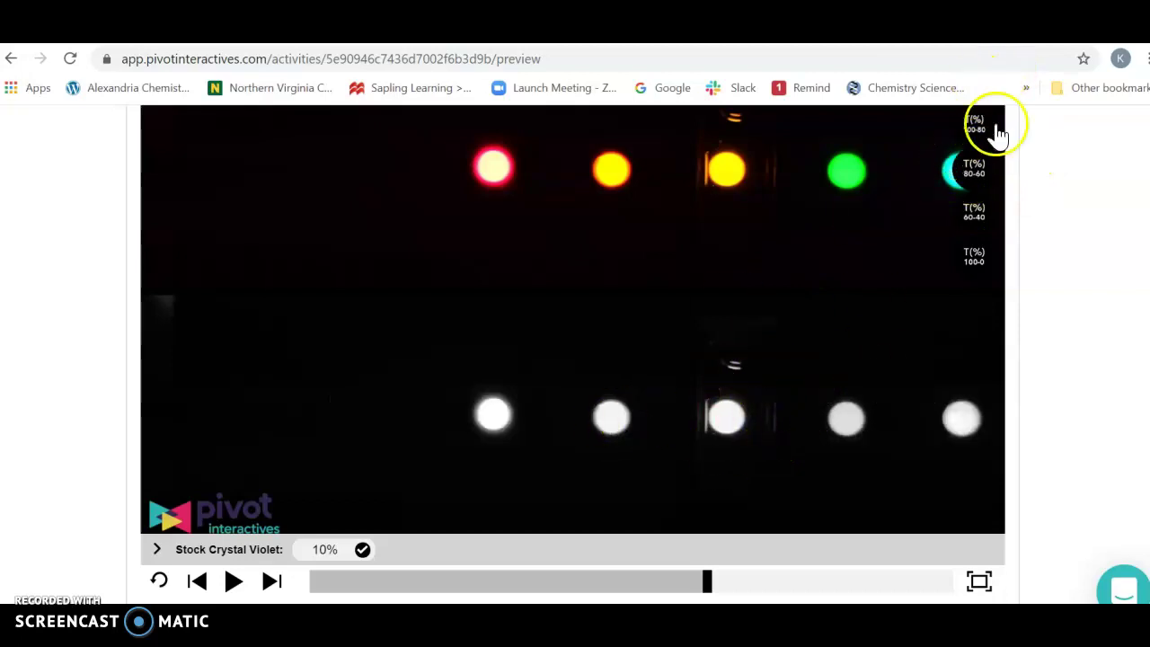
{"action": "left_click", "coordinate": [972, 126]}
{"action": "left_click_drag", "start_coordinate": [831, 145], "coordinate": [528, 434]}
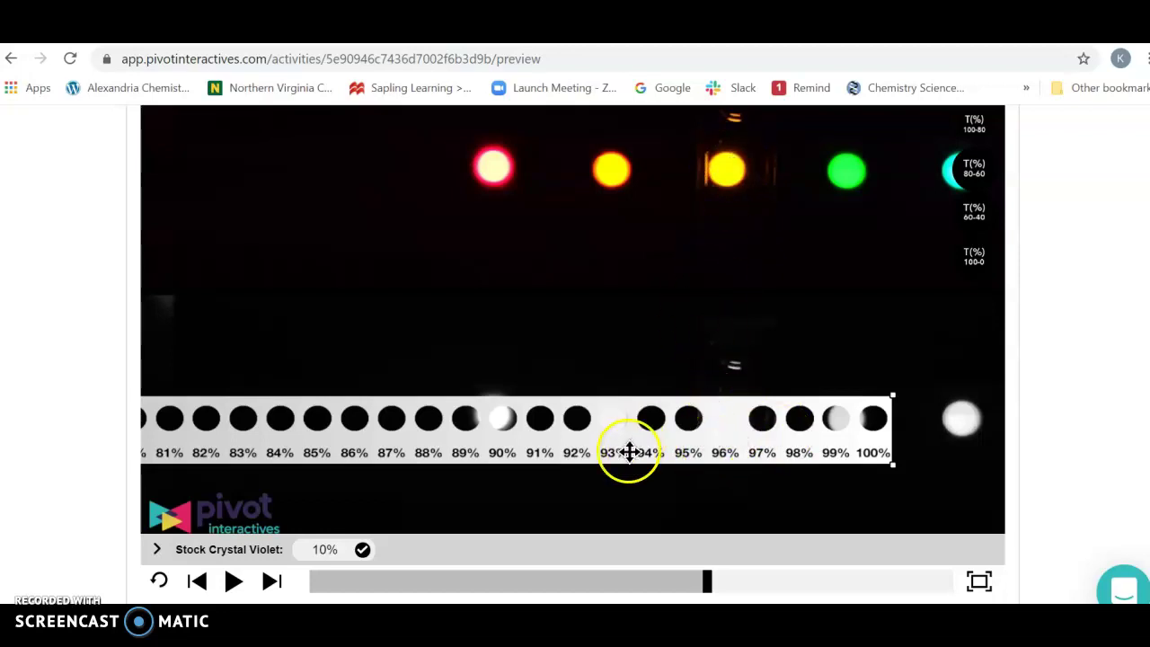
{"action": "double_click", "coordinate": [978, 130]}
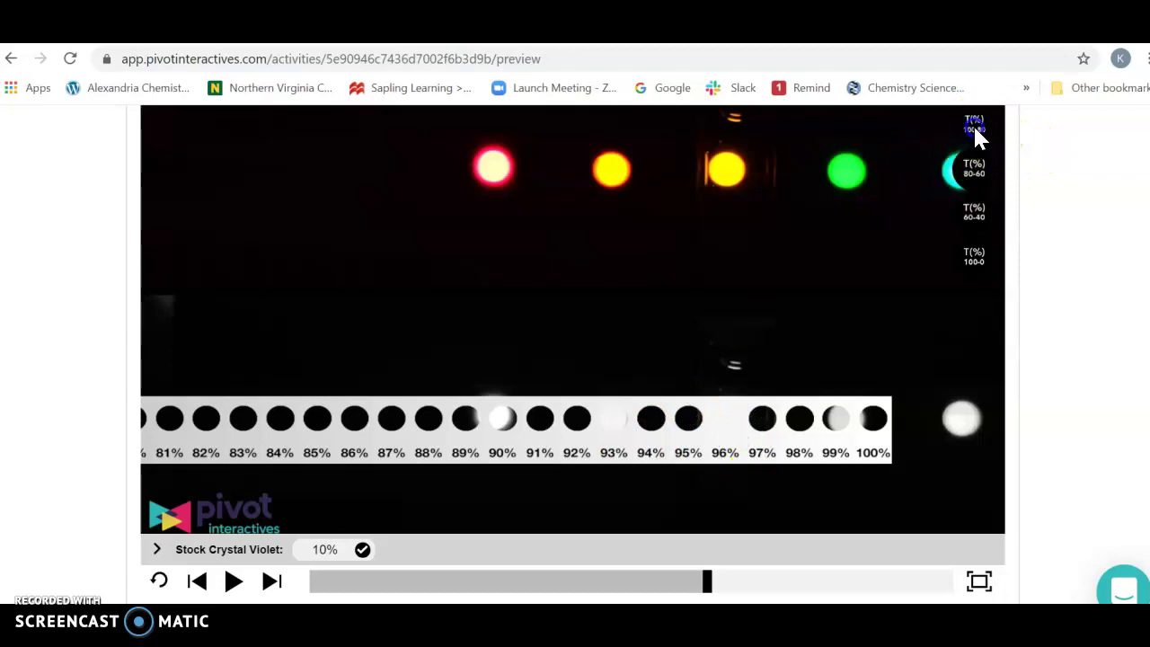
{"action": "left_click", "coordinate": [977, 133]}
Step: Rename the two columns of the question 1 data table to C and T
{"action": "scroll", "coordinate": [575, 359], "scroll_direction": "down", "scroll_amount": 4}
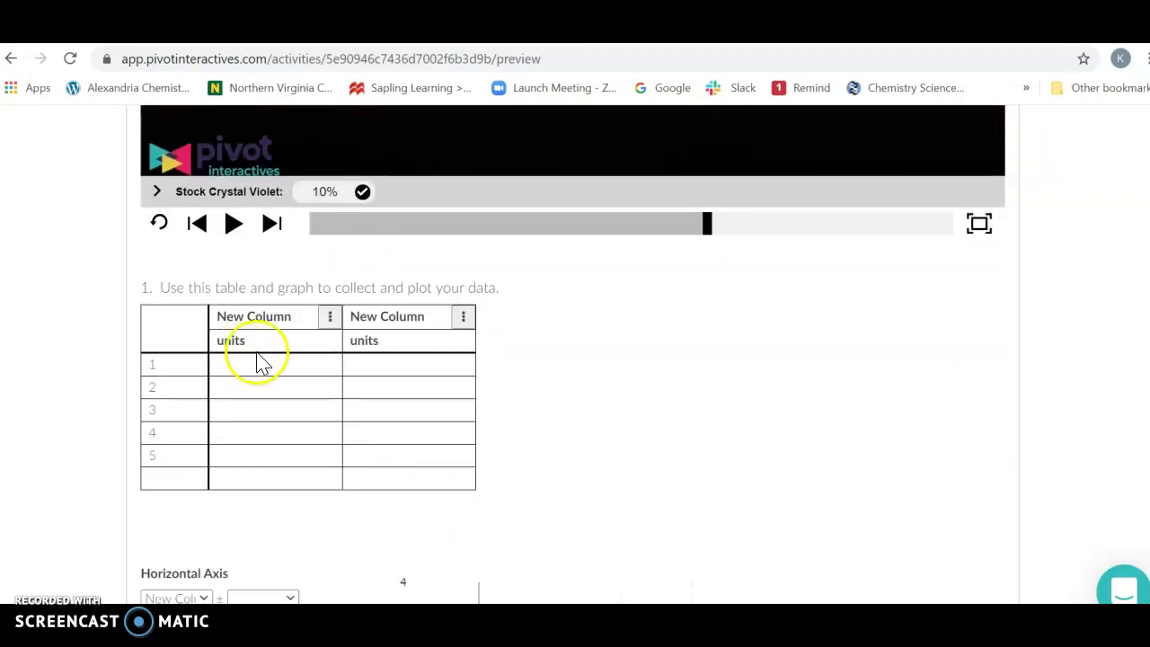
{"action": "left_click", "coordinate": [302, 317]}
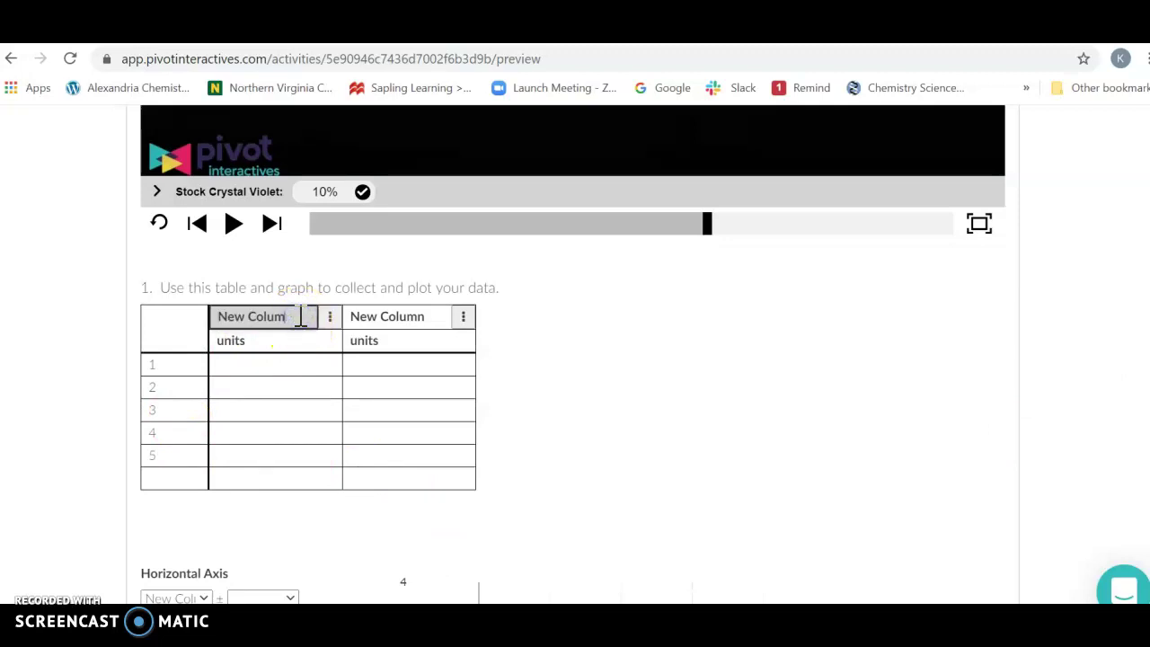
{"action": "key", "text": "BackSpace"}
{"action": "type", "text": "C"}
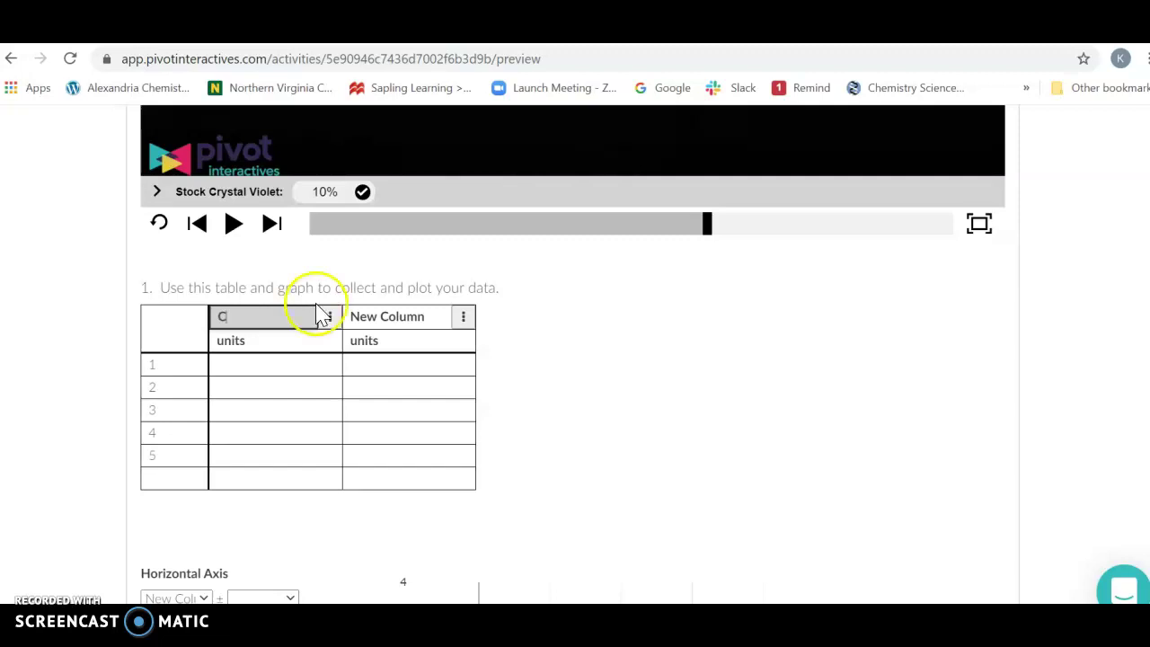
{"action": "left_click", "coordinate": [436, 316]}
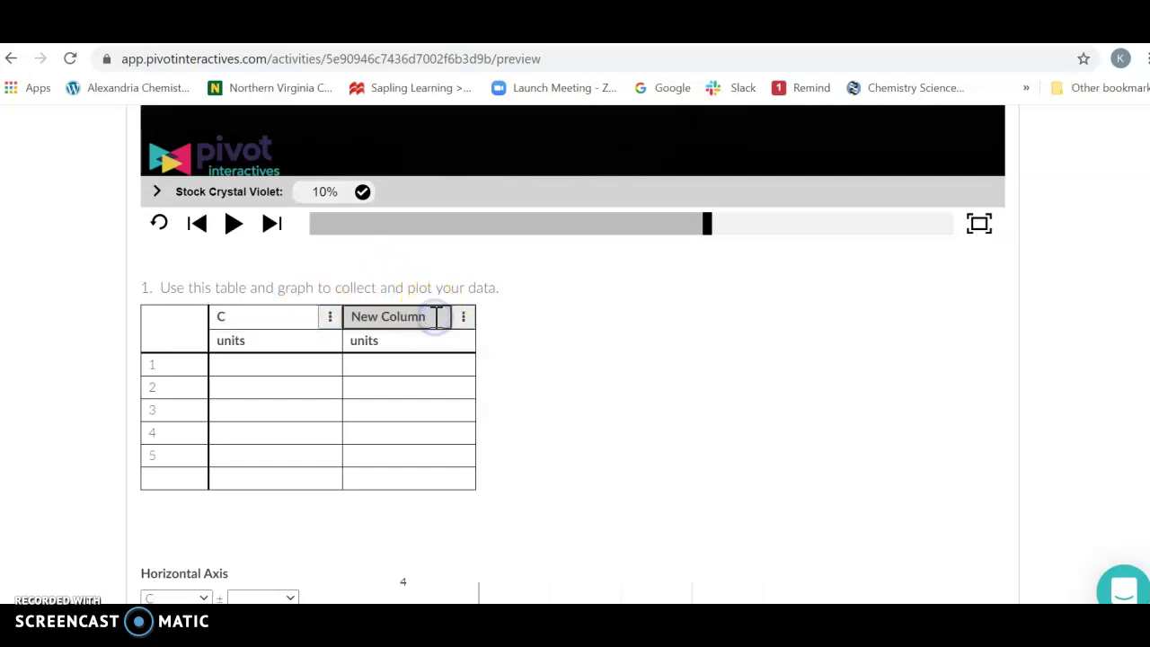
{"action": "key", "text": "BackSpace"}
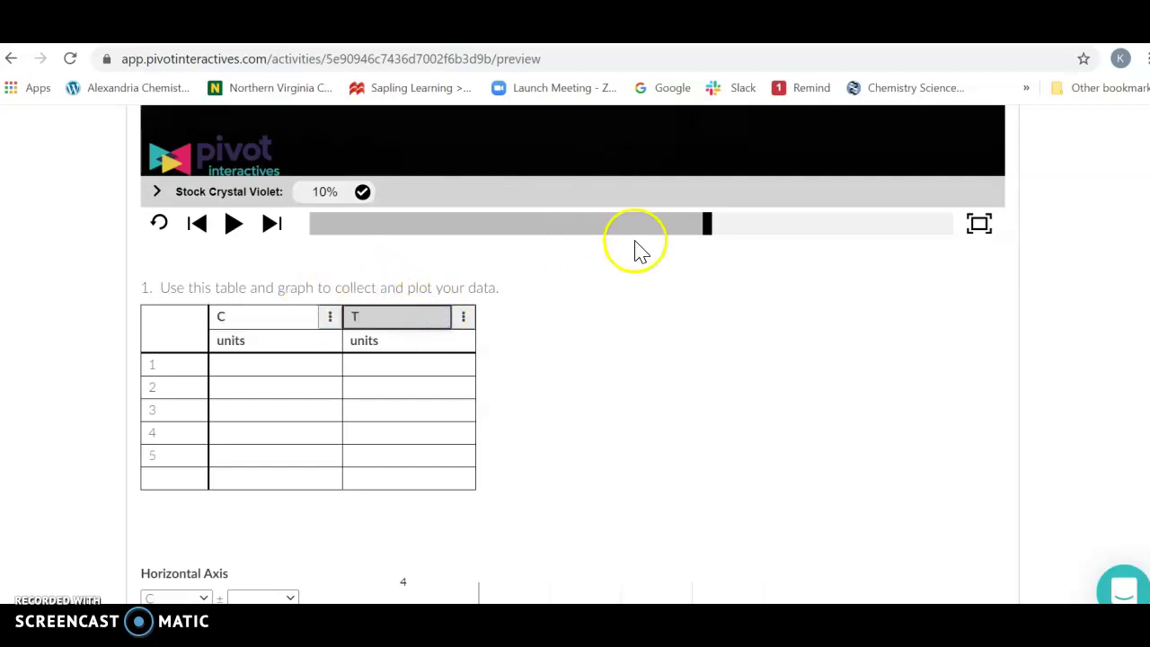
Step: Insert a column to the right of column T and name it A
{"action": "left_click", "coordinate": [464, 316]}
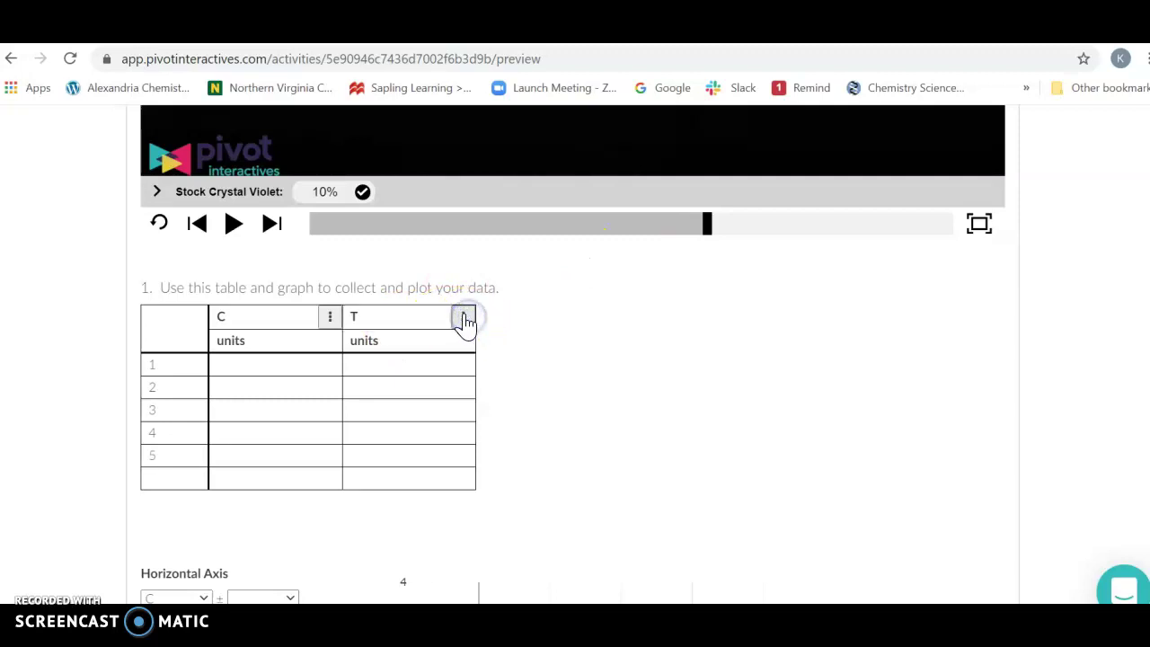
{"action": "left_click", "coordinate": [464, 316]}
{"action": "left_click", "coordinate": [454, 417]}
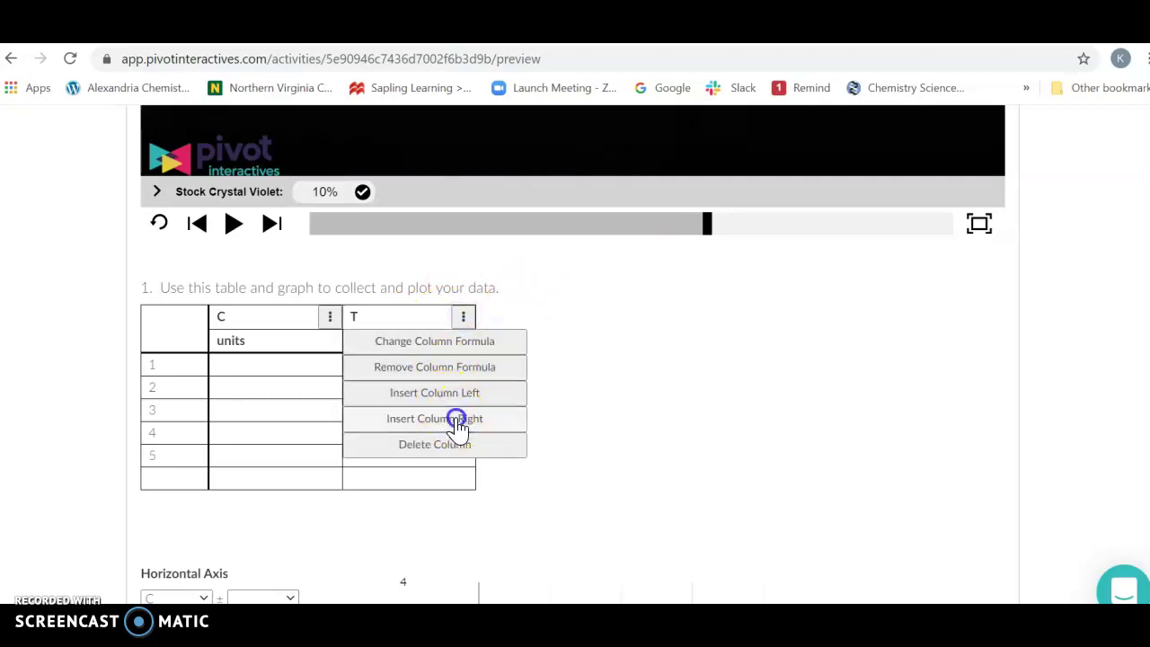
{"action": "left_click", "coordinate": [375, 319]}
{"action": "key", "text": "BackSpace"}
{"action": "key", "text": "BackSpace"}
{"action": "key", "text": "BackSpace"}
{"action": "key", "text": "BackSpace"}
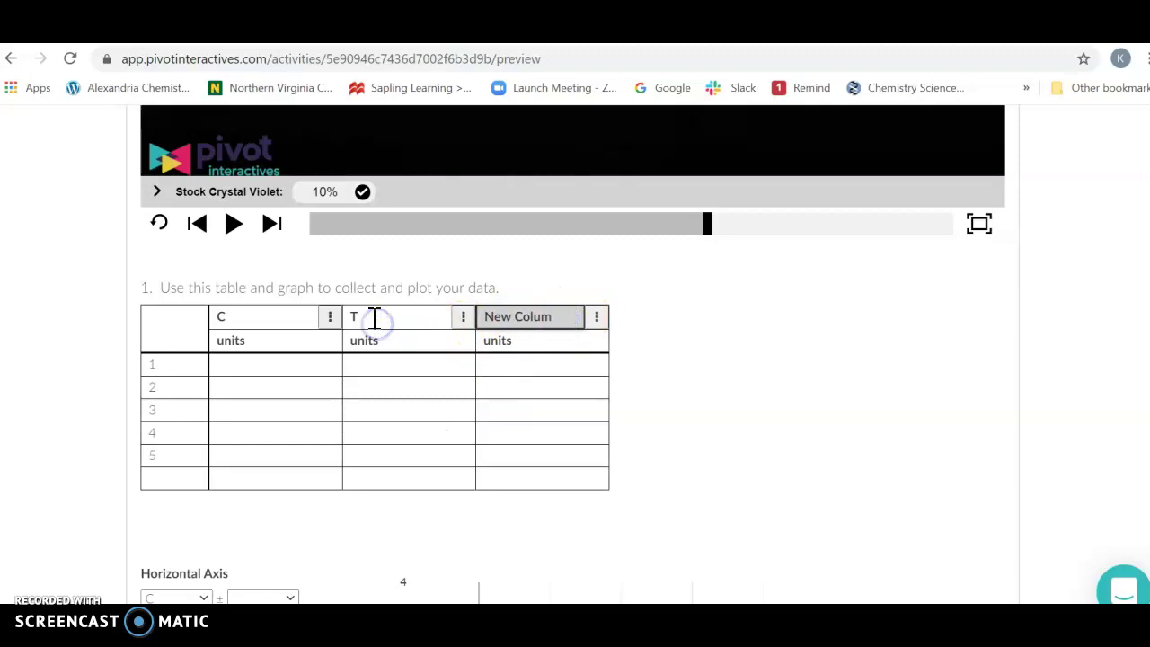
Step: Enter concentrations 10 and 40 in column C and transmittances 96 and 70 in column T, in rows 1 and 2
{"action": "left_click", "coordinate": [256, 363]}
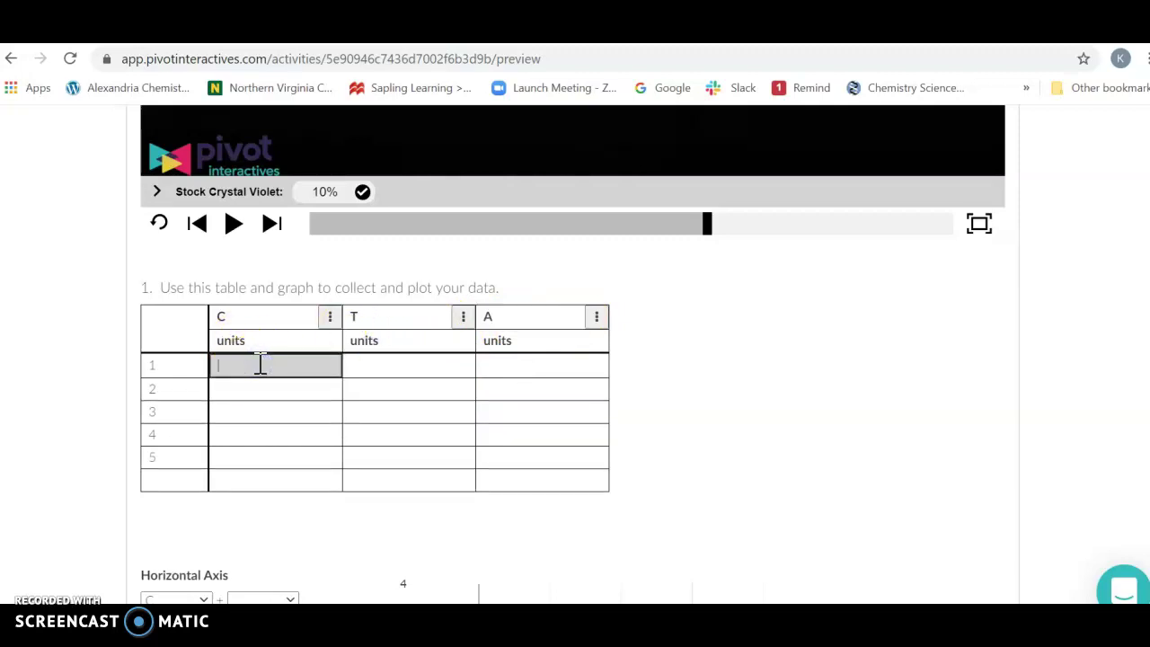
{"action": "key", "text": "Return"}
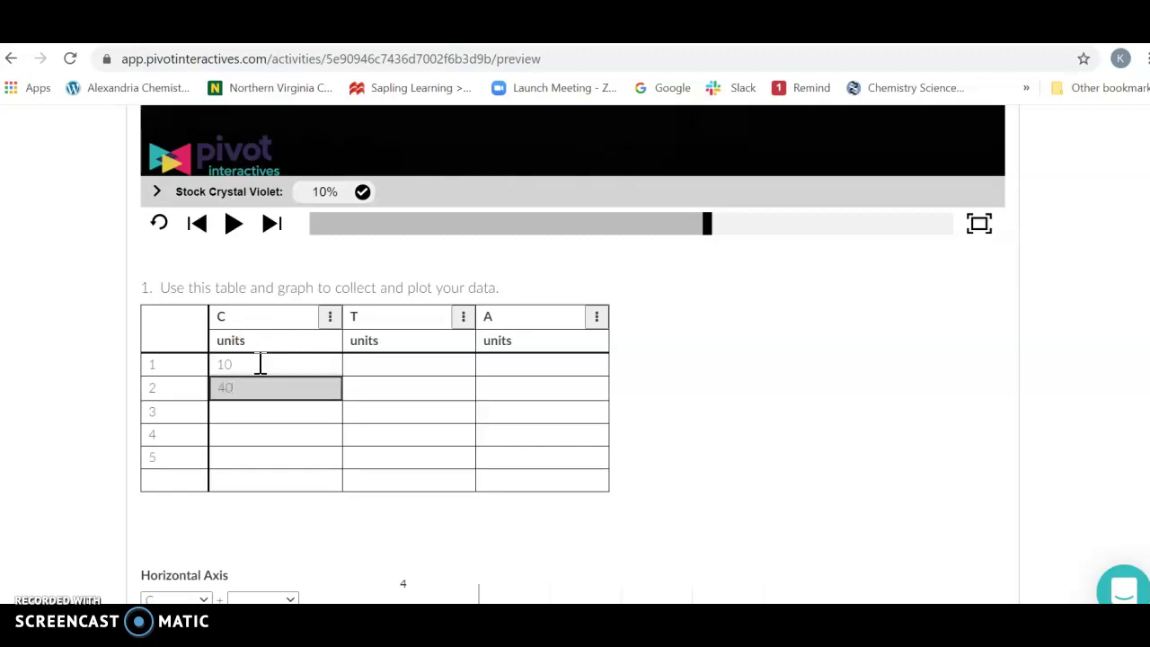
{"action": "left_click", "coordinate": [384, 363]}
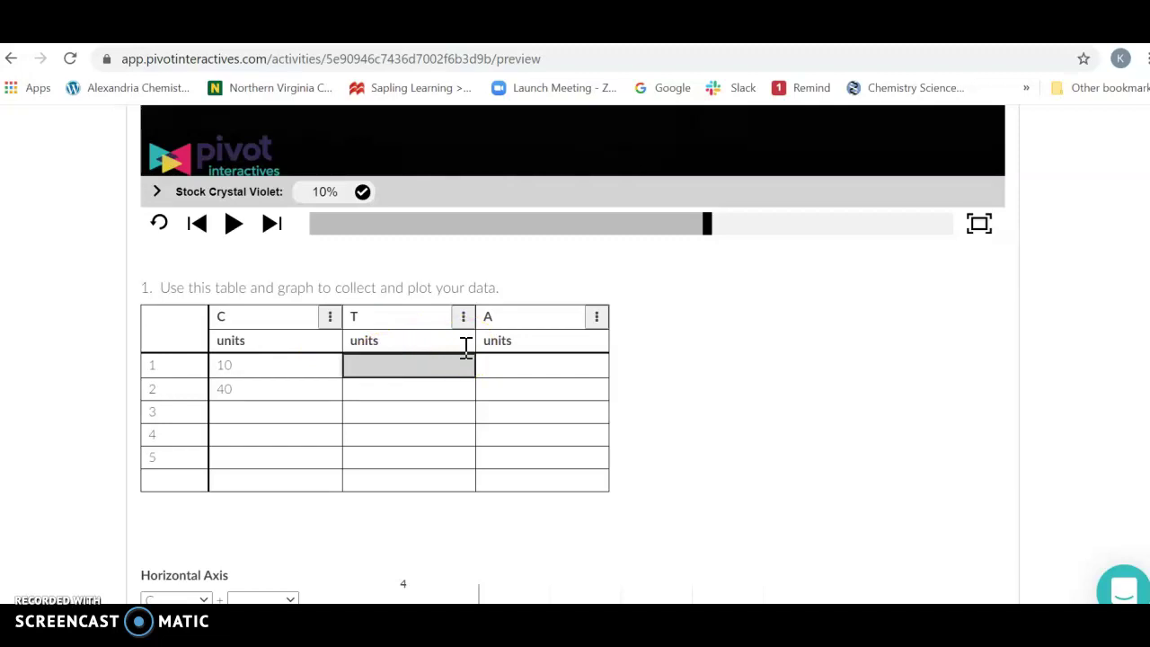
{"action": "left_click", "coordinate": [769, 269]}
{"action": "left_click", "coordinate": [381, 388]}
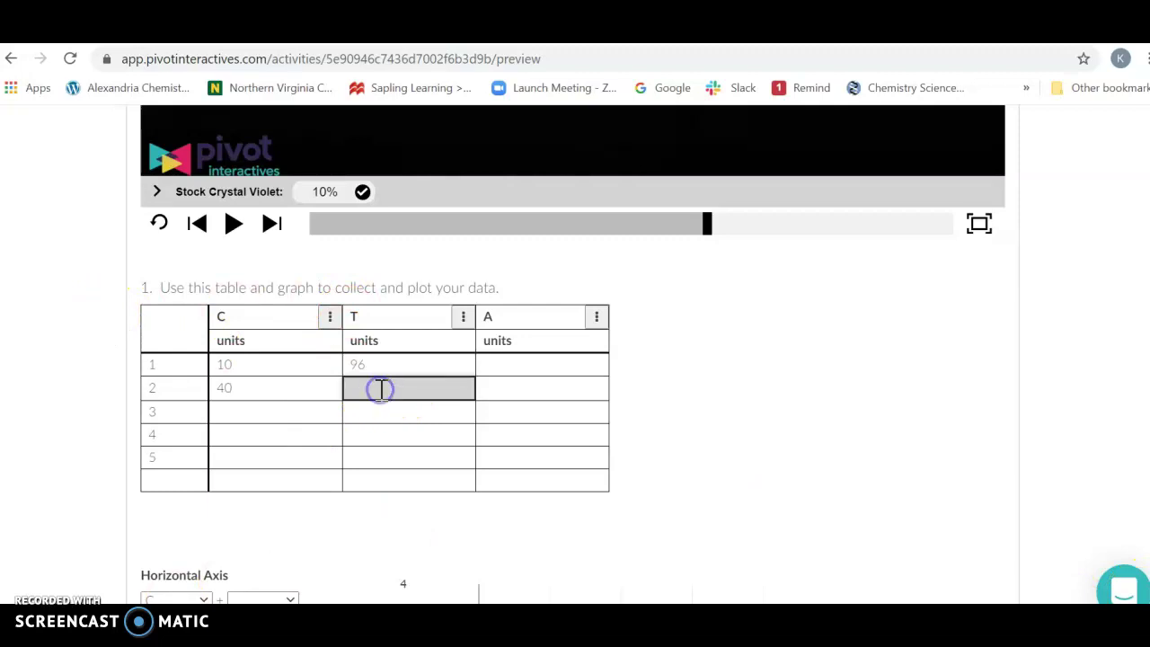
{"action": "type", "text": "70"}
Step: Convert the two transmittance values in column T to decimals, 0.96 and 0.7
{"action": "left_click", "coordinate": [507, 365]}
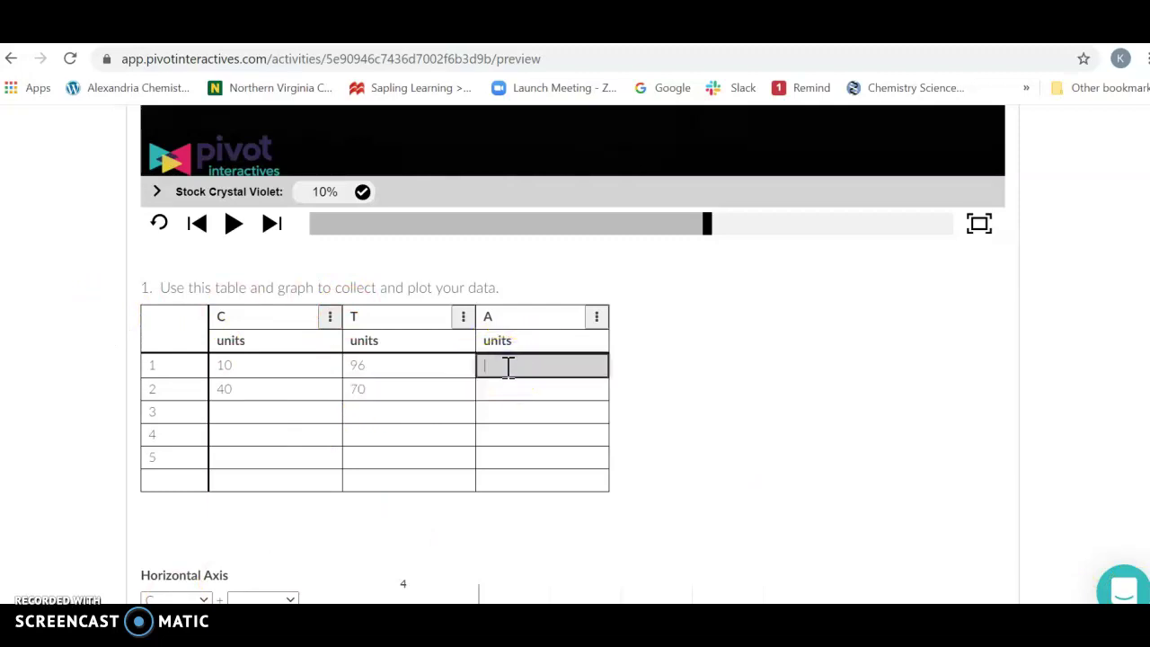
{"action": "left_click", "coordinate": [351, 363]}
{"action": "type", "text": "0."}
{"action": "left_click", "coordinate": [347, 388]}
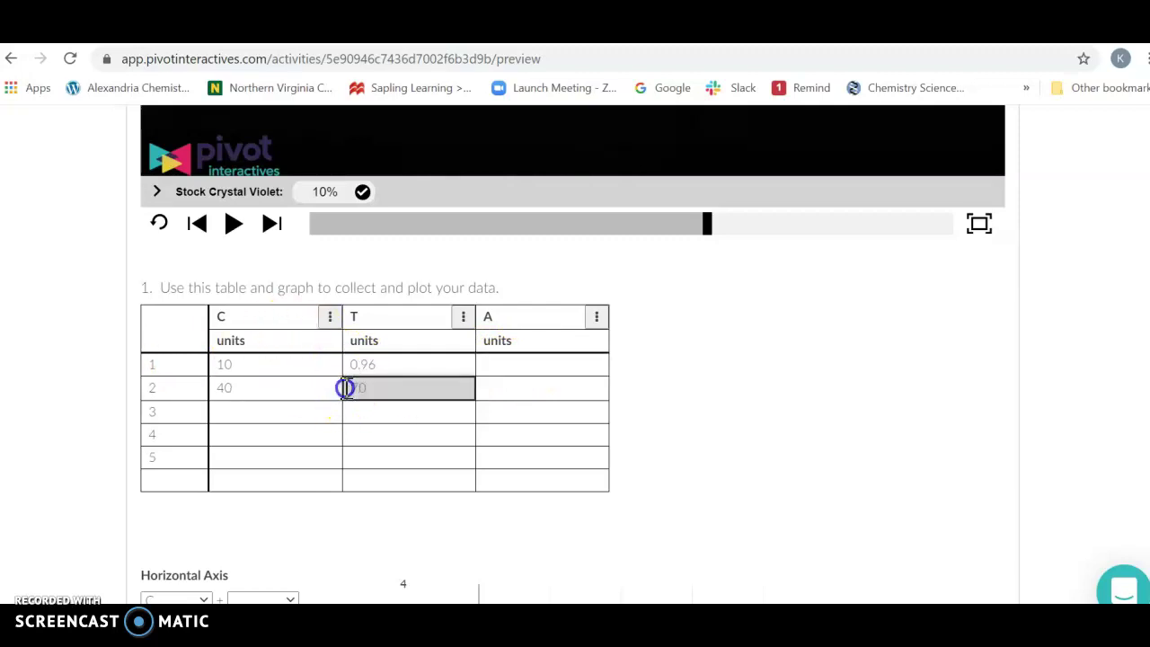
{"action": "type", "text": "0."}
{"action": "left_click", "coordinate": [498, 362]}
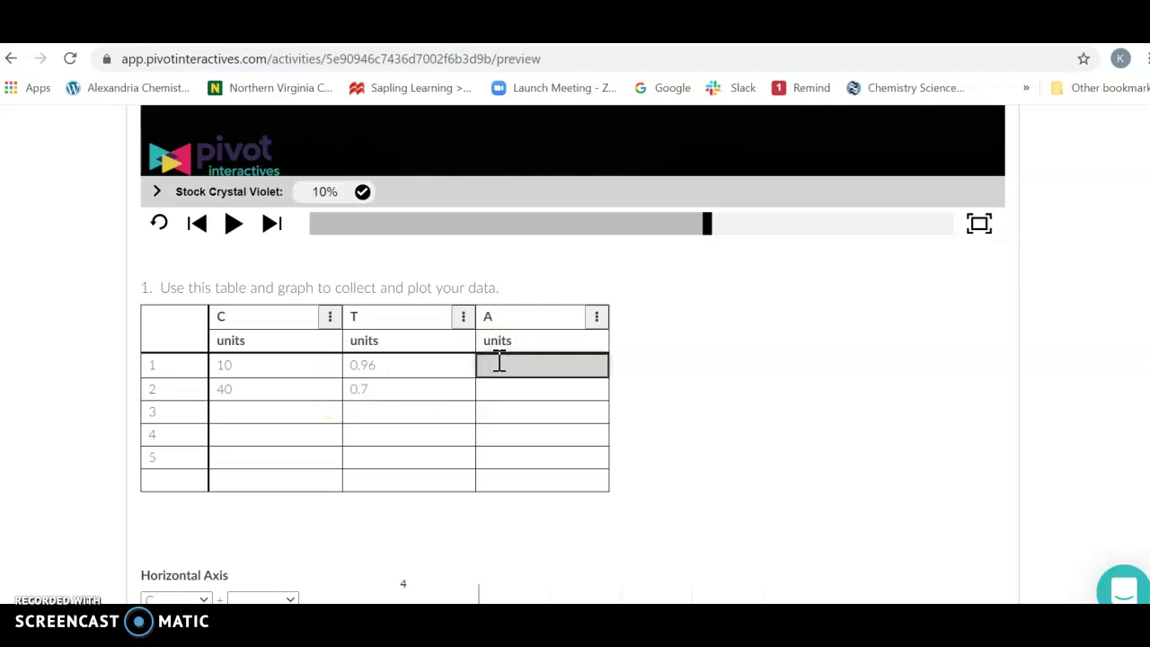
Step: Set the formula of column A in the question 1 table to the negative logarithm of T, -log(T)
{"action": "left_click", "coordinate": [597, 318]}
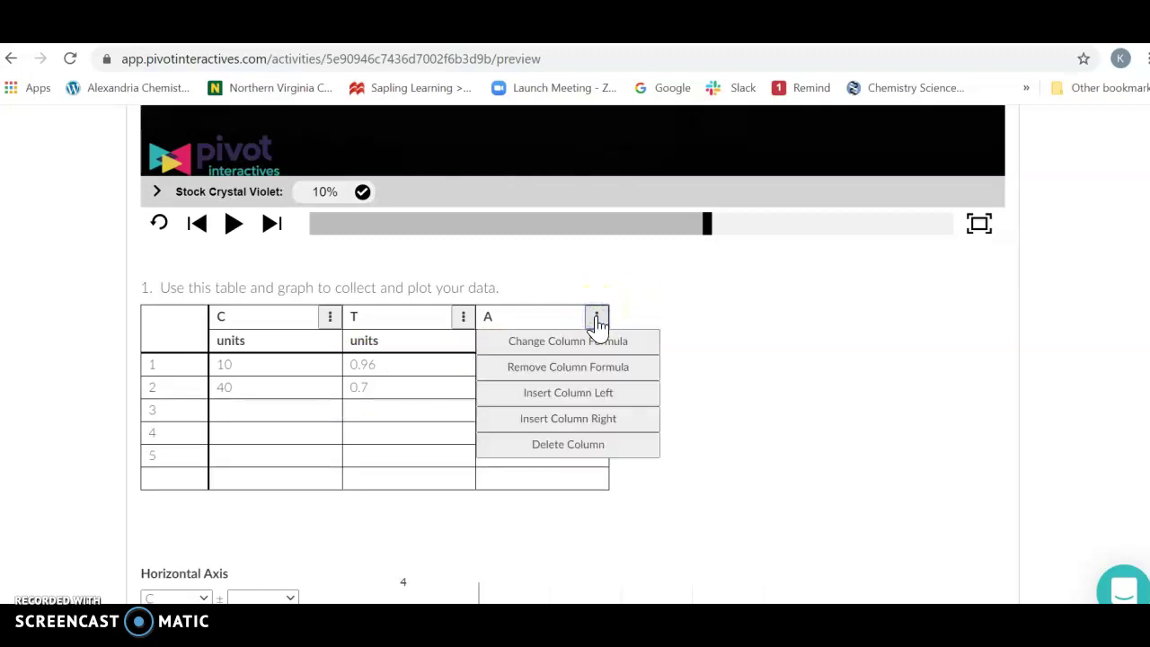
{"action": "left_click", "coordinate": [575, 344]}
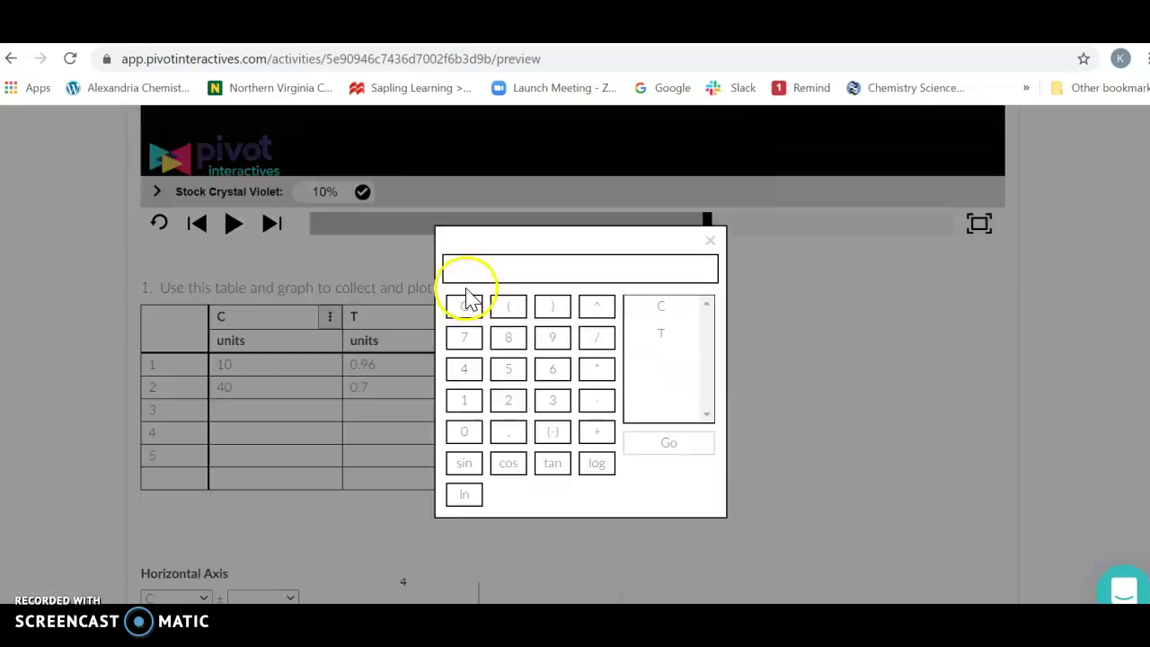
{"action": "left_click", "coordinate": [553, 433]}
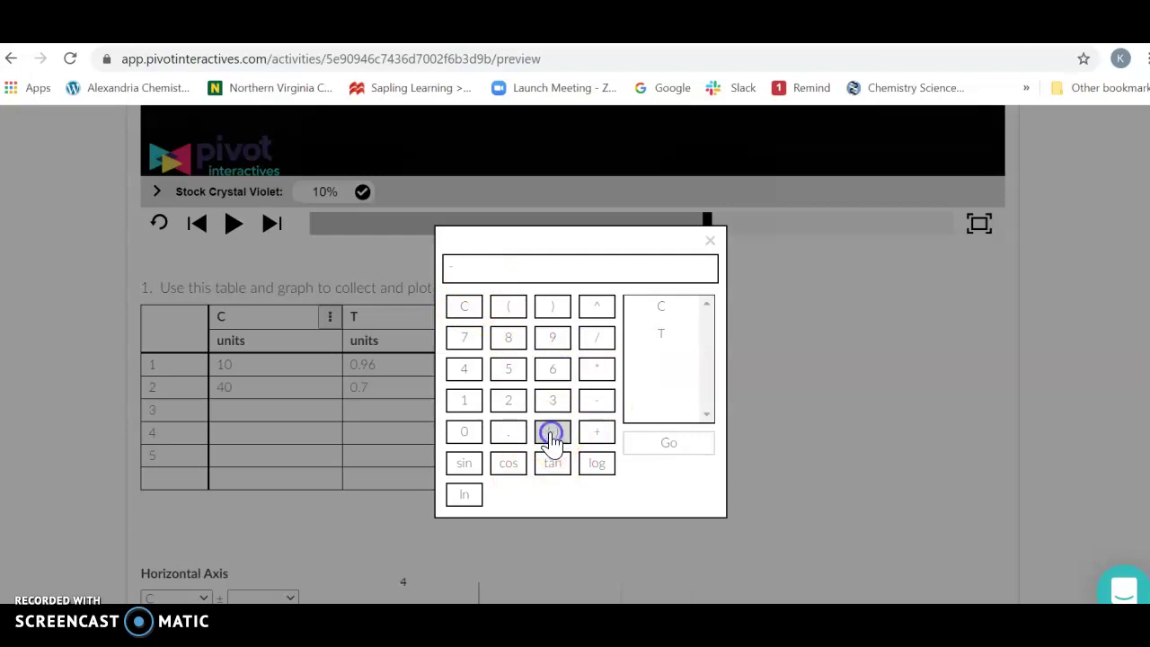
{"action": "left_click", "coordinate": [596, 463]}
{"action": "left_click", "coordinate": [662, 334]}
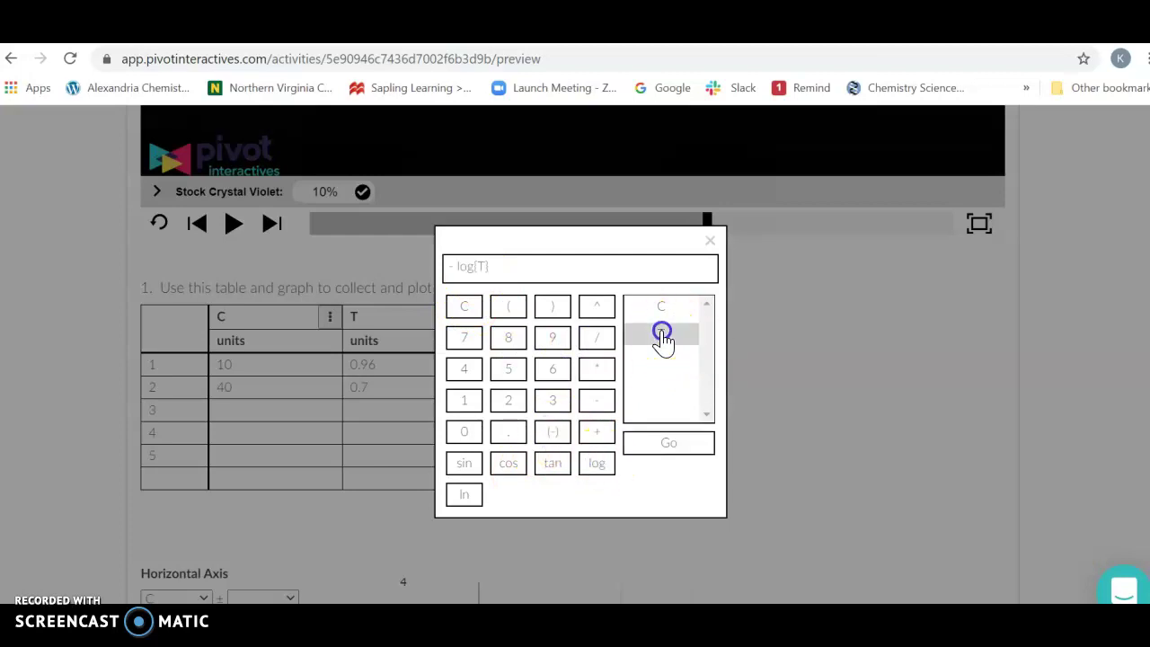
{"action": "left_click", "coordinate": [687, 445]}
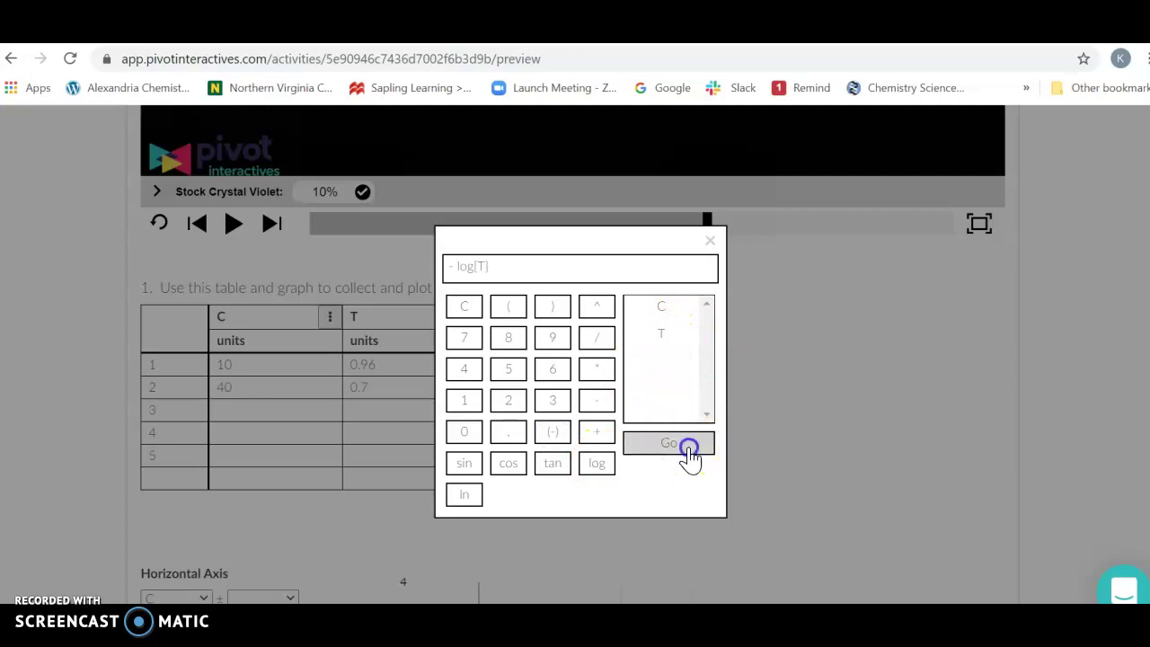
{"action": "left_click", "coordinate": [544, 352]}
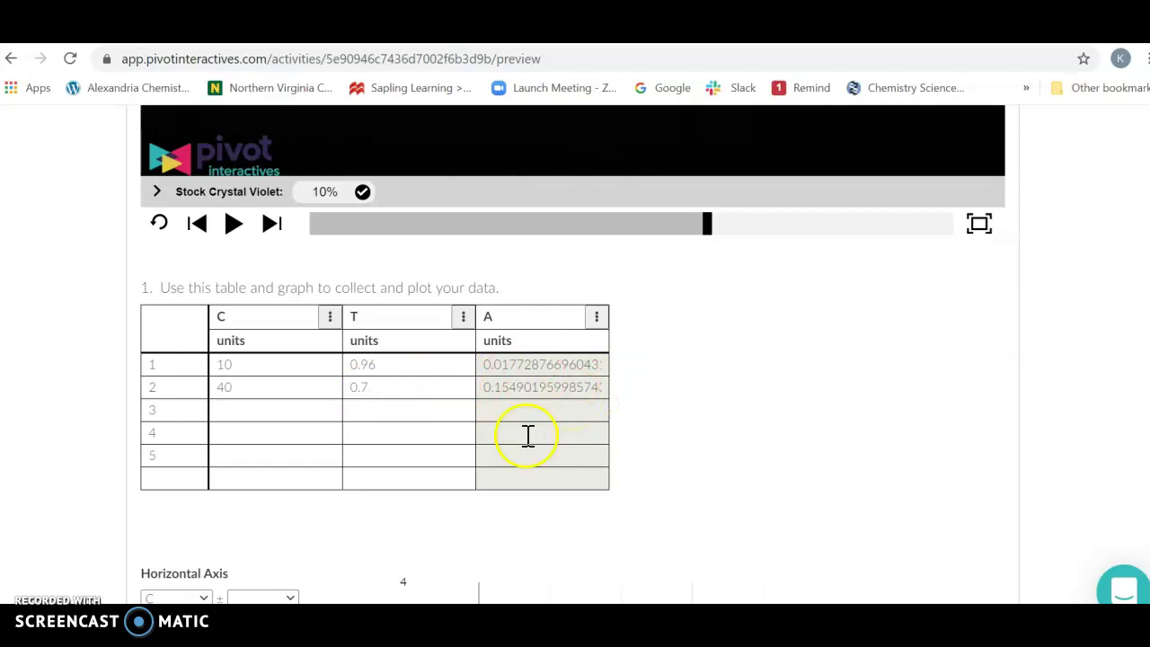
Step: Plot A on vertical axis 1 against C in the question 1 graph and turn on linear regression
{"action": "scroll", "coordinate": [575, 360], "scroll_direction": "down", "scroll_amount": 5}
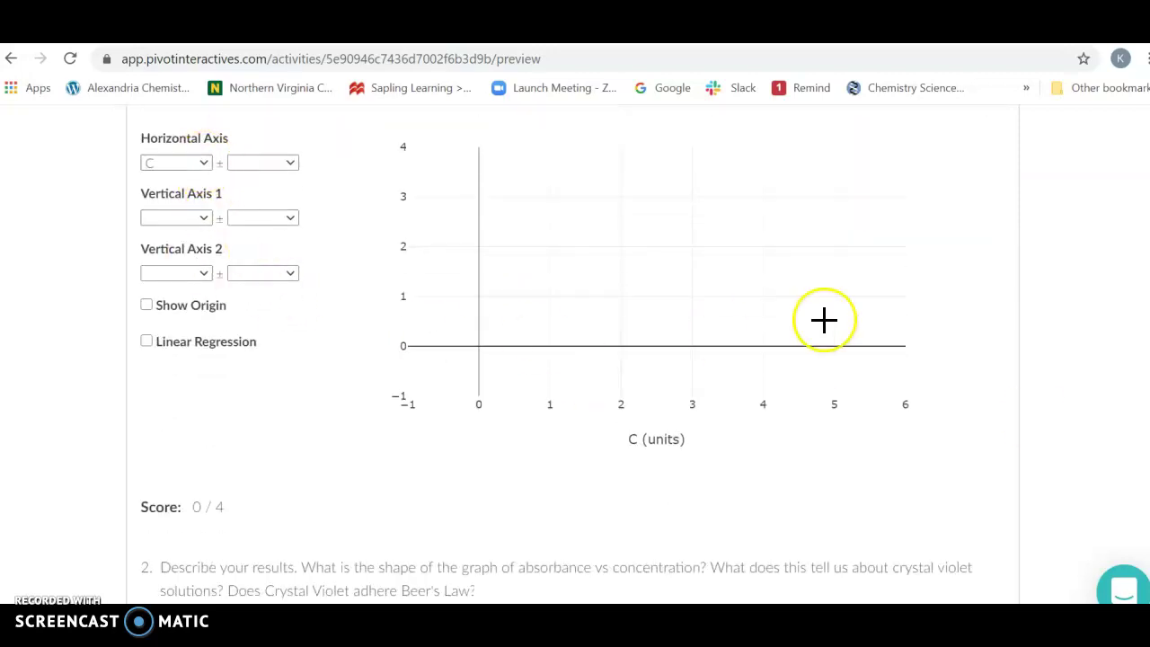
{"action": "left_click", "coordinate": [205, 225]}
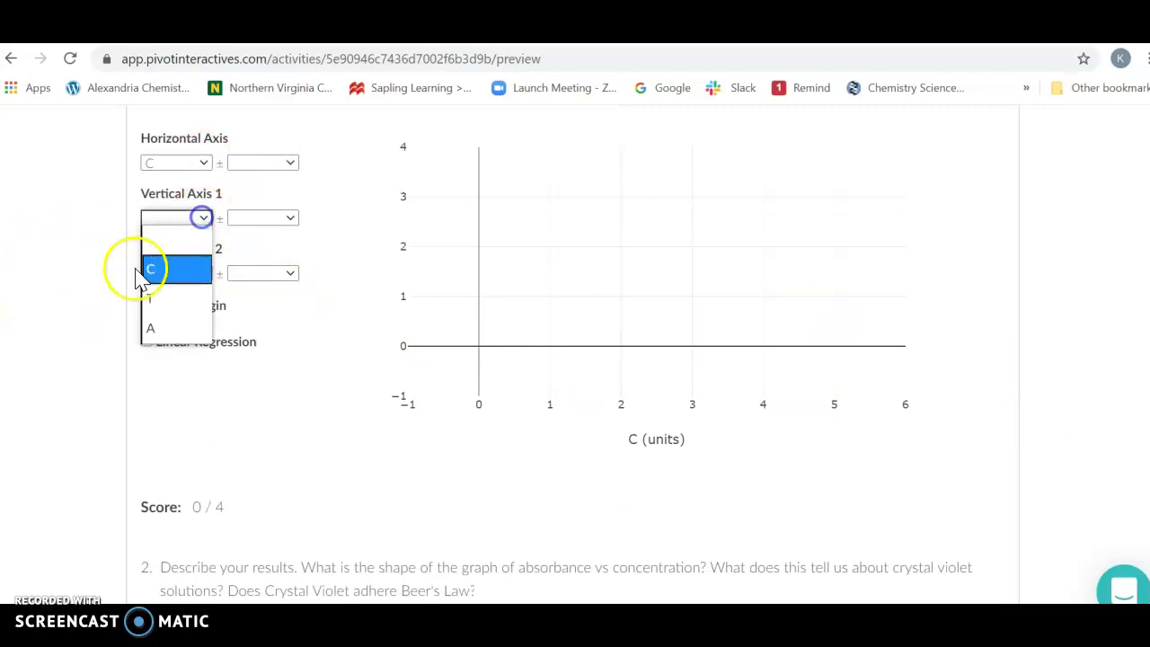
{"action": "left_click", "coordinate": [159, 334]}
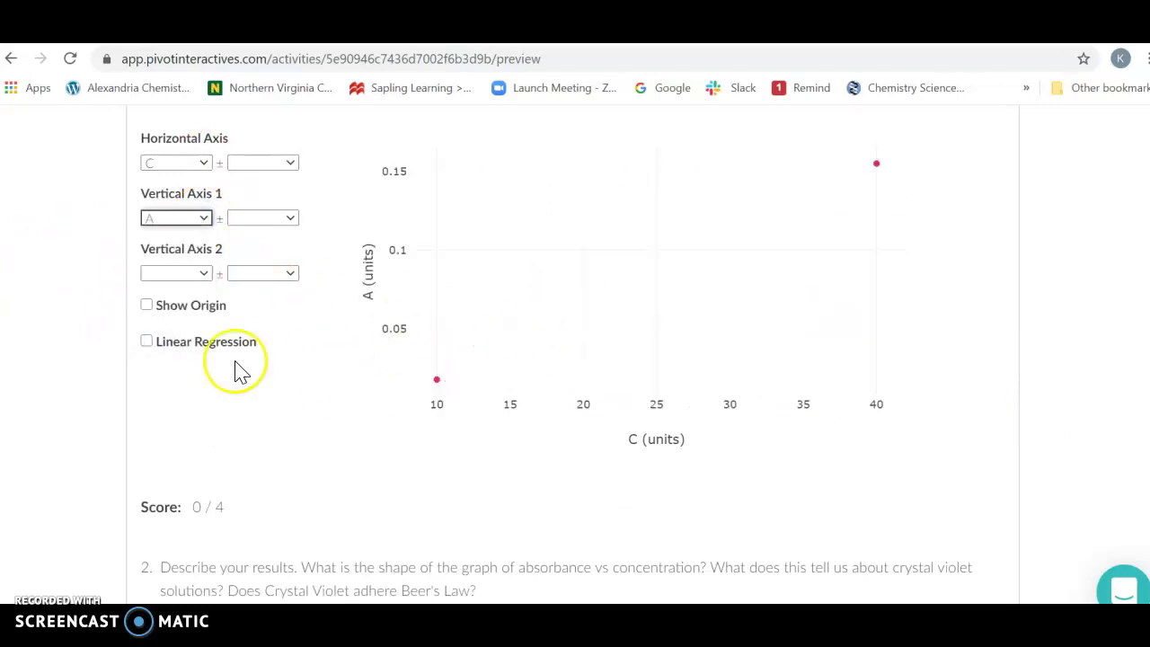
{"action": "left_click", "coordinate": [147, 342]}
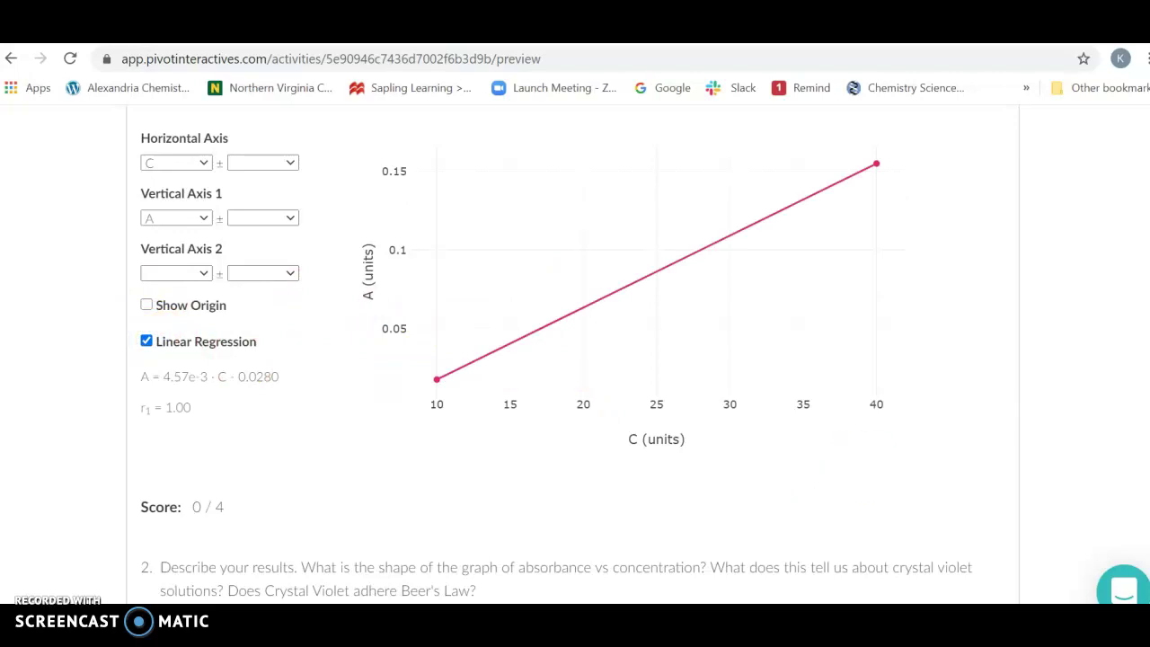
Step: Read question 2 about Beer's law and the introduction to Part 3 on determining the rate law
{"action": "scroll", "coordinate": [575, 359], "scroll_direction": "up", "scroll_amount": 1}
{"action": "scroll", "coordinate": [575, 359], "scroll_direction": "down", "scroll_amount": 2}
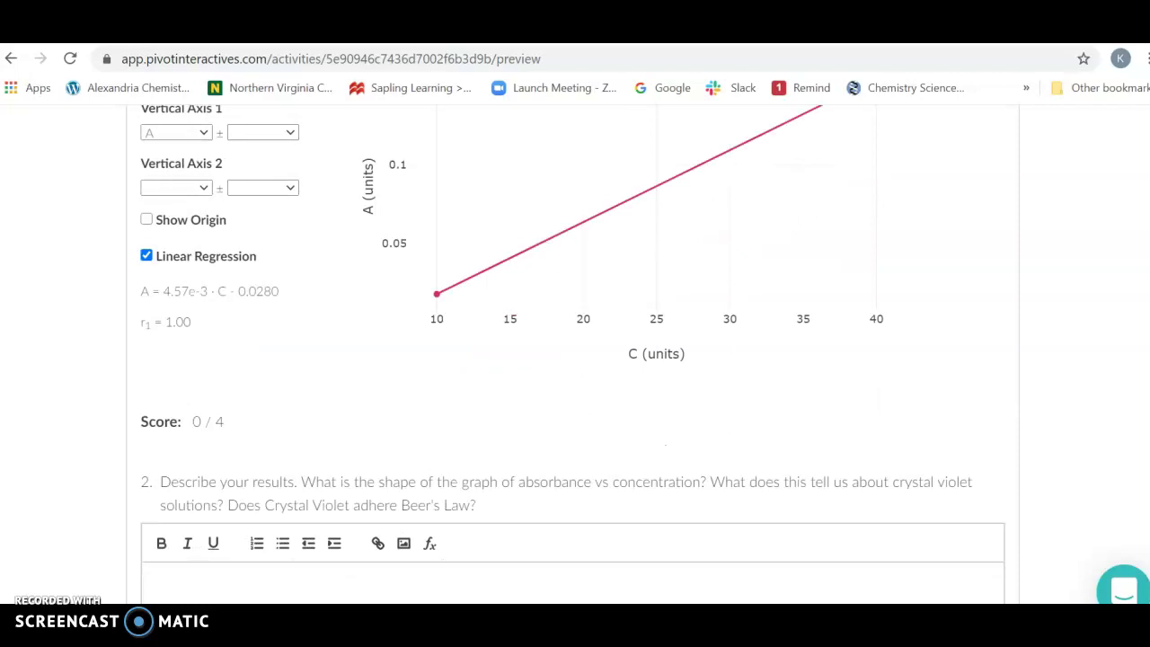
{"action": "scroll", "coordinate": [574, 359], "scroll_direction": "down", "scroll_amount": 3}
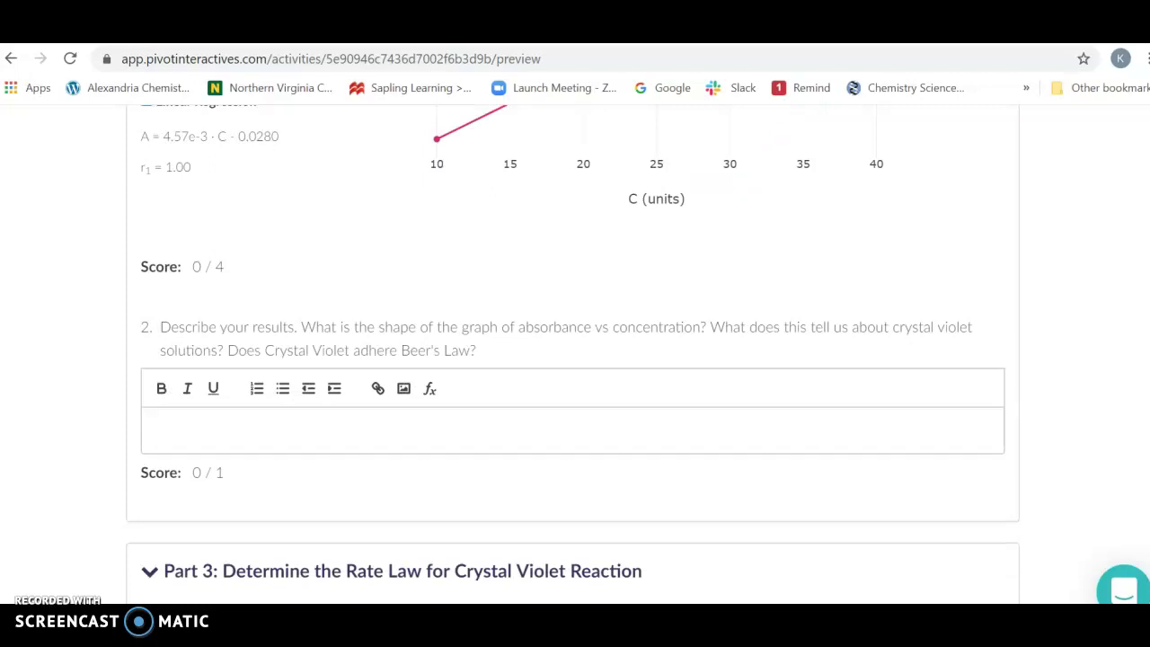
{"action": "scroll", "coordinate": [575, 359], "scroll_direction": "down", "scroll_amount": 3}
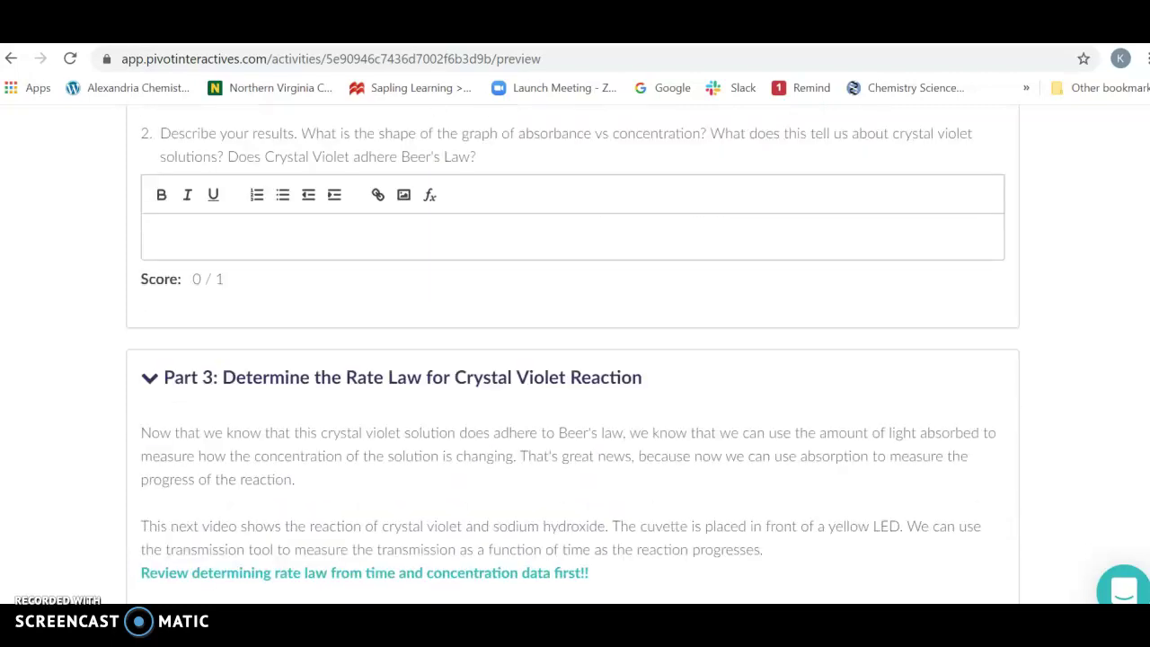
{"action": "scroll", "coordinate": [575, 359], "scroll_direction": "down", "scroll_amount": 3}
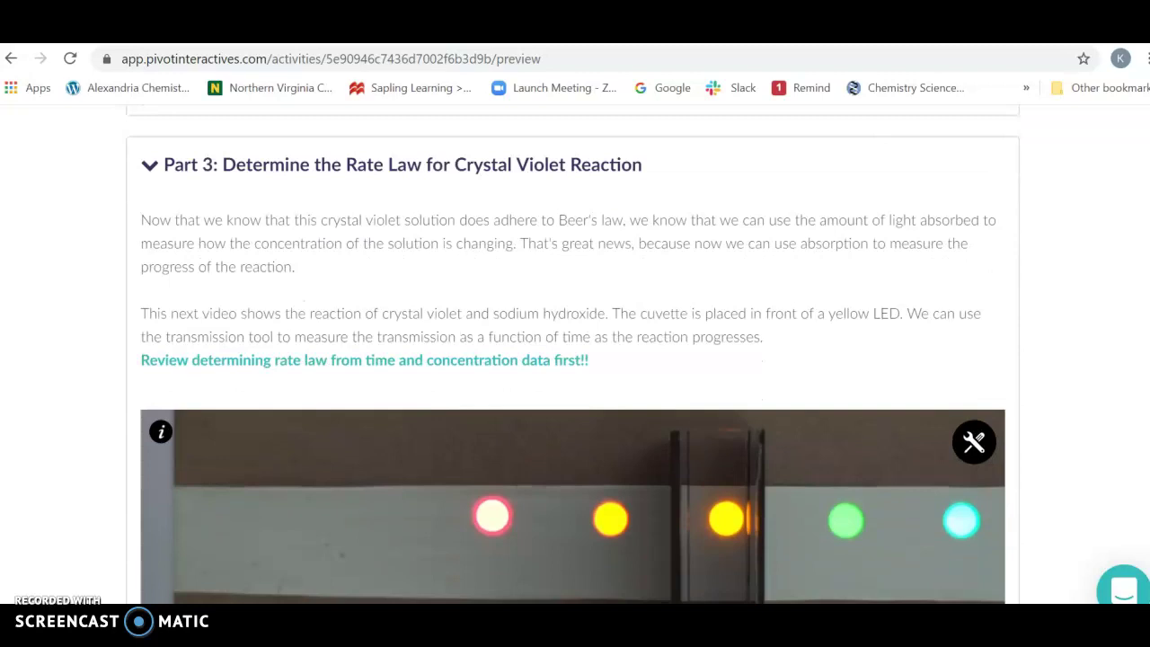
{"action": "scroll", "coordinate": [575, 359], "scroll_direction": "down", "scroll_amount": 1}
{"action": "scroll", "coordinate": [575, 359], "scroll_direction": "up", "scroll_amount": 1}
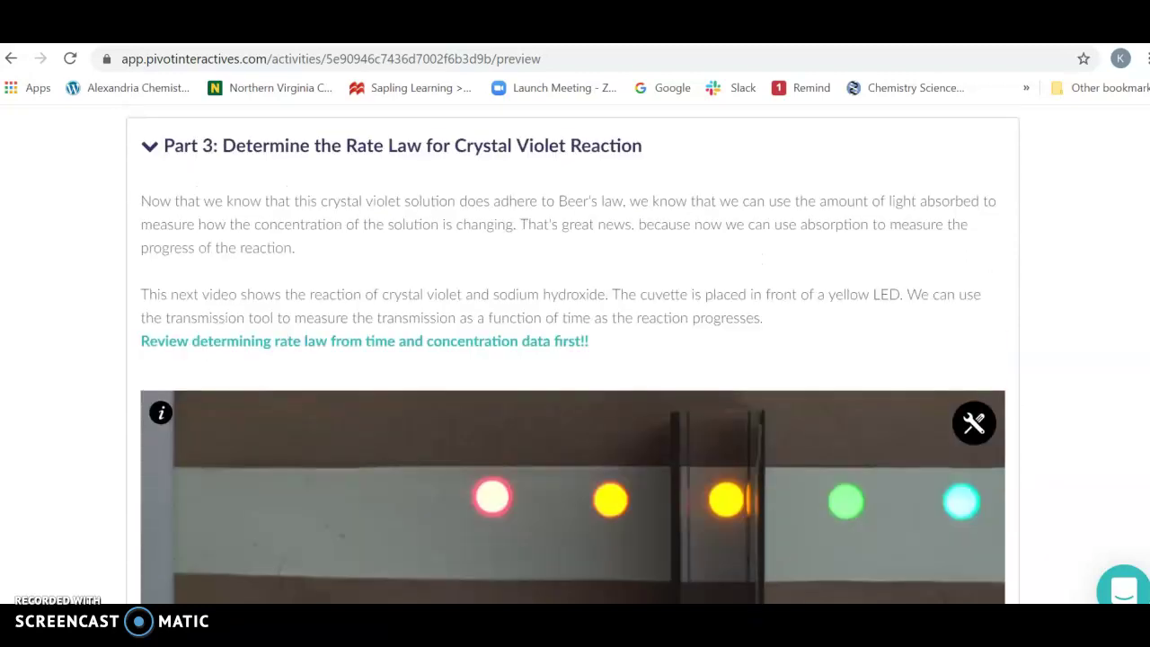
{"action": "scroll", "coordinate": [575, 360], "scroll_direction": "up", "scroll_amount": 1}
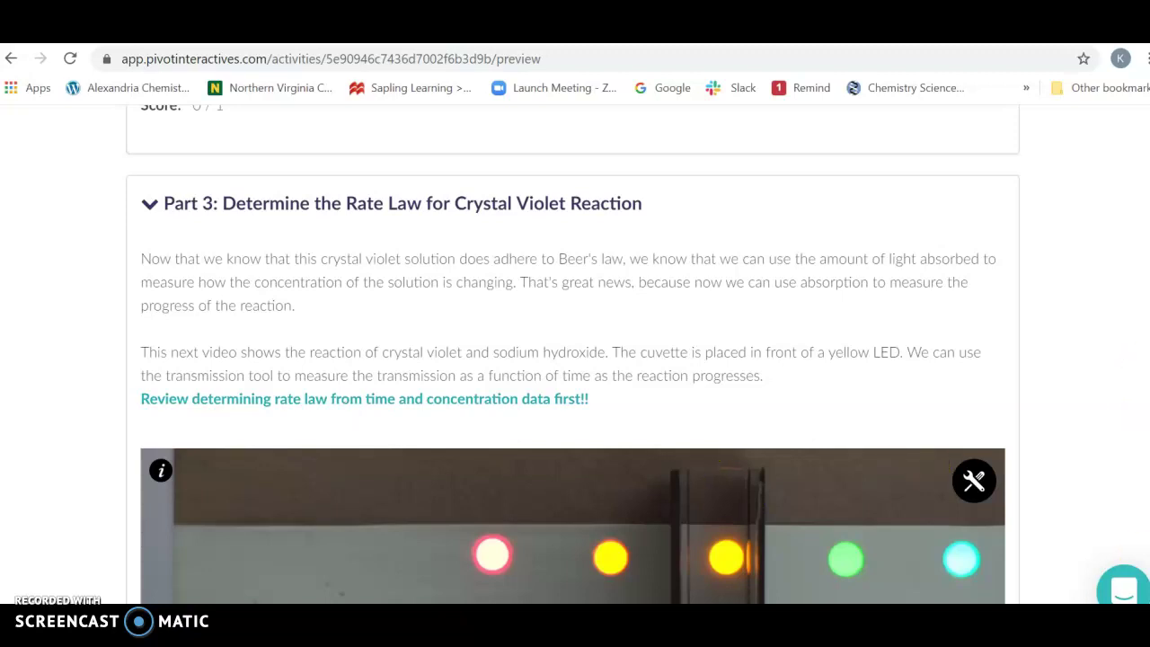
Step: Play the Part 3 reaction video until the cuvette is filled and the room lights are off, and pause it there
{"action": "scroll", "coordinate": [575, 360], "scroll_direction": "down", "scroll_amount": 2}
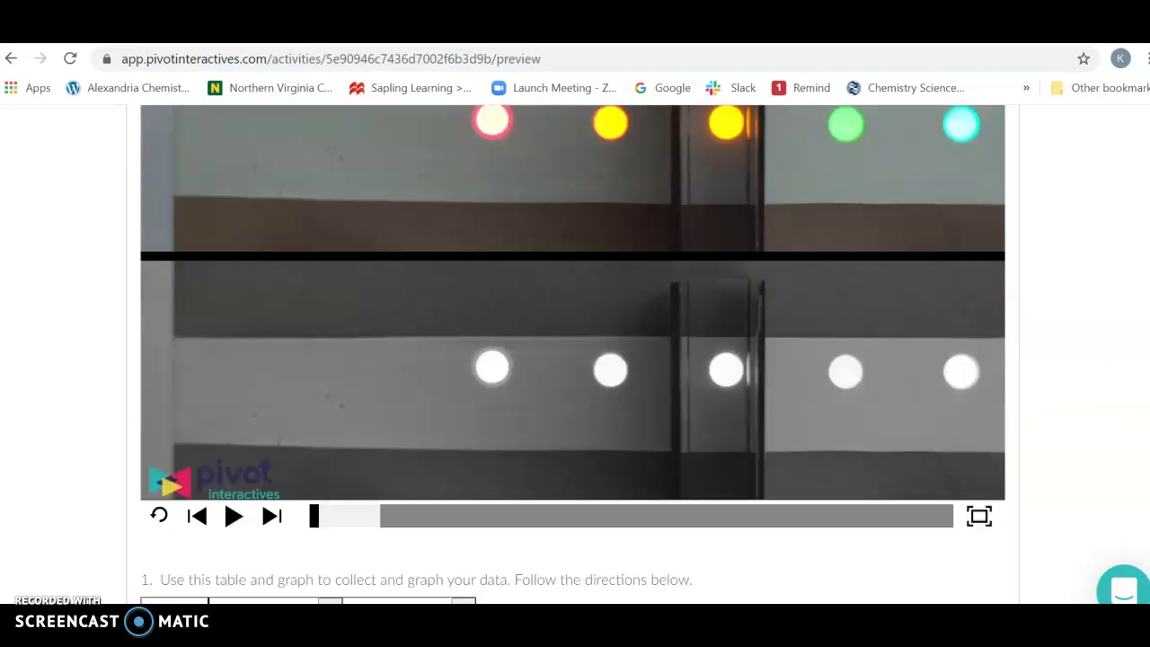
{"action": "scroll", "coordinate": [575, 360], "scroll_direction": "up", "scroll_amount": 1}
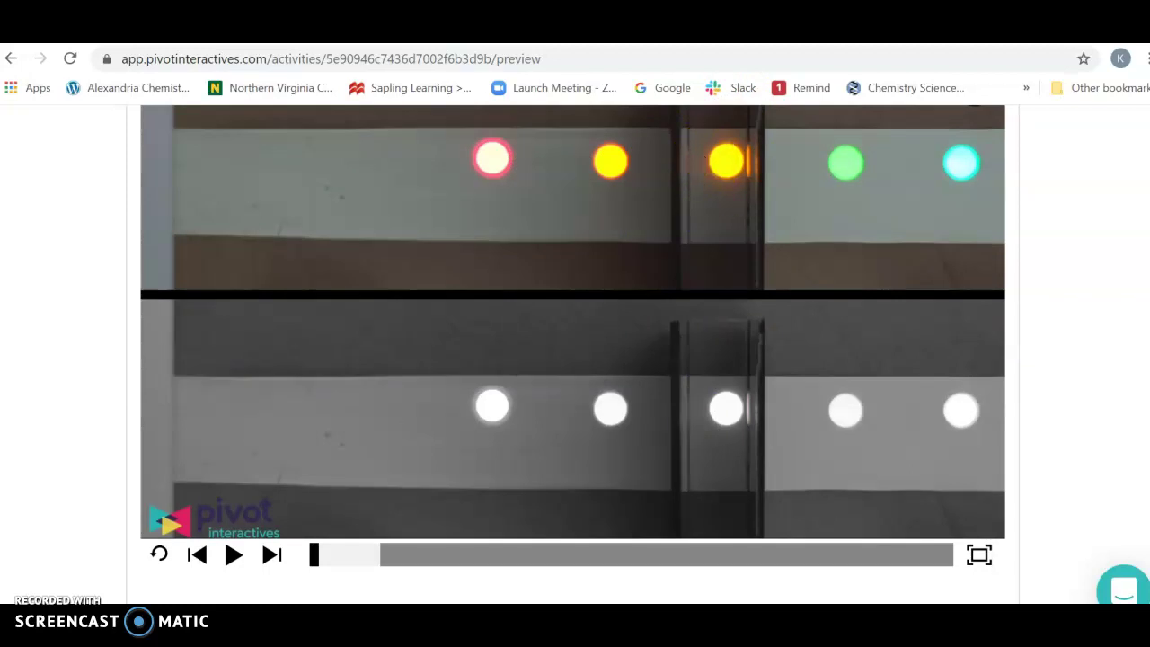
{"action": "scroll", "coordinate": [575, 359], "scroll_direction": "down", "scroll_amount": 2}
{"action": "scroll", "coordinate": [575, 359], "scroll_direction": "up", "scroll_amount": 1}
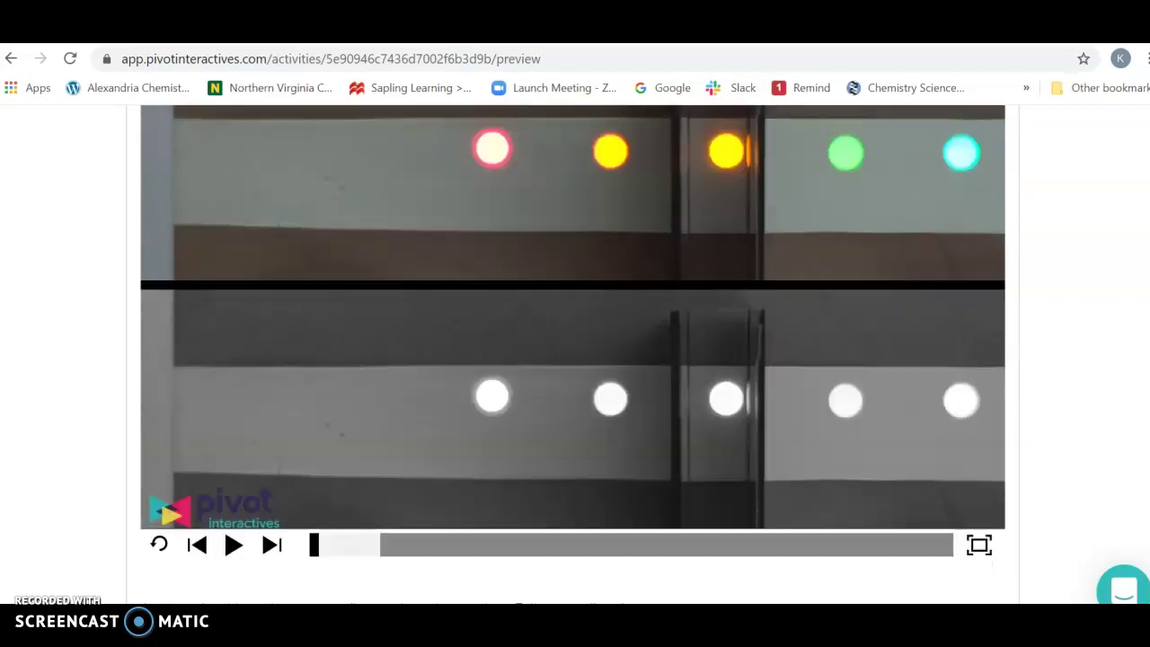
{"action": "scroll", "coordinate": [575, 341], "scroll_direction": "up", "scroll_amount": 1}
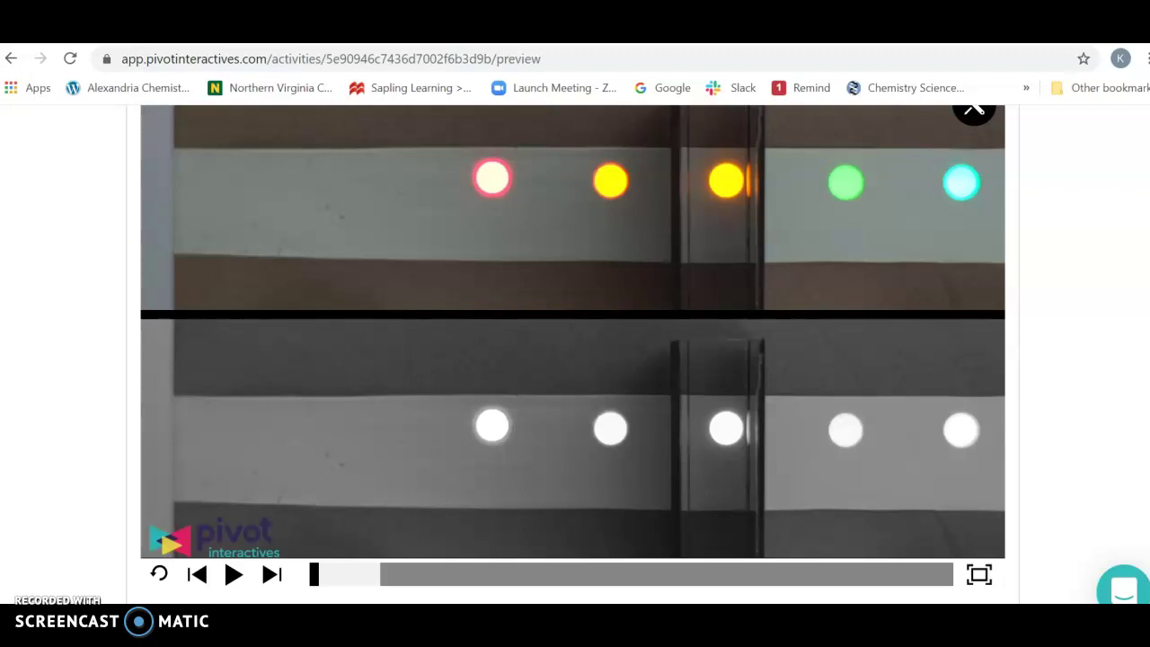
{"action": "left_click", "coordinate": [233, 575]}
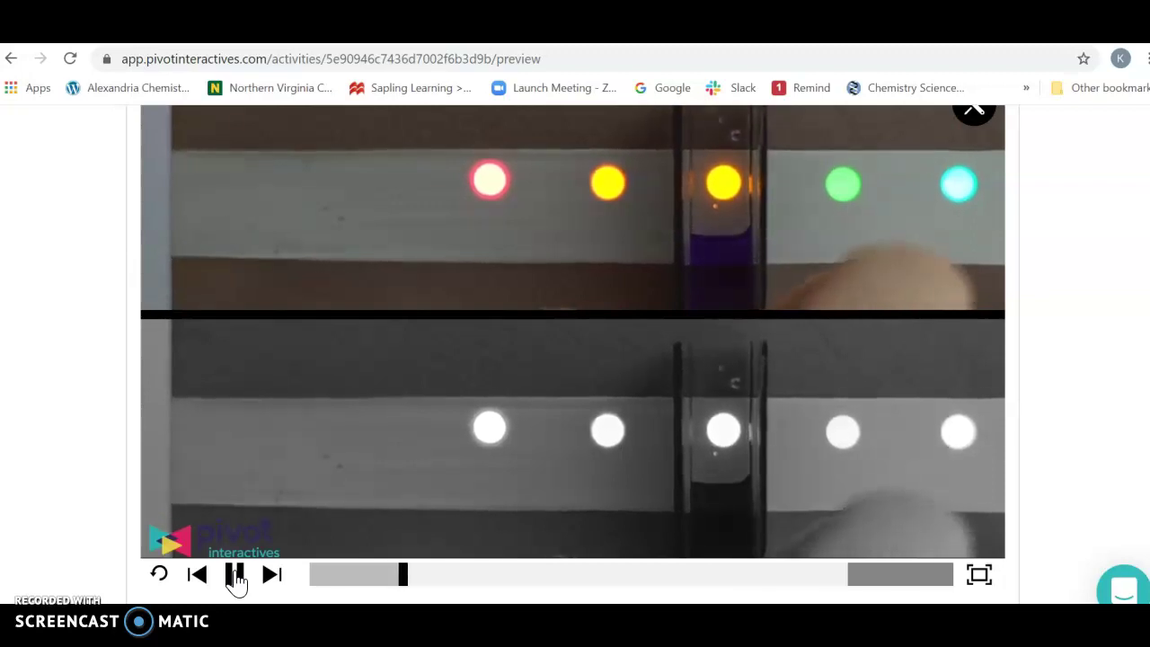
{"action": "left_click", "coordinate": [228, 573]}
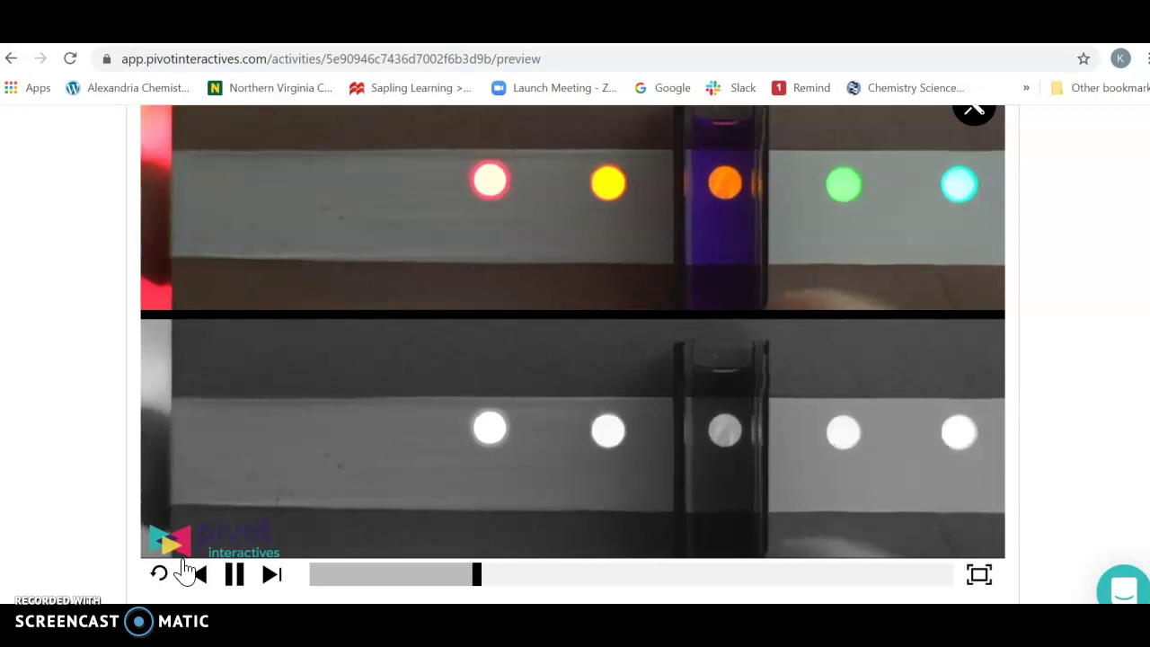
{"action": "left_click", "coordinate": [235, 577]}
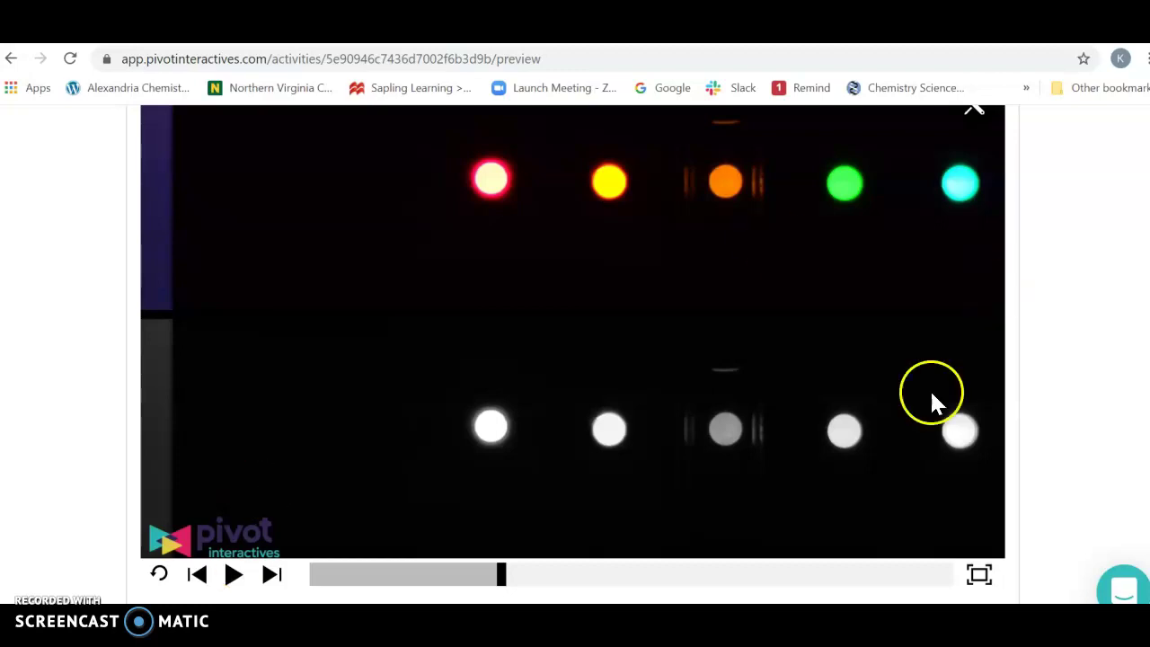
Step: Show the stopwatch on the Part 3 reaction video
{"action": "scroll", "coordinate": [973, 237], "scroll_direction": "up", "scroll_amount": 2}
{"action": "left_click", "coordinate": [974, 237]}
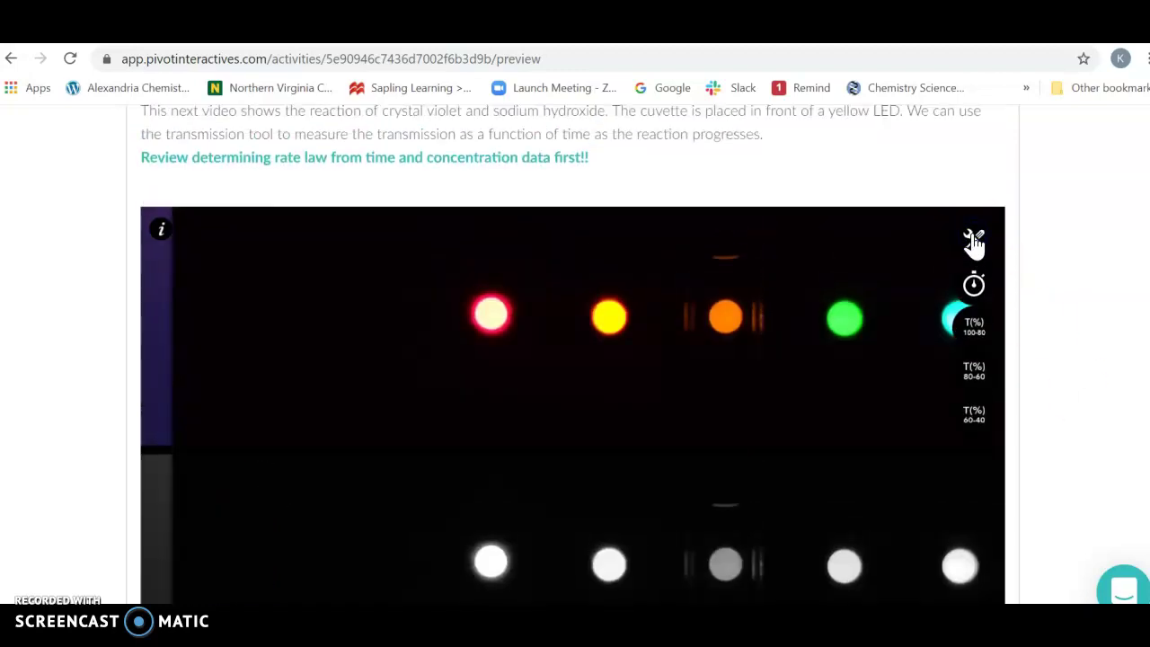
{"action": "left_click", "coordinate": [974, 284]}
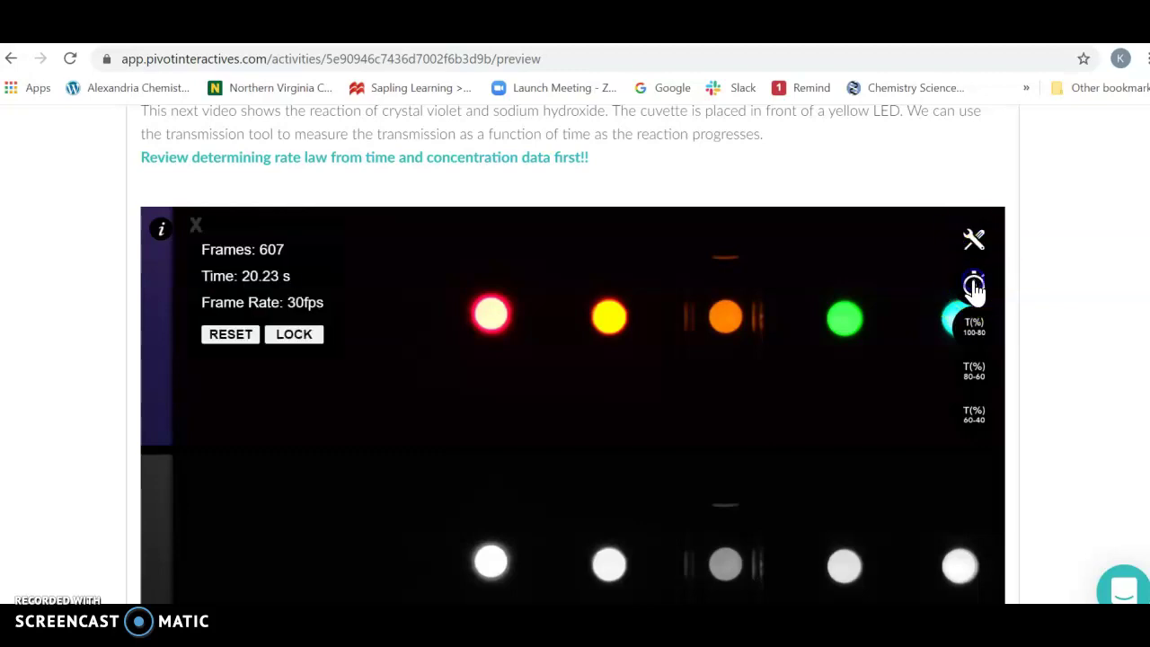
{"action": "left_click", "coordinate": [978, 323]}
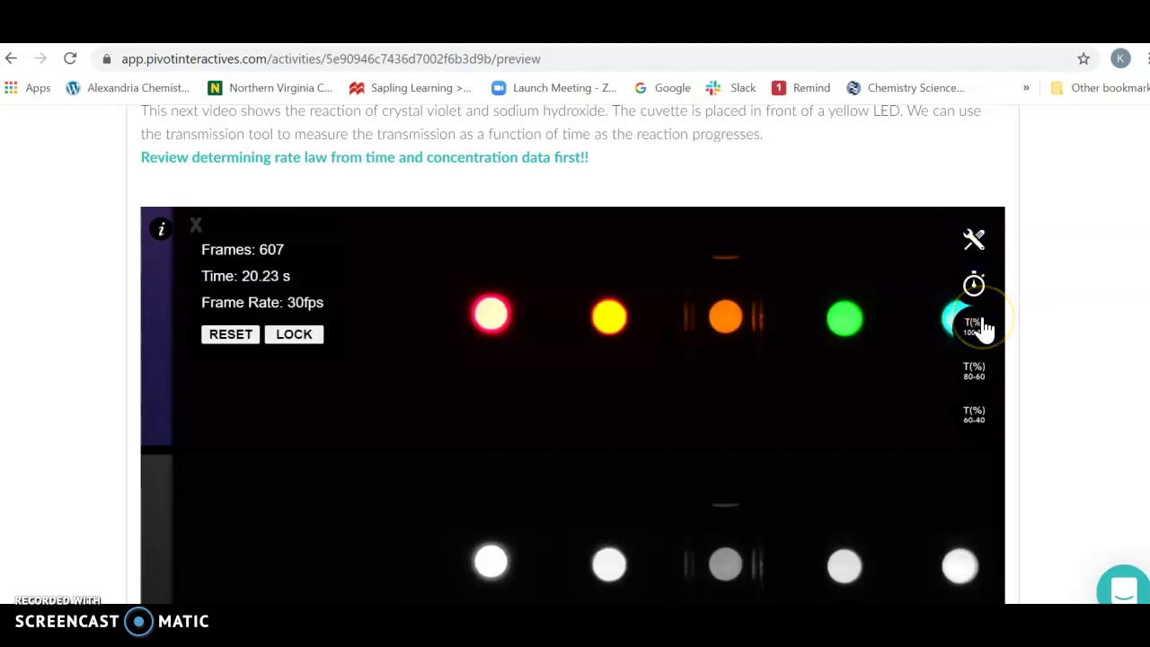
Step: Advance the reaction video slightly, pause it, and reset the stopwatch to zero at that frame
{"action": "scroll", "coordinate": [575, 359], "scroll_direction": "down", "scroll_amount": 2}
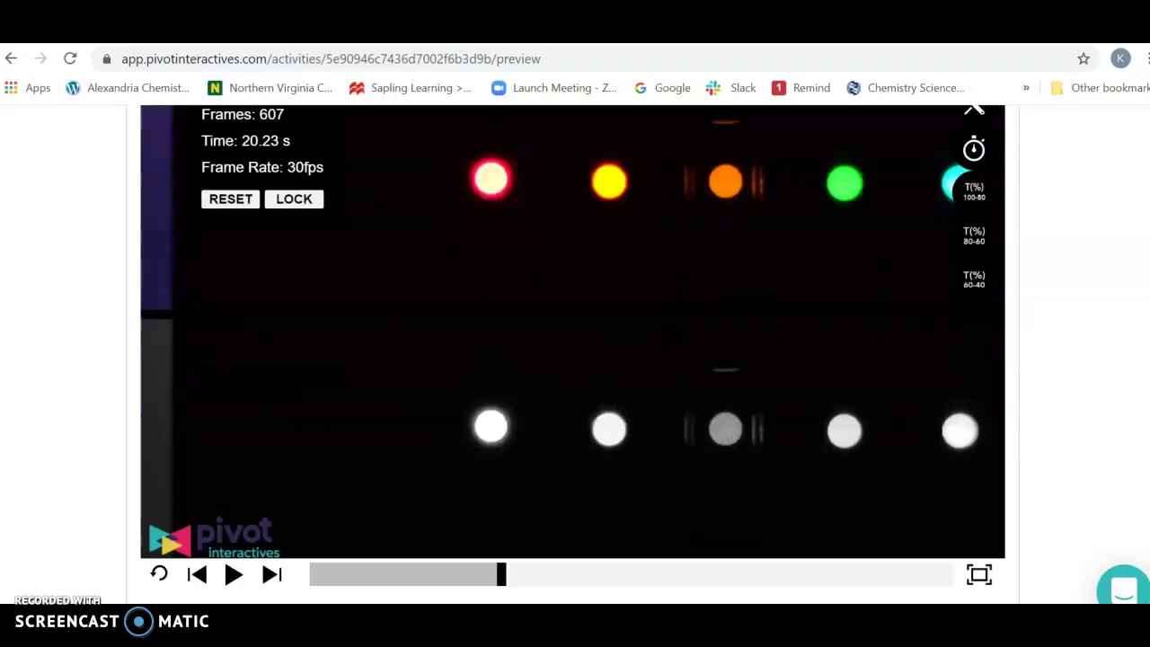
{"action": "left_click", "coordinate": [232, 576]}
{"action": "left_click", "coordinate": [232, 576]}
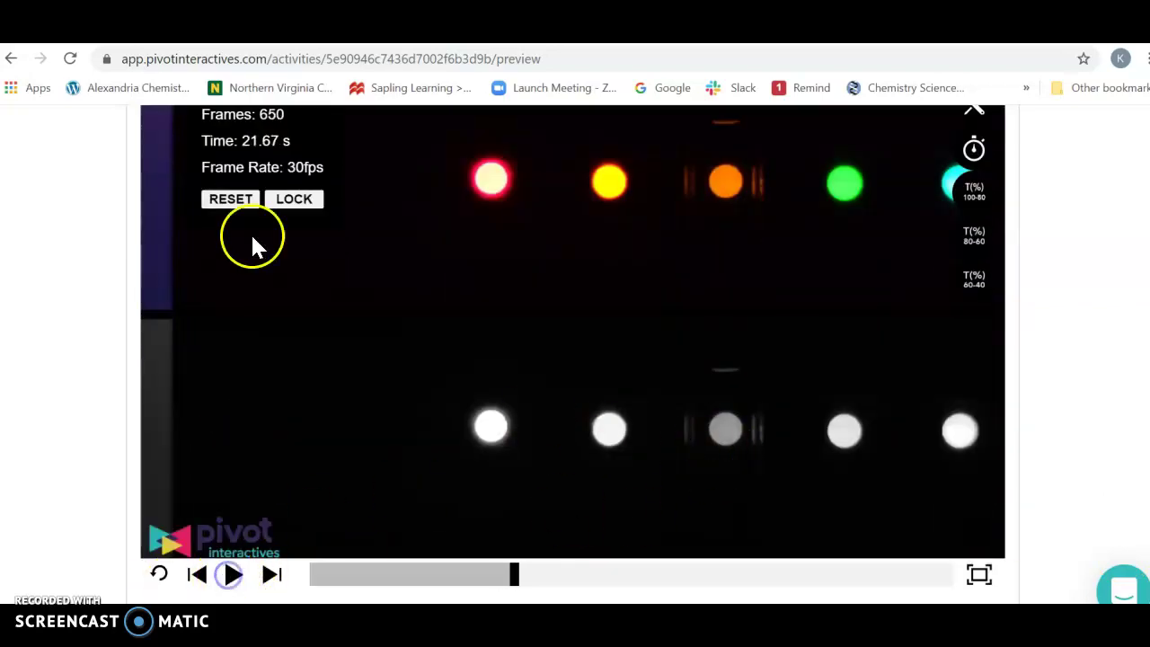
{"action": "left_click", "coordinate": [238, 203]}
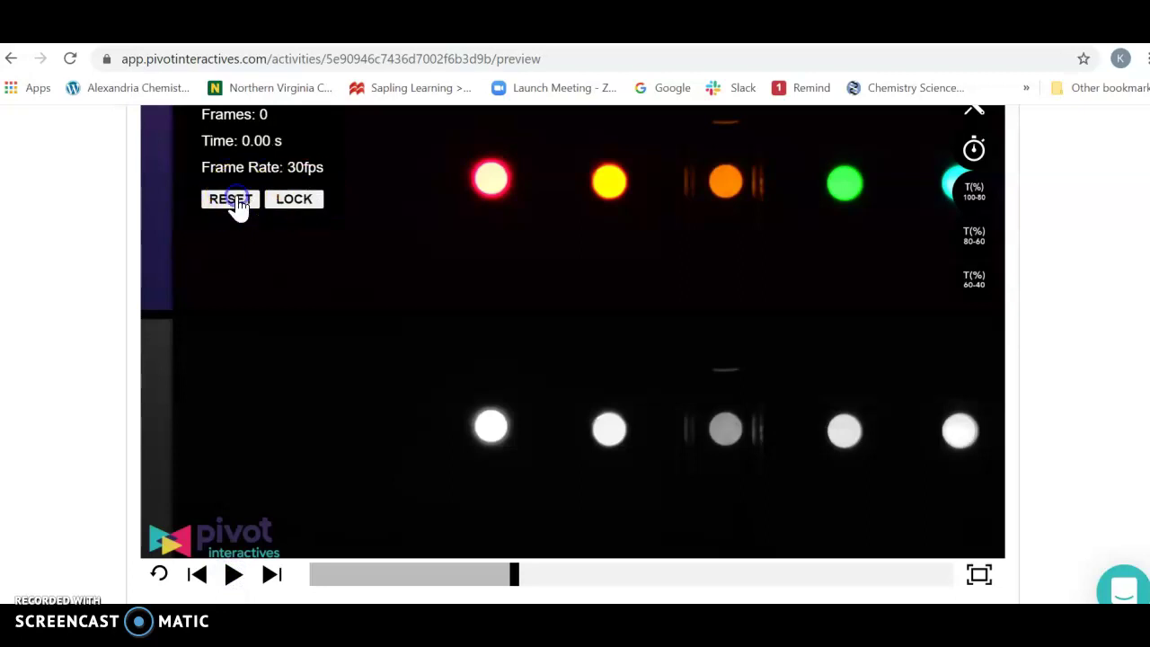
{"action": "left_click", "coordinate": [456, 189]}
{"action": "left_click", "coordinate": [736, 424]}
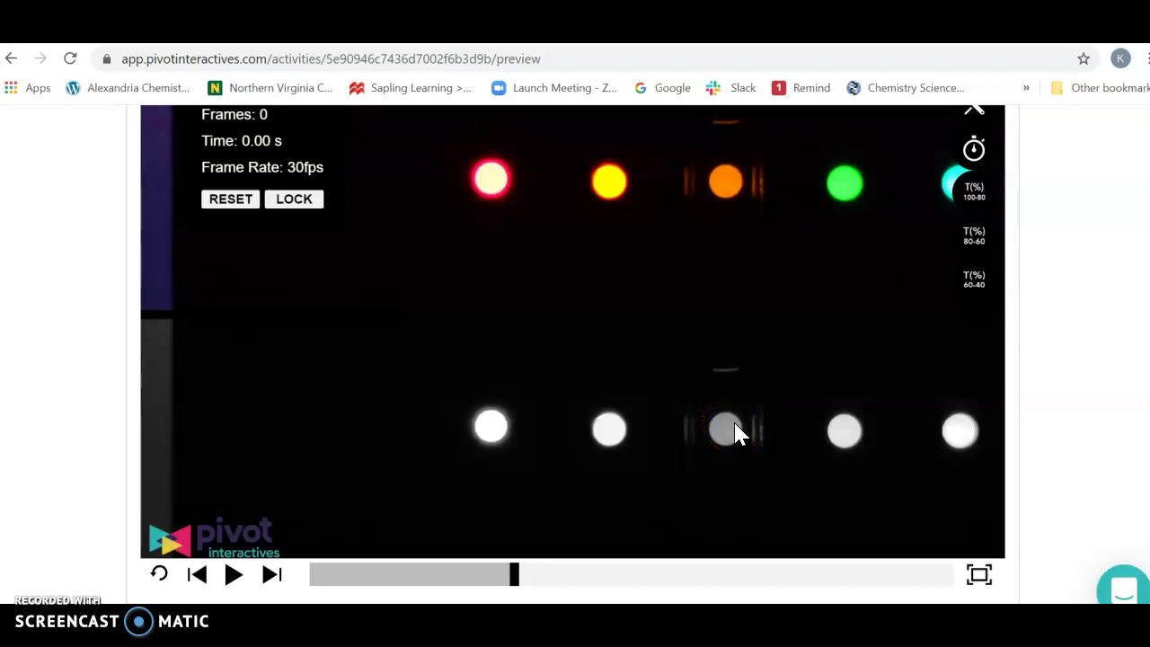
{"action": "left_click", "coordinate": [703, 104]}
{"action": "left_click", "coordinate": [977, 239]}
{"action": "left_click_drag", "start_coordinate": [579, 339], "coordinate": [1038, 458]}
{"action": "left_click", "coordinate": [973, 239]}
Step: Align the 59% mark of the 60-40% transmission scale with the cuvette's grayscale LED and advance the video to 9.07 s
{"action": "left_click", "coordinate": [975, 281]}
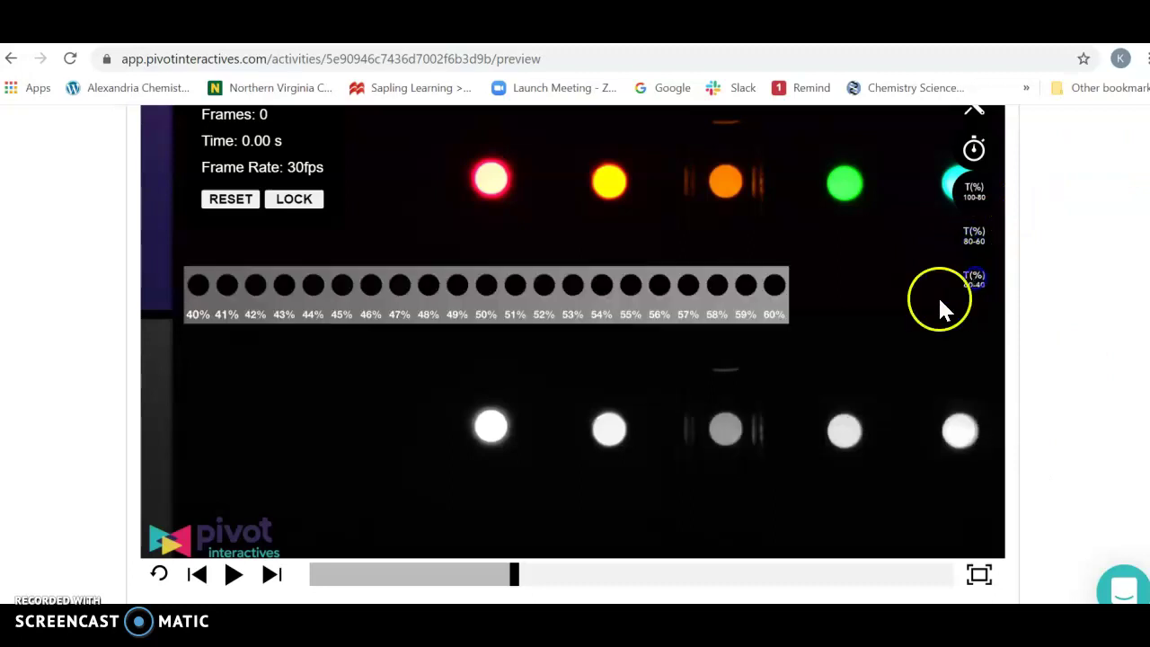
{"action": "left_click_drag", "start_coordinate": [551, 314], "coordinate": [539, 450]}
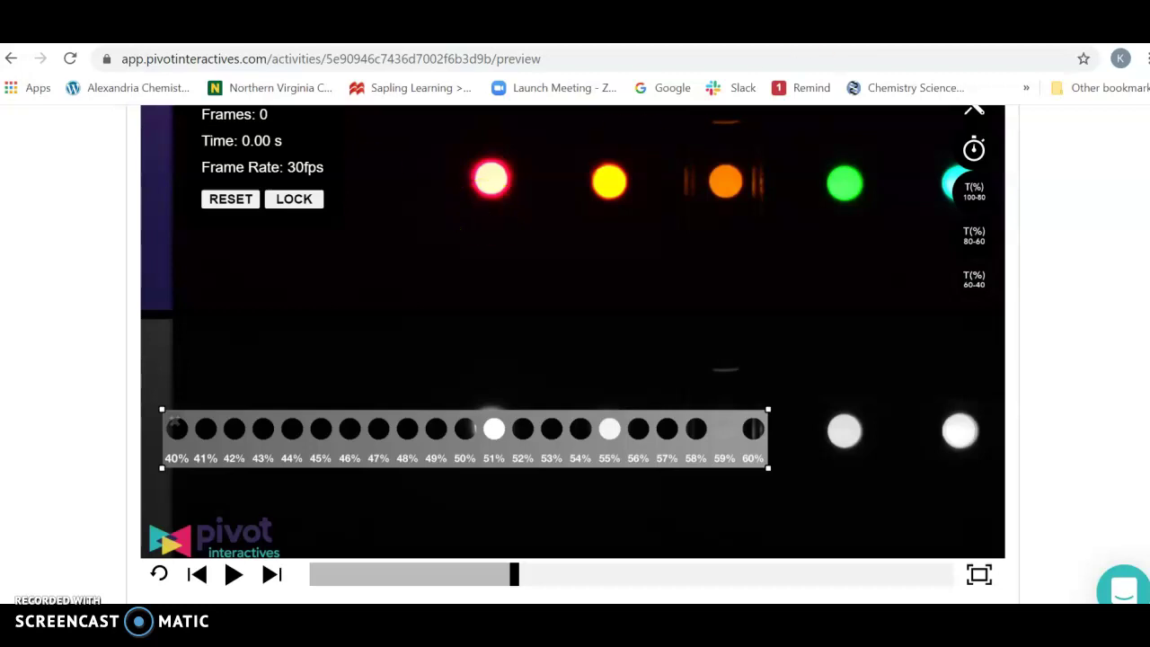
{"action": "left_click", "coordinate": [234, 575]}
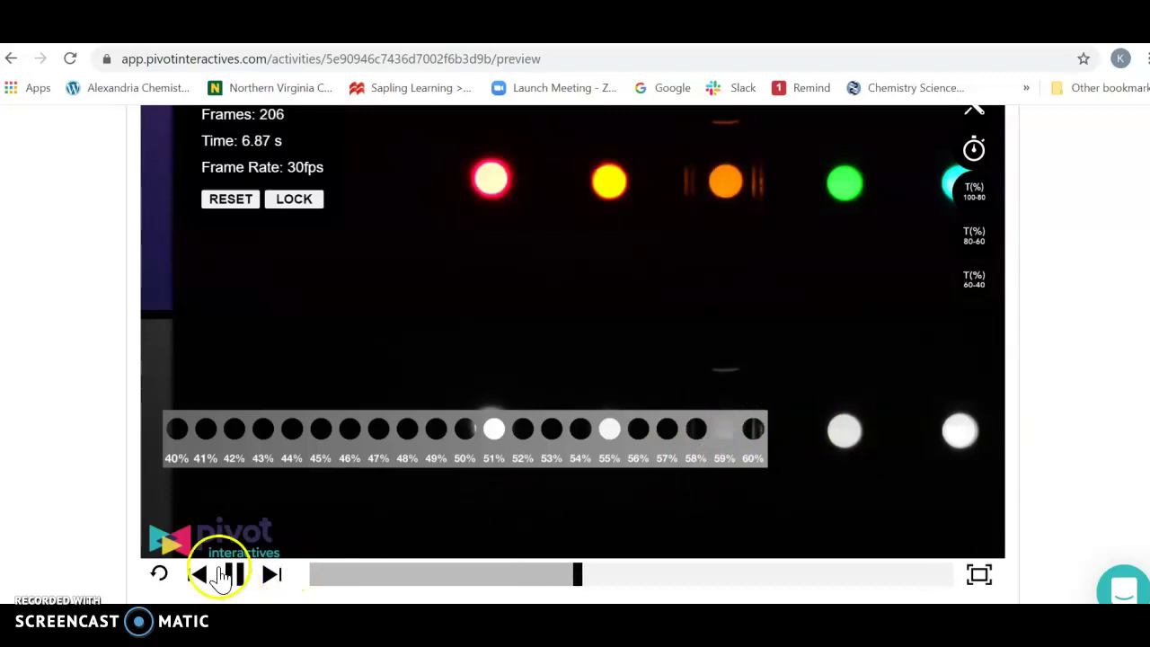
{"action": "left_click", "coordinate": [234, 579]}
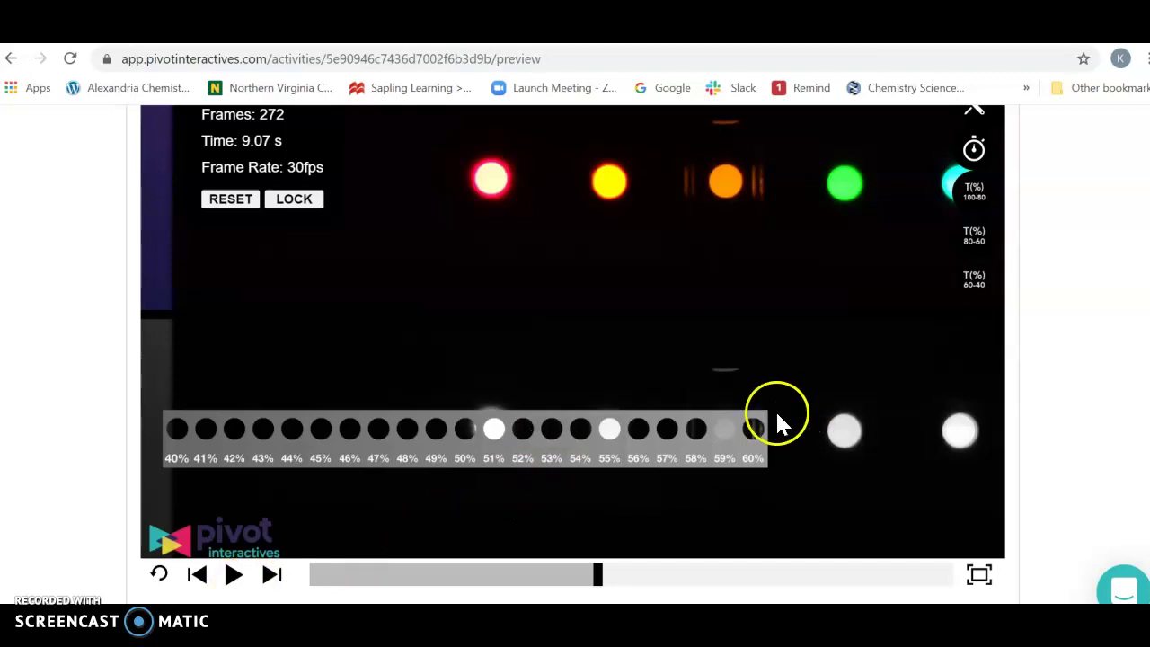
Step: Replace the 60-40% scale with the 80-60% transmission scale and align its 66% mark with the cuvette's grayscale LED
{"action": "left_click", "coordinate": [975, 285]}
{"action": "left_click", "coordinate": [976, 241]}
{"action": "left_click_drag", "start_coordinate": [608, 308], "coordinate": [914, 431]}
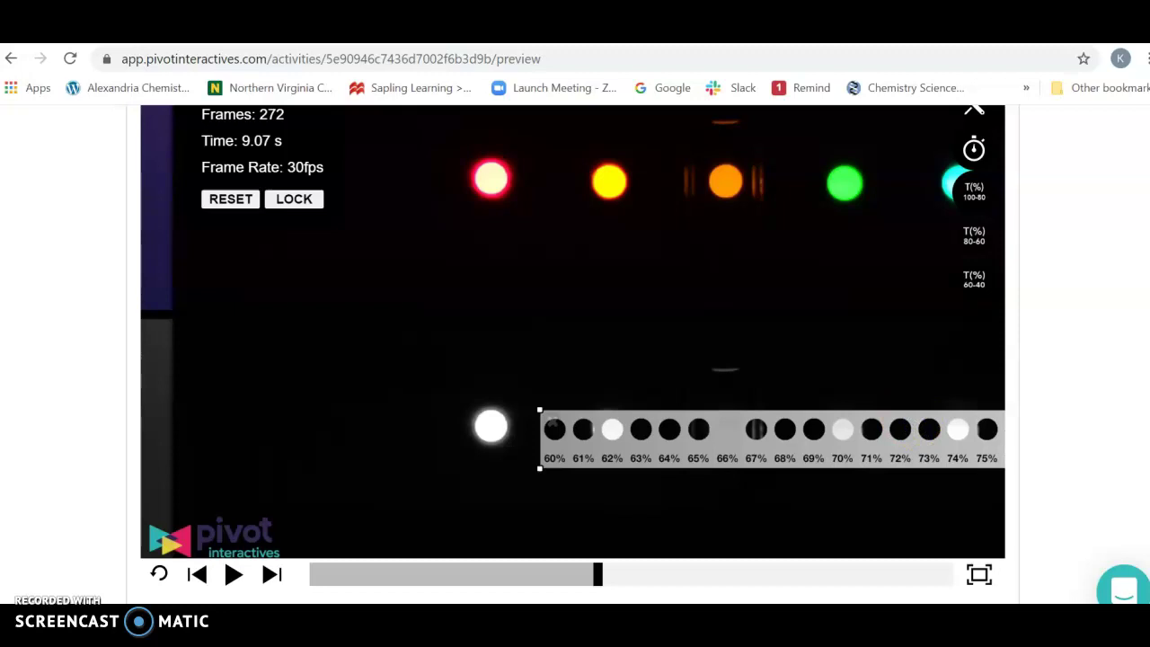
Step: Advance the reaction video to 16.33 s and align the 71% mark of the 80-60% transmission scale with the cuvette's grayscale LED
{"action": "left_click", "coordinate": [279, 275]}
{"action": "left_click", "coordinate": [233, 575]}
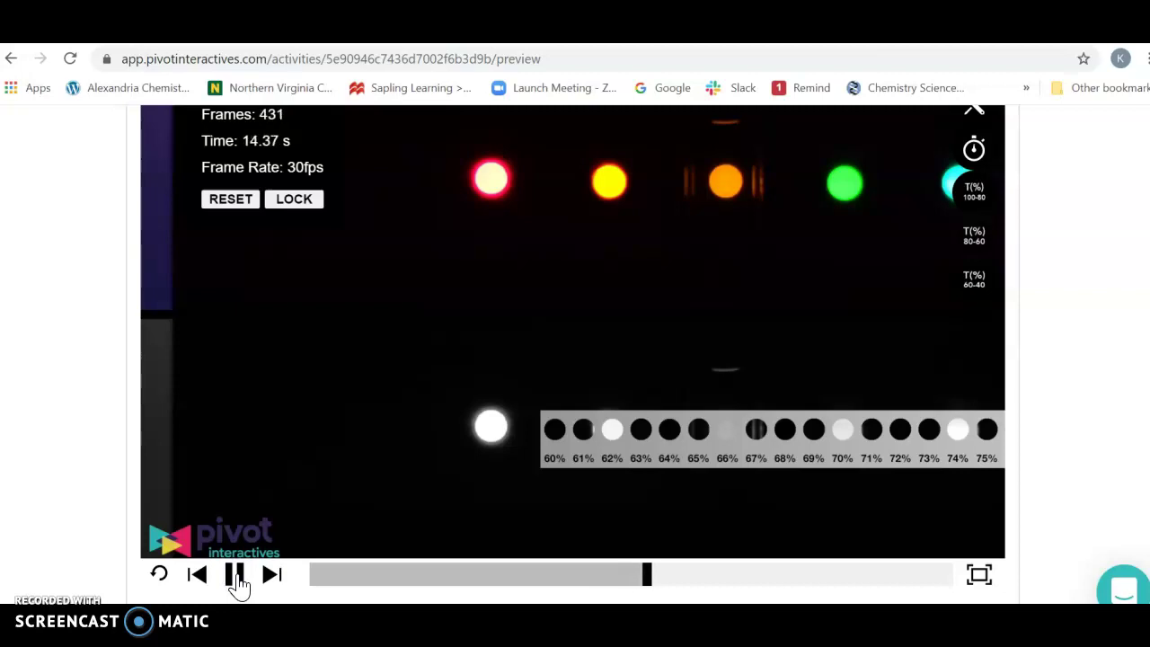
{"action": "left_click", "coordinate": [236, 575]}
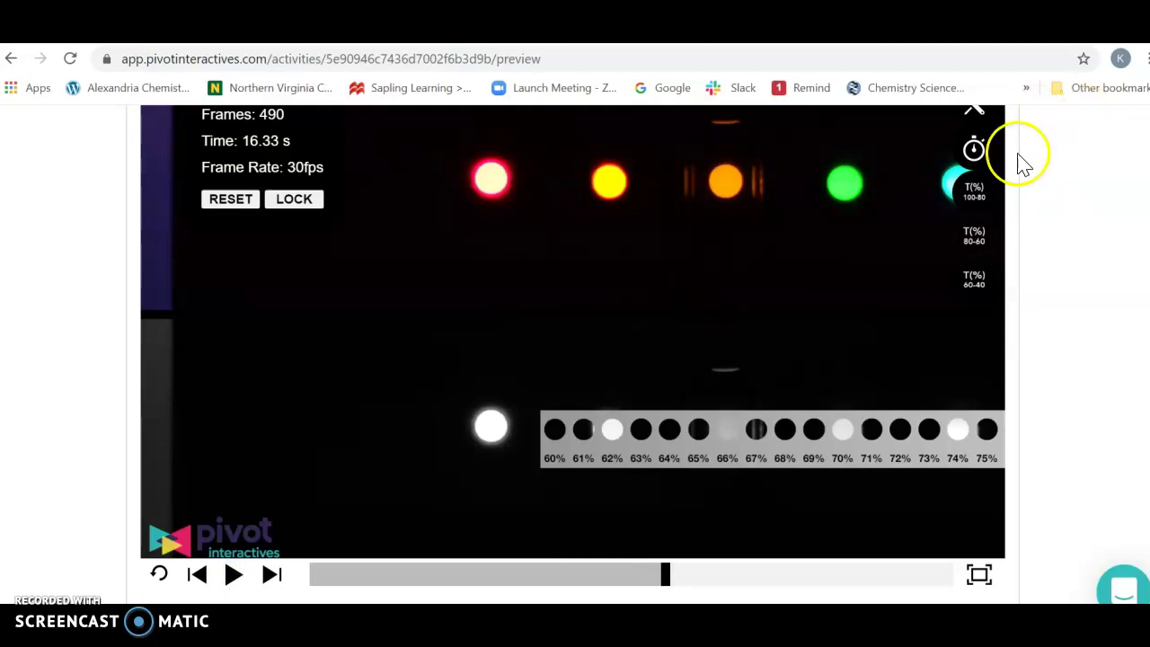
{"action": "left_click_drag", "start_coordinate": [794, 448], "coordinate": [651, 450]}
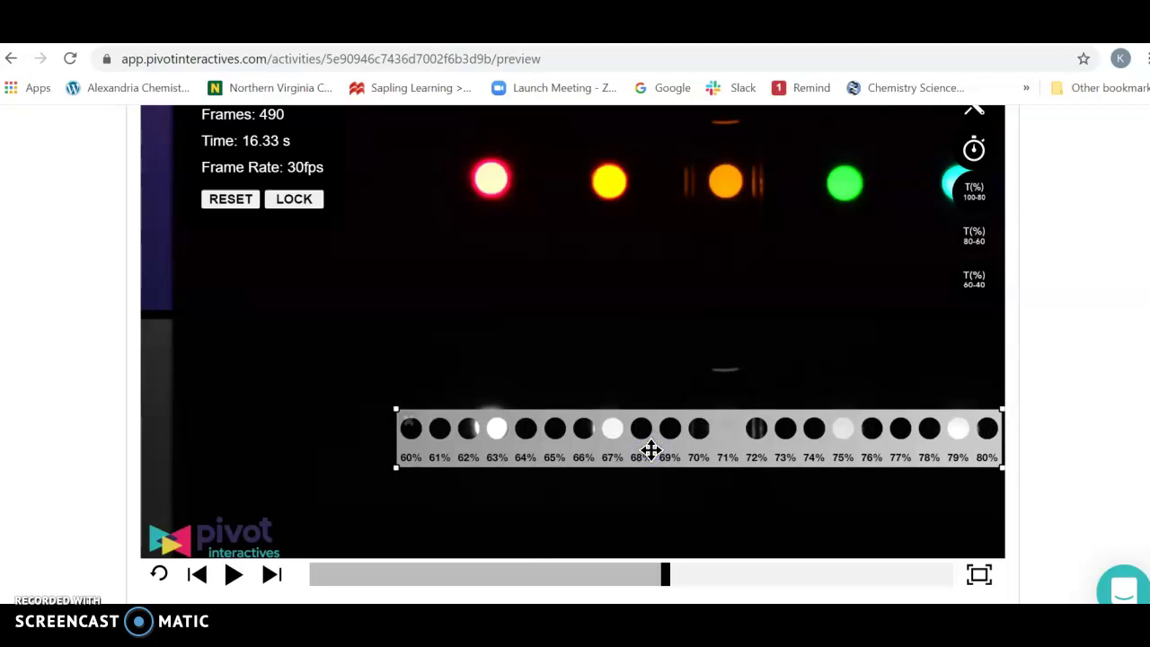
{"action": "left_click_drag", "start_coordinate": [651, 448], "coordinate": [651, 449]}
Step: Name the first two columns of the Part 3 data table t and T
{"action": "scroll", "coordinate": [574, 360], "scroll_direction": "down", "scroll_amount": 3}
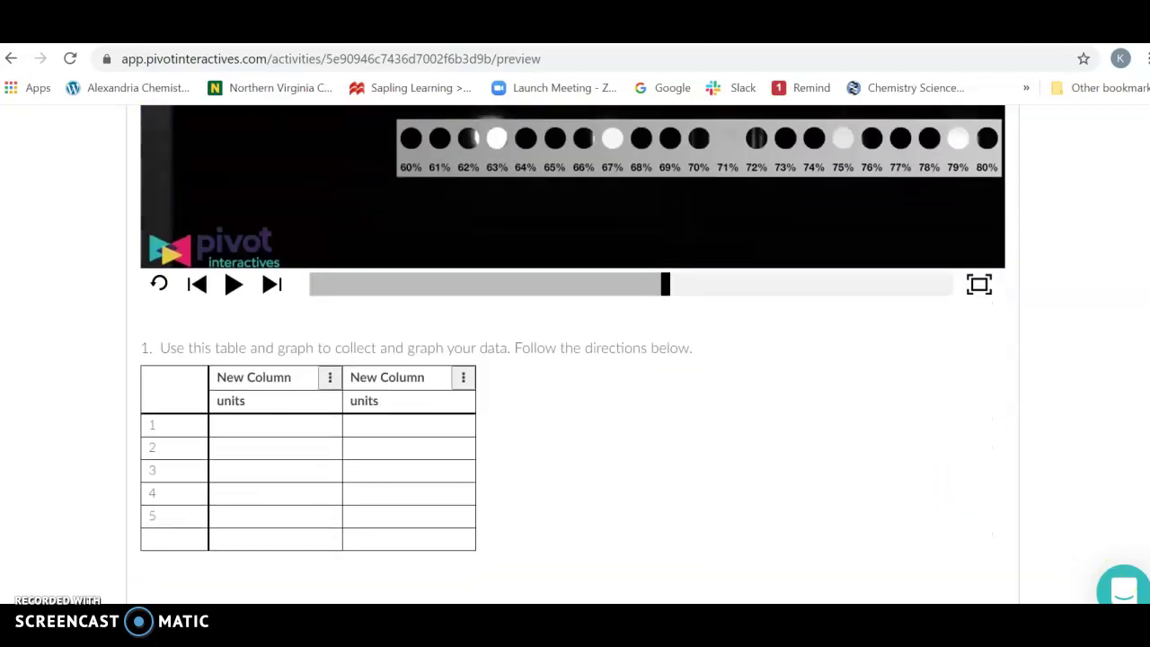
{"action": "scroll", "coordinate": [573, 359], "scroll_direction": "up", "scroll_amount": 2}
{"action": "scroll", "coordinate": [573, 359], "scroll_direction": "down", "scroll_amount": 1}
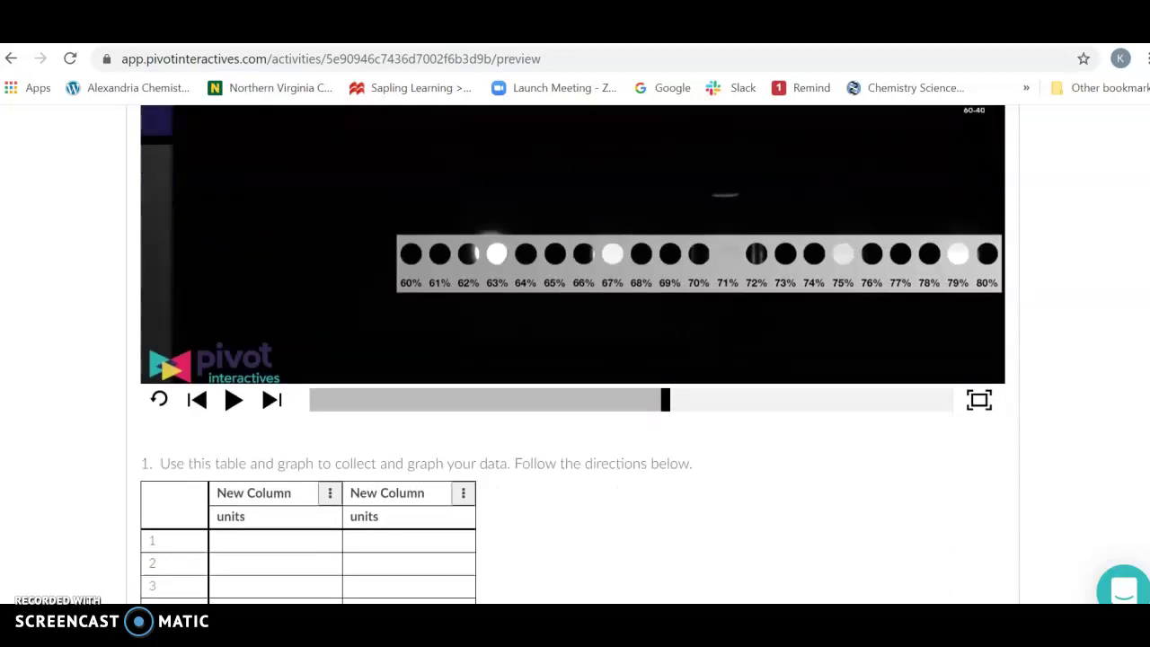
{"action": "left_click", "coordinate": [300, 490]}
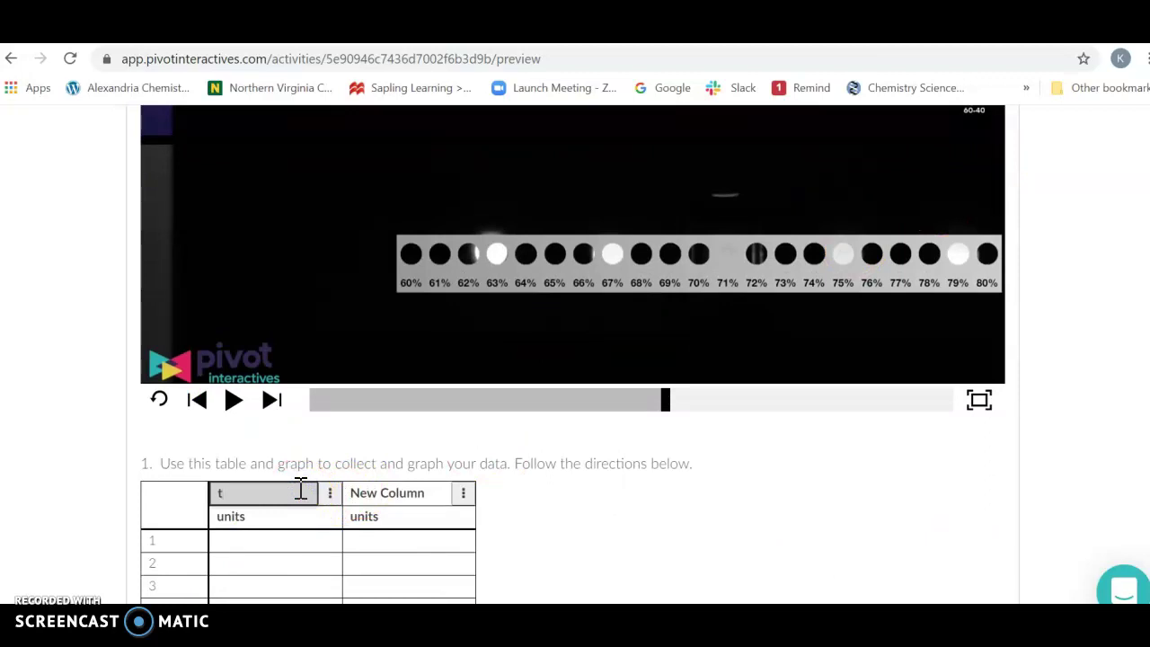
{"action": "type", "text": "t"}
{"action": "left_click", "coordinate": [431, 492]}
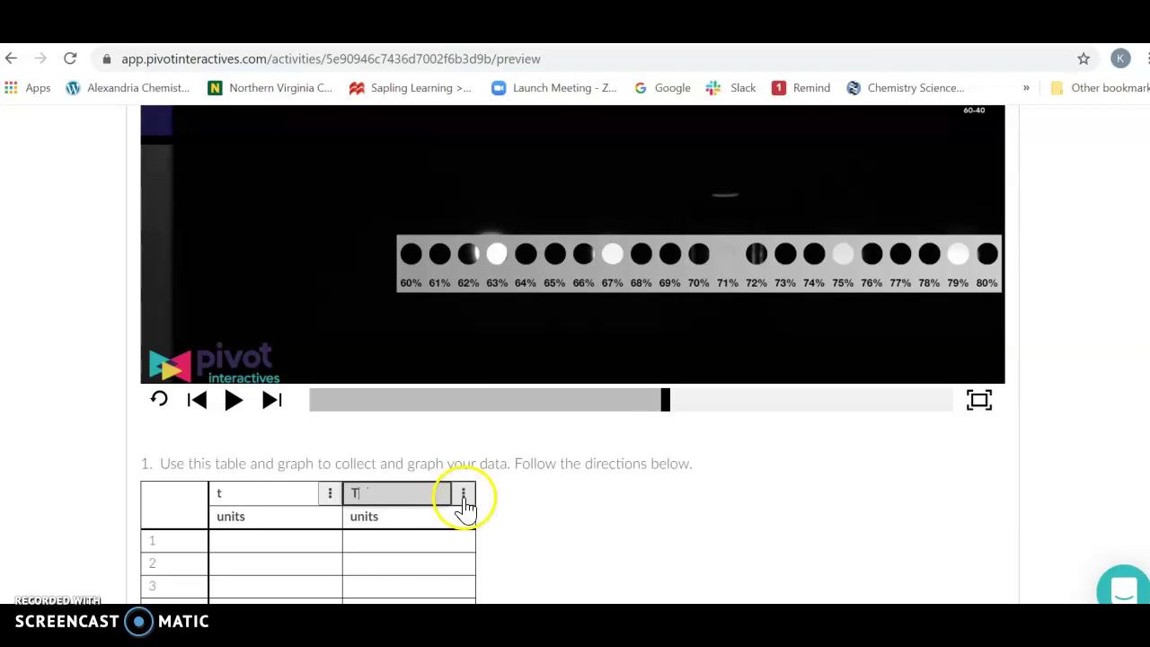
Step: Insert a column to the right of T and name it A
{"action": "left_click", "coordinate": [463, 497]}
{"action": "left_click", "coordinate": [463, 495]}
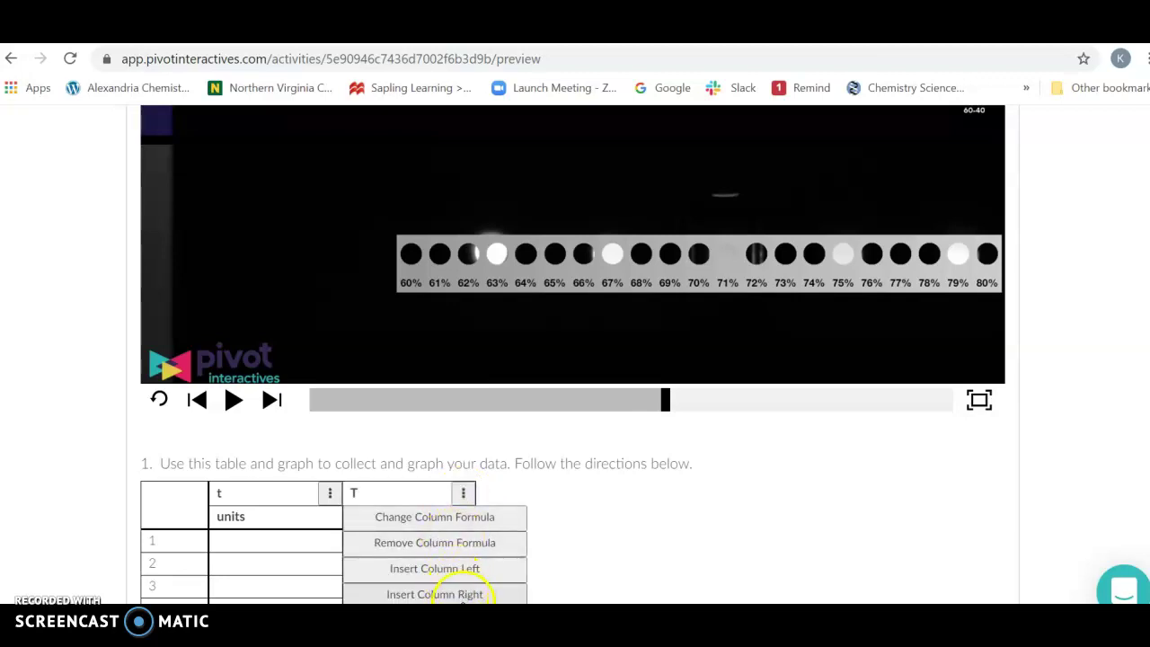
{"action": "left_click", "coordinate": [466, 595]}
{"action": "left_click", "coordinate": [569, 492]}
{"action": "key", "text": "BackSpace"}
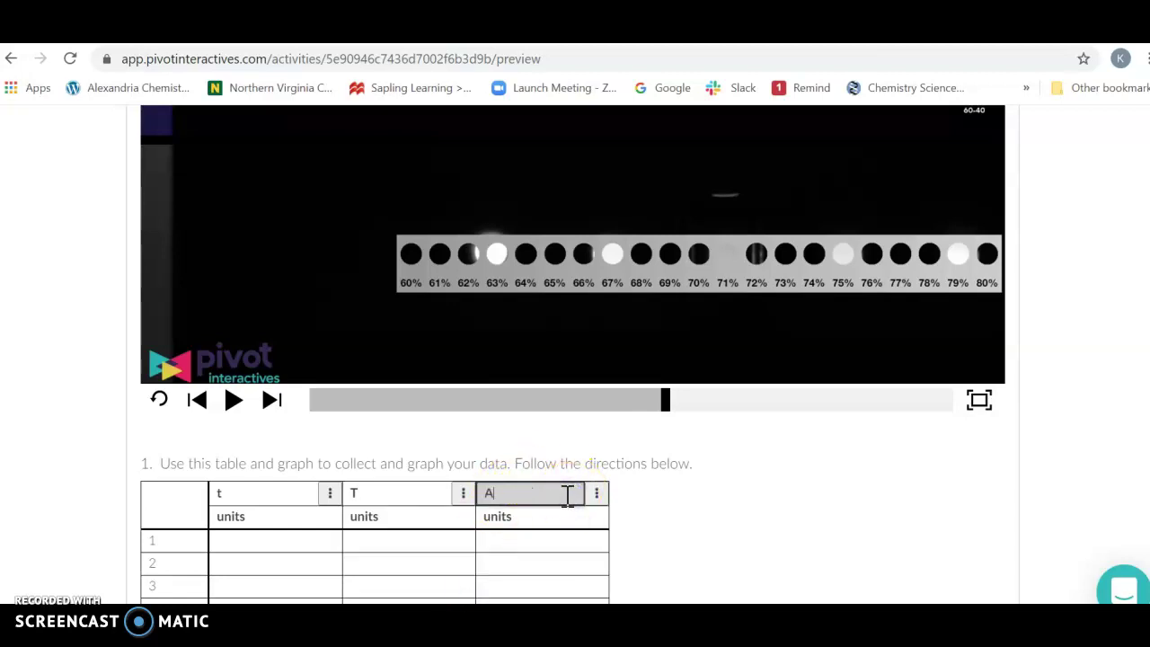
Step: Enter the times 0, 9.07 and 16.33 in the first three rows of the t column
{"action": "scroll", "coordinate": [575, 360], "scroll_direction": "down", "scroll_amount": 3}
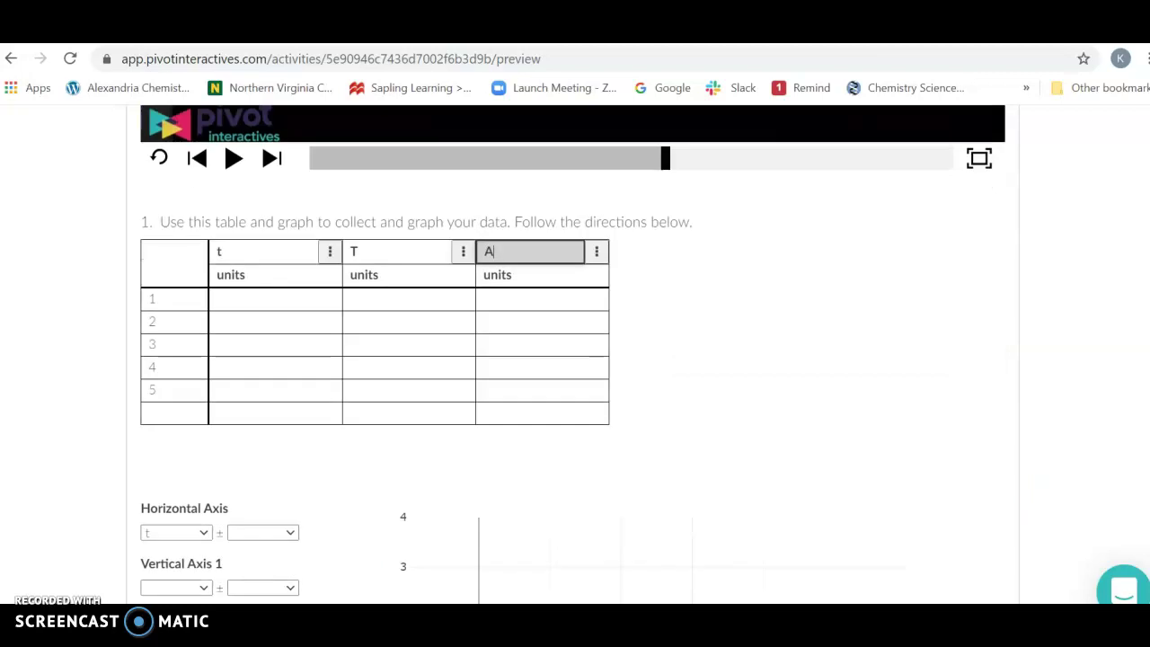
{"action": "left_click", "coordinate": [239, 304]}
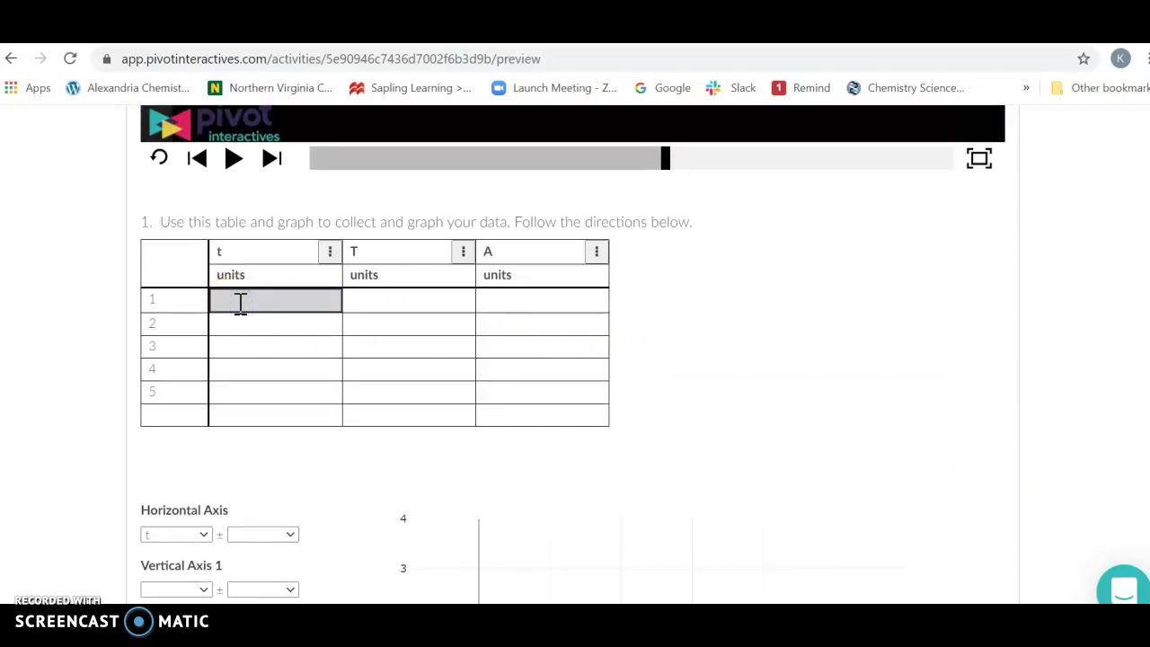
{"action": "key", "text": "Return"}
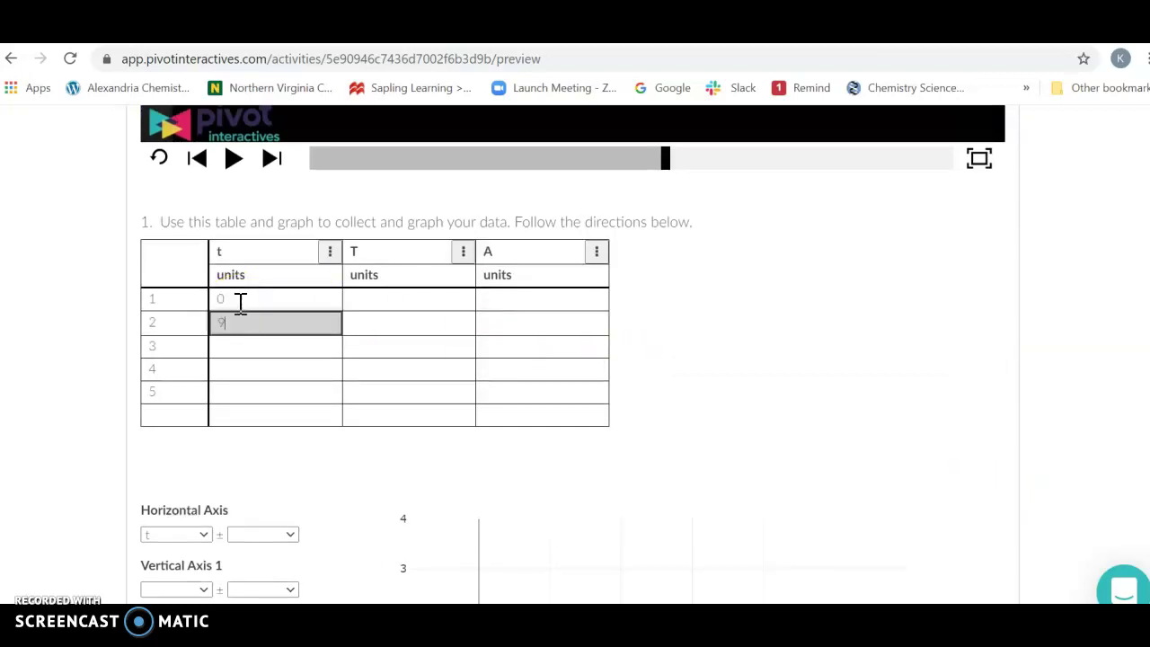
{"action": "key", "text": "Return"}
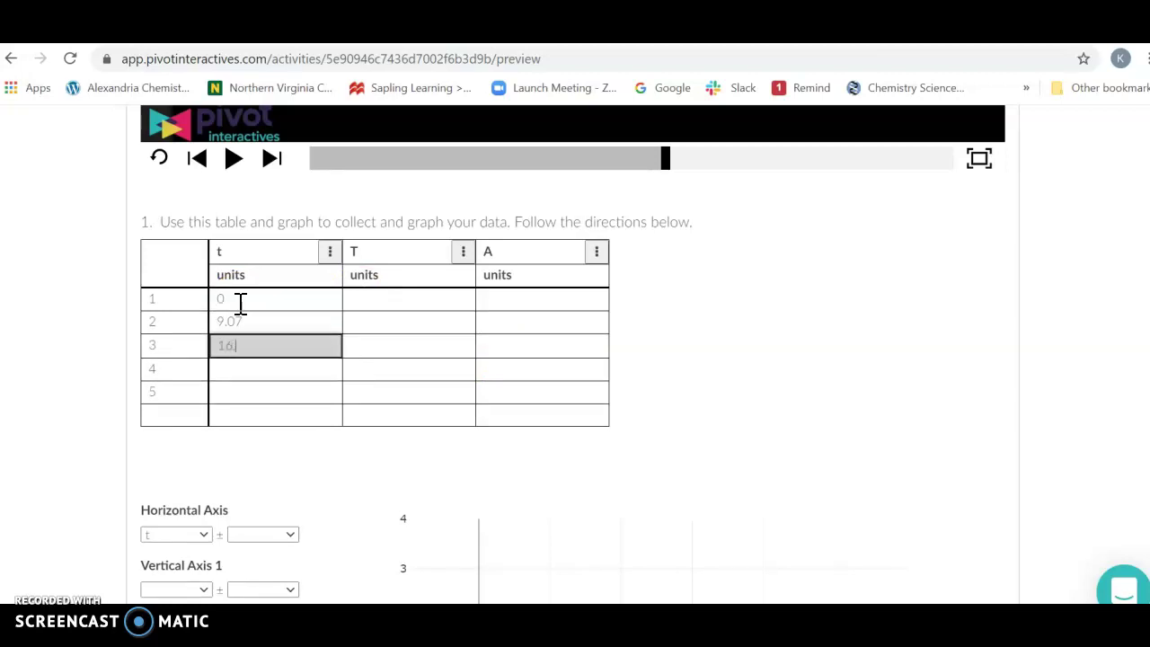
Step: Enter the transmittances 0.59, 0.66 and 0.71 in the first three rows of the T column
{"action": "left_click", "coordinate": [371, 299]}
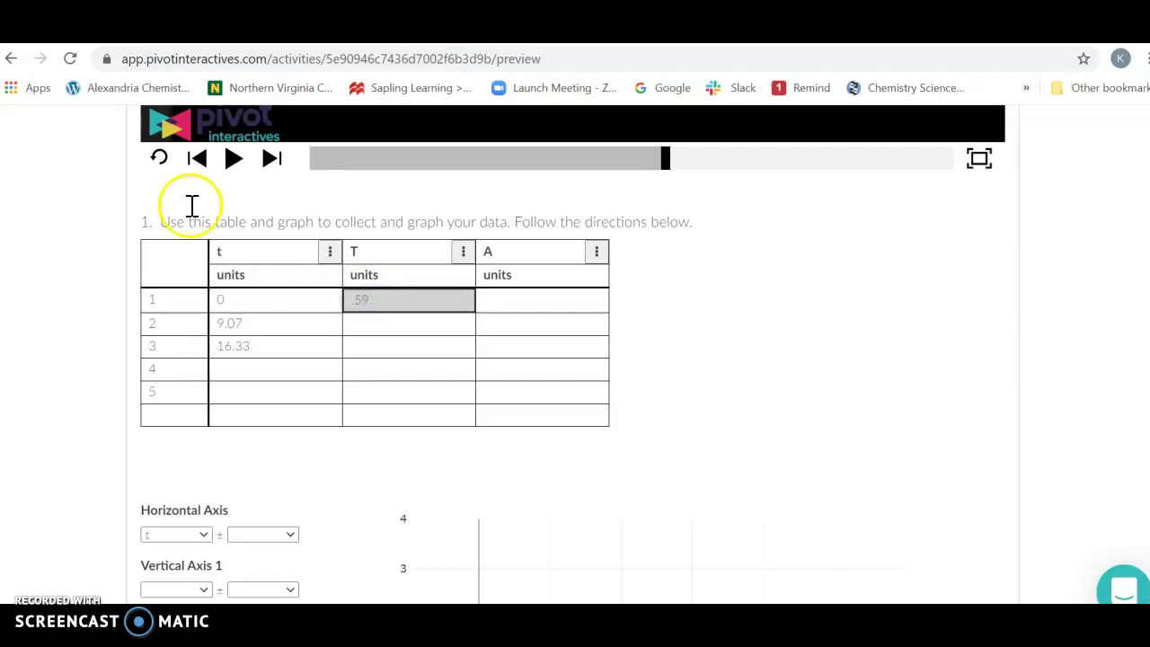
{"action": "left_click", "coordinate": [367, 326]}
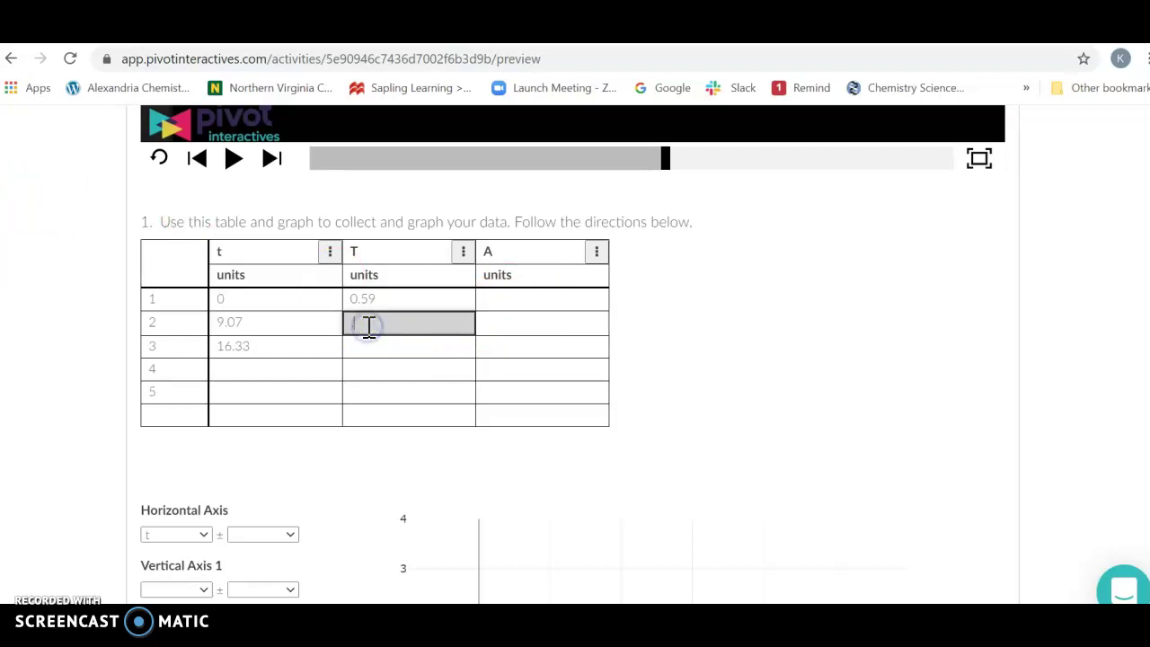
{"action": "type", "text": "0.66"}
{"action": "left_click", "coordinate": [357, 344]}
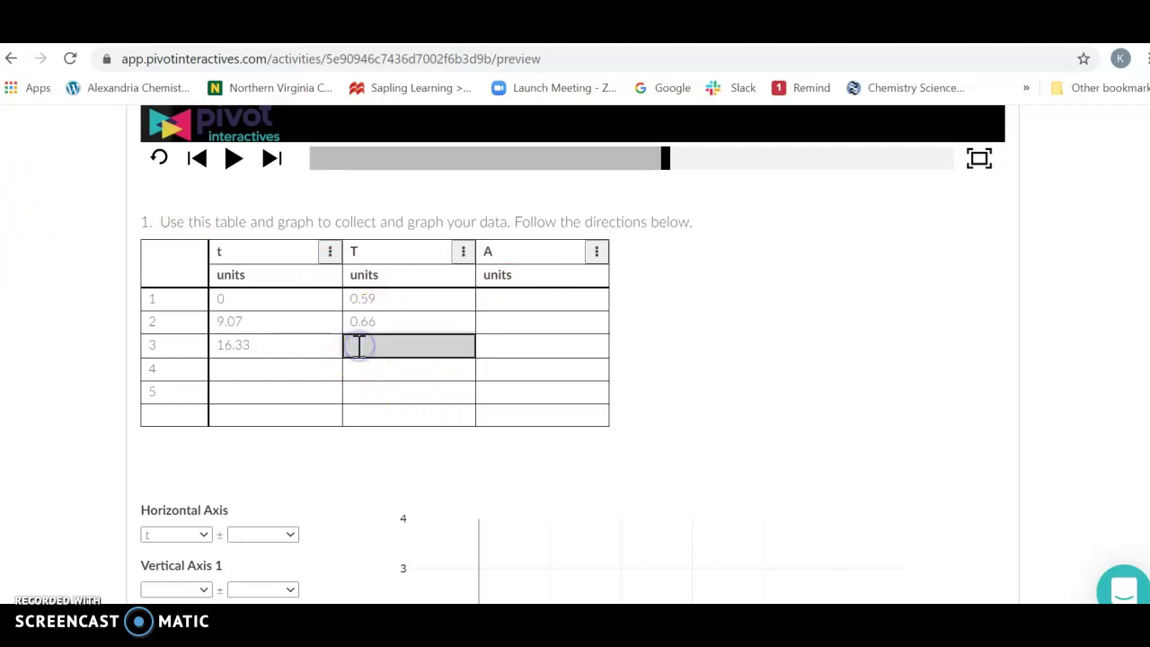
{"action": "type", "text": "0.71"}
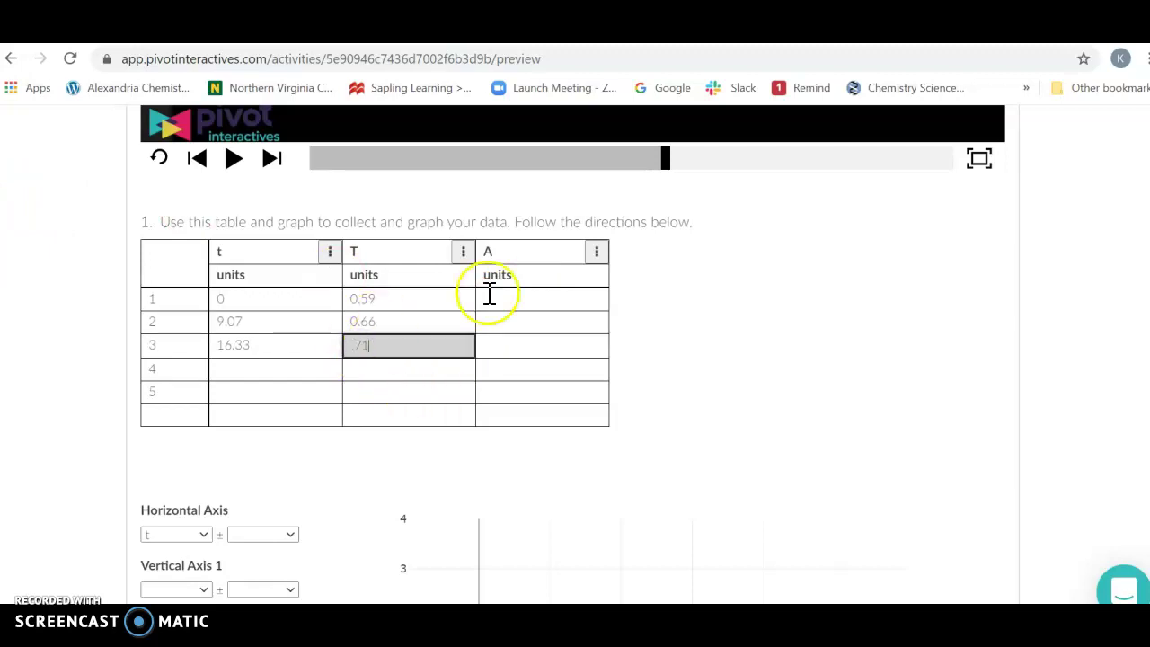
Step: Set the A column's formula to the negative log of T, - log[T]
{"action": "left_click", "coordinate": [512, 302]}
{"action": "left_click", "coordinate": [596, 255]}
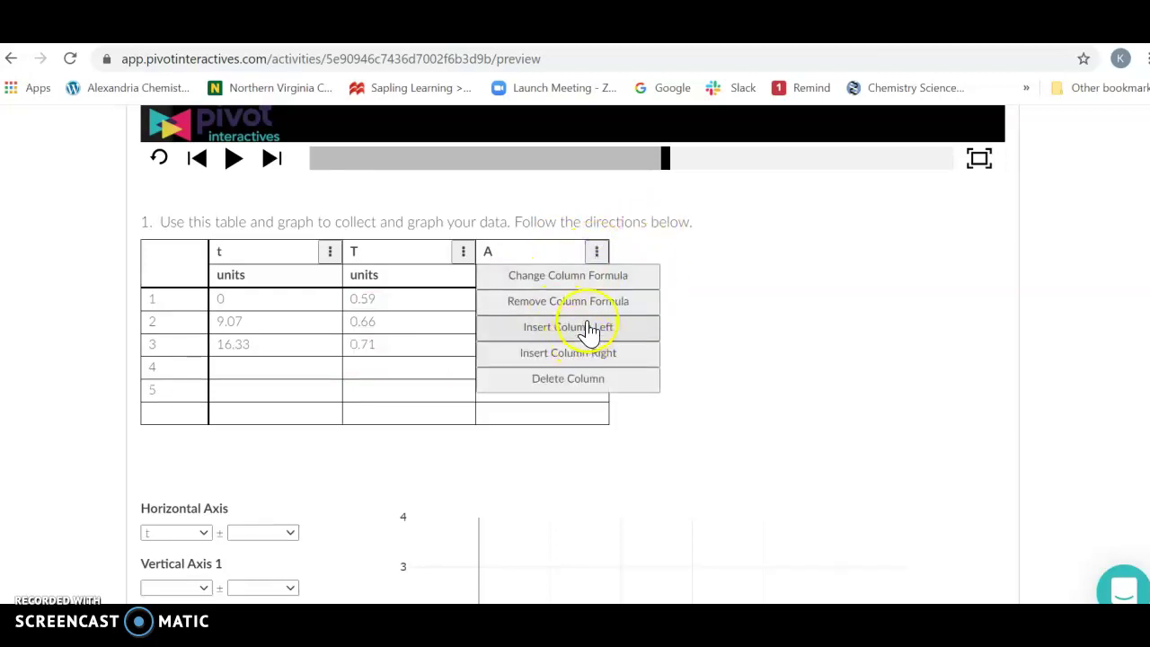
{"action": "left_click", "coordinate": [584, 275]}
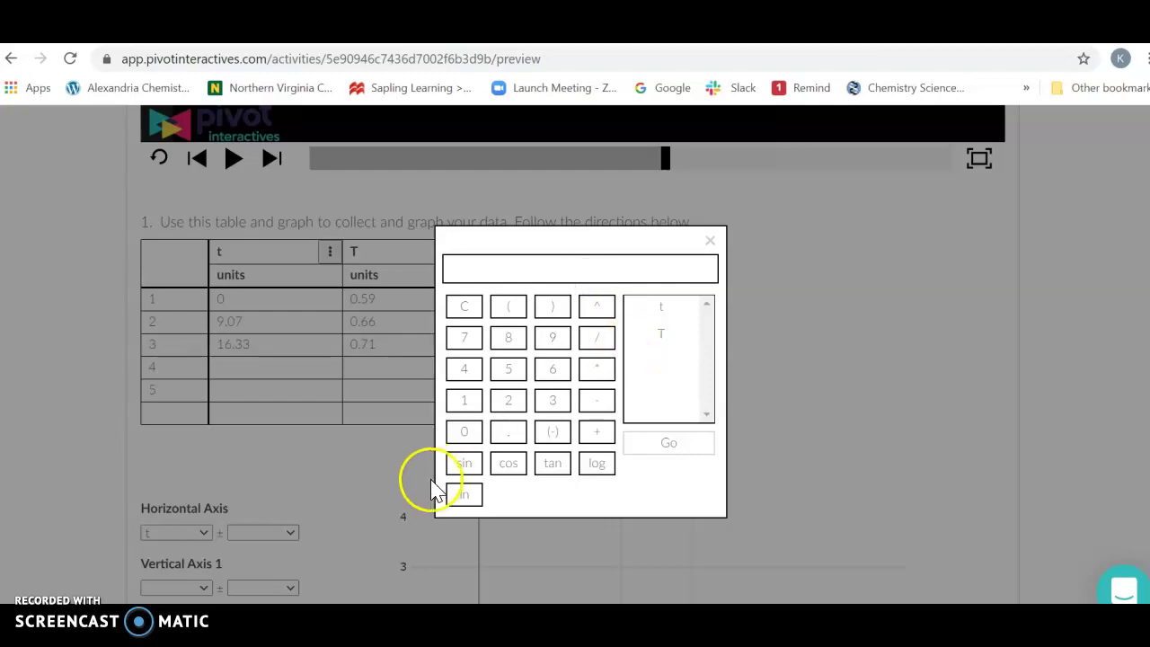
{"action": "left_click", "coordinate": [555, 435]}
{"action": "left_click", "coordinate": [595, 463]}
{"action": "left_click", "coordinate": [661, 333]}
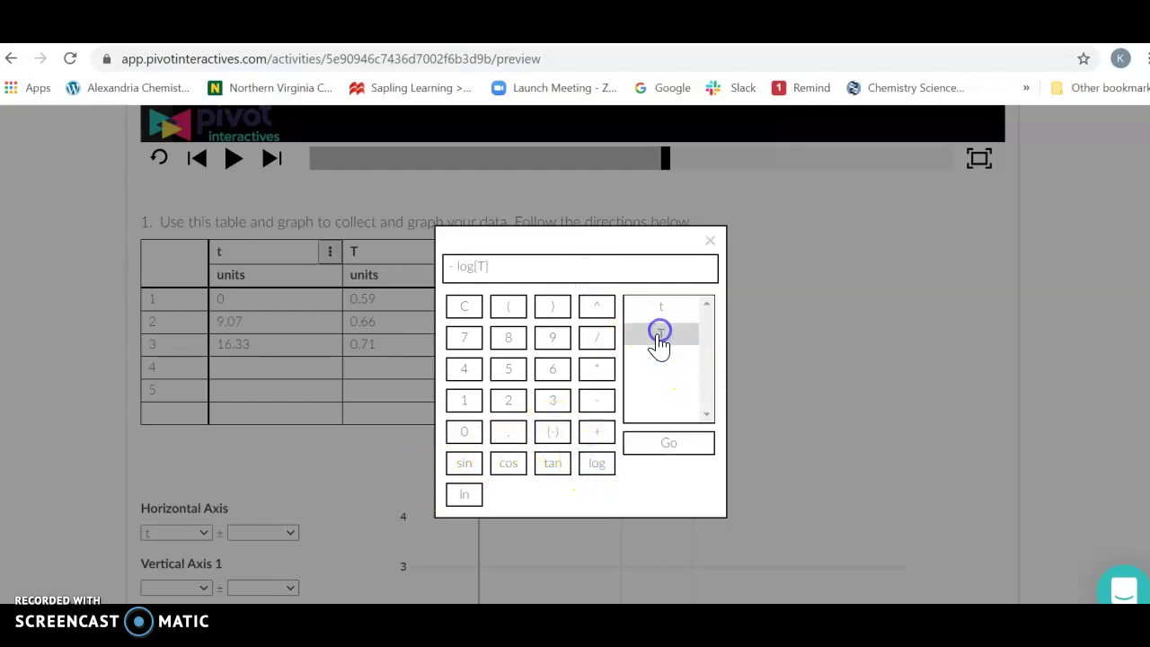
{"action": "left_click", "coordinate": [671, 443]}
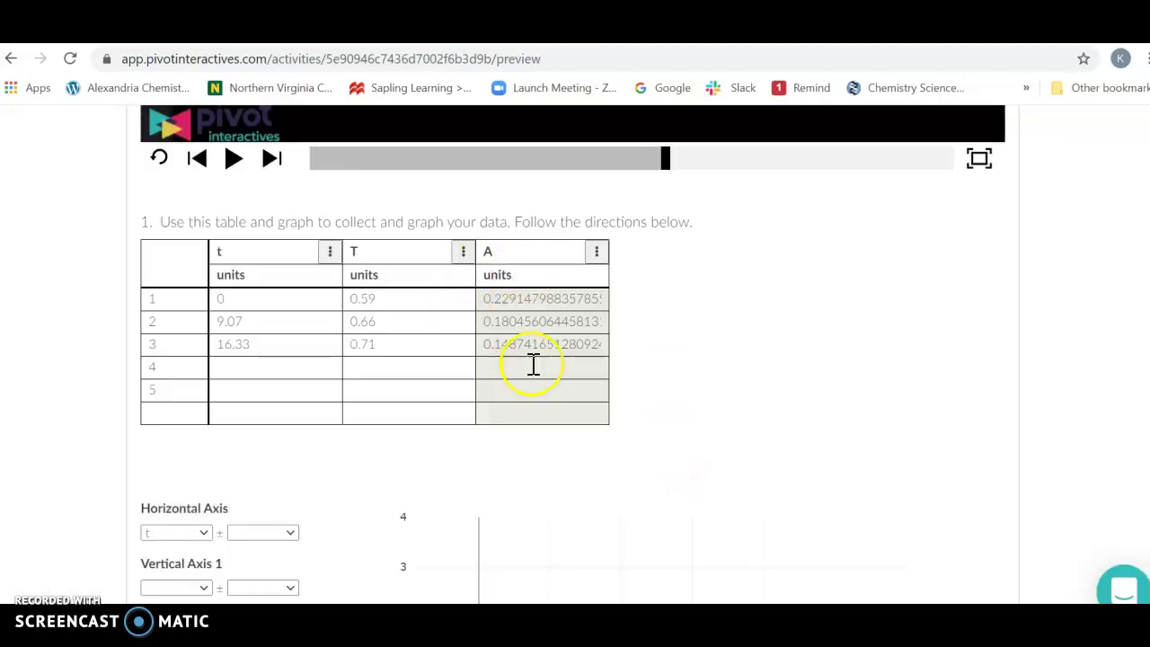
Step: Plot A on Vertical Axis 1 against t and add a linear regression to the graph
{"action": "scroll", "coordinate": [575, 359], "scroll_direction": "down", "scroll_amount": 3}
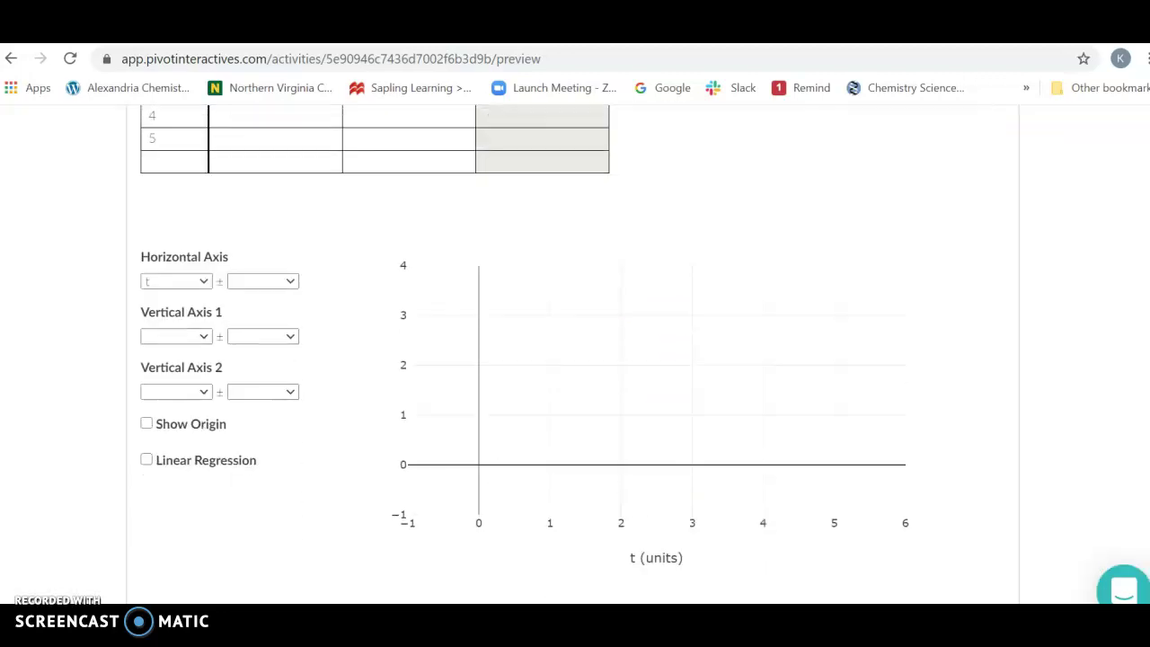
{"action": "left_click", "coordinate": [204, 335]}
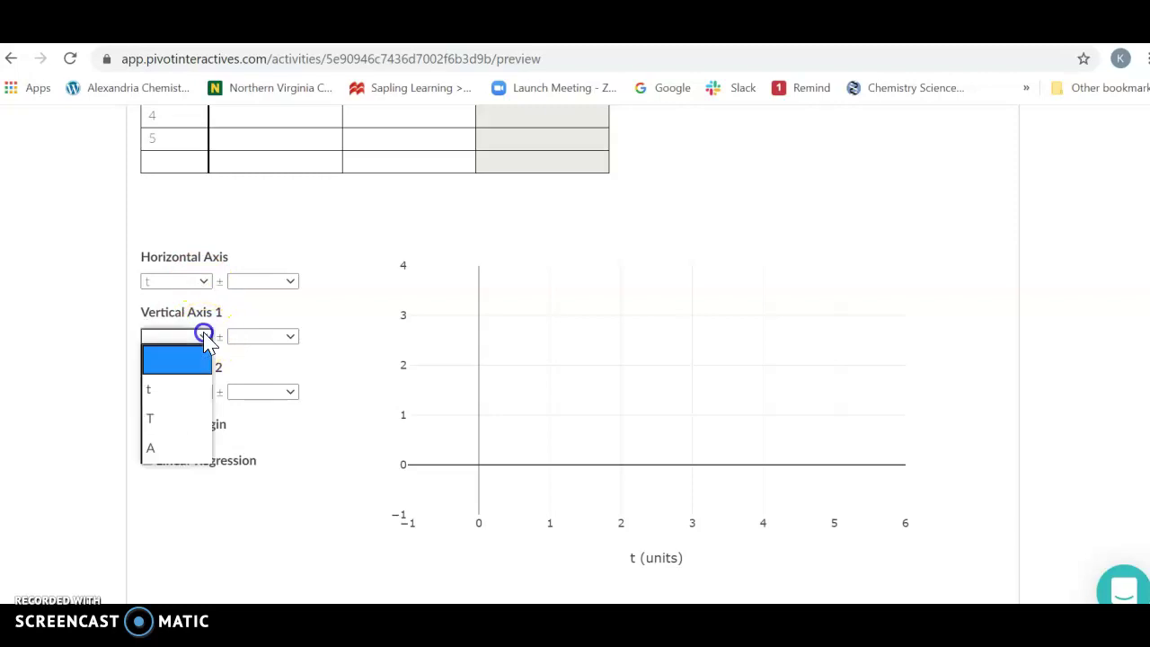
{"action": "left_click", "coordinate": [165, 456]}
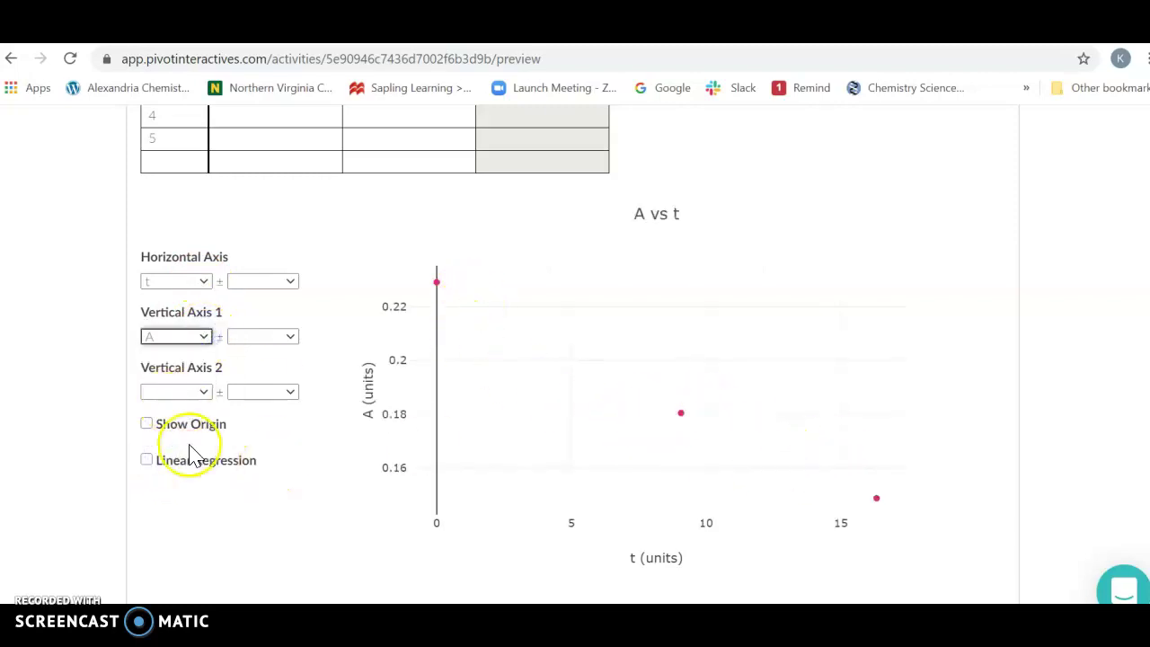
{"action": "left_click", "coordinate": [148, 474]}
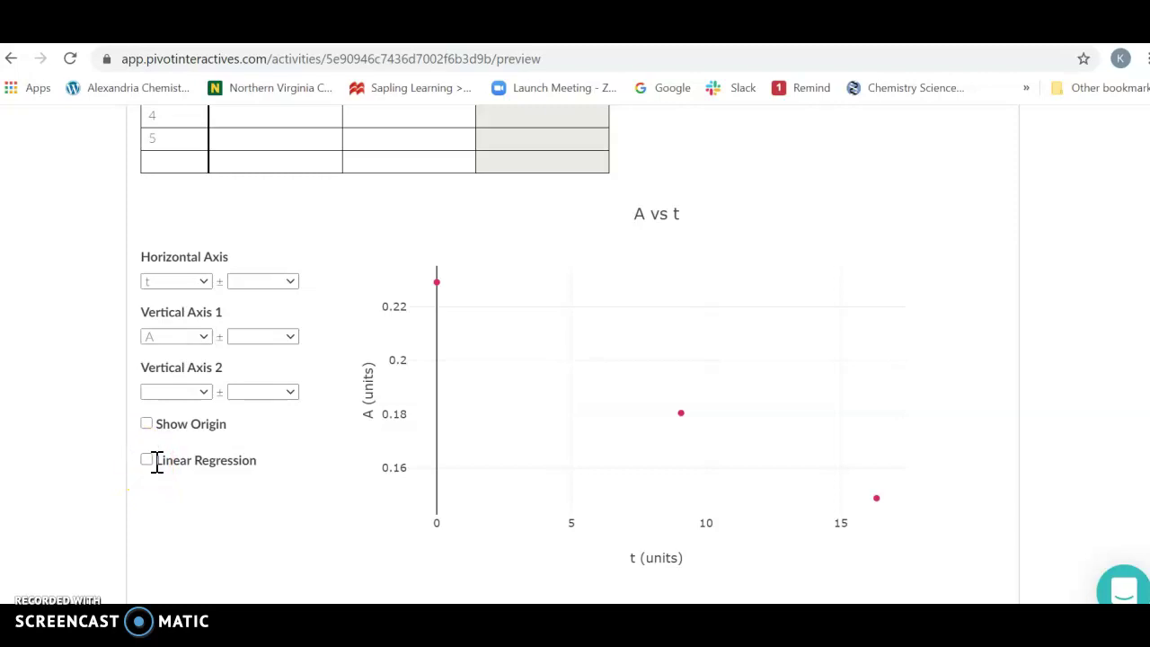
{"action": "left_click", "coordinate": [149, 462]}
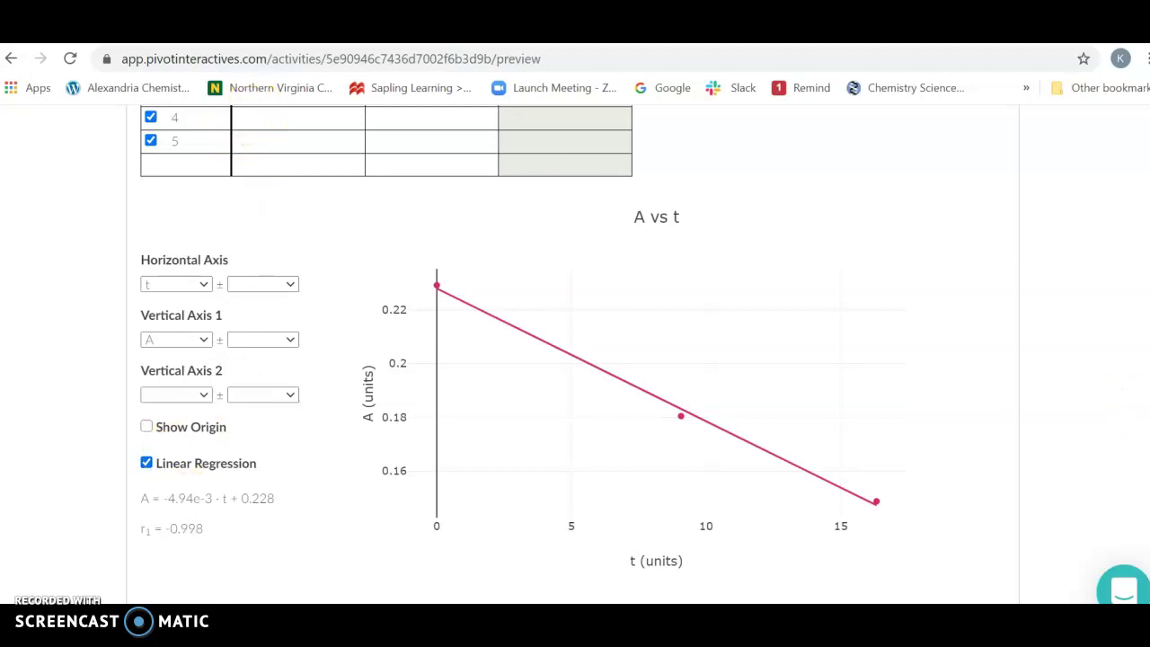
Step: Review the t, T and A values in the table together with the A vs t graph and its regression
{"action": "scroll", "coordinate": [575, 360], "scroll_direction": "up", "scroll_amount": 3}
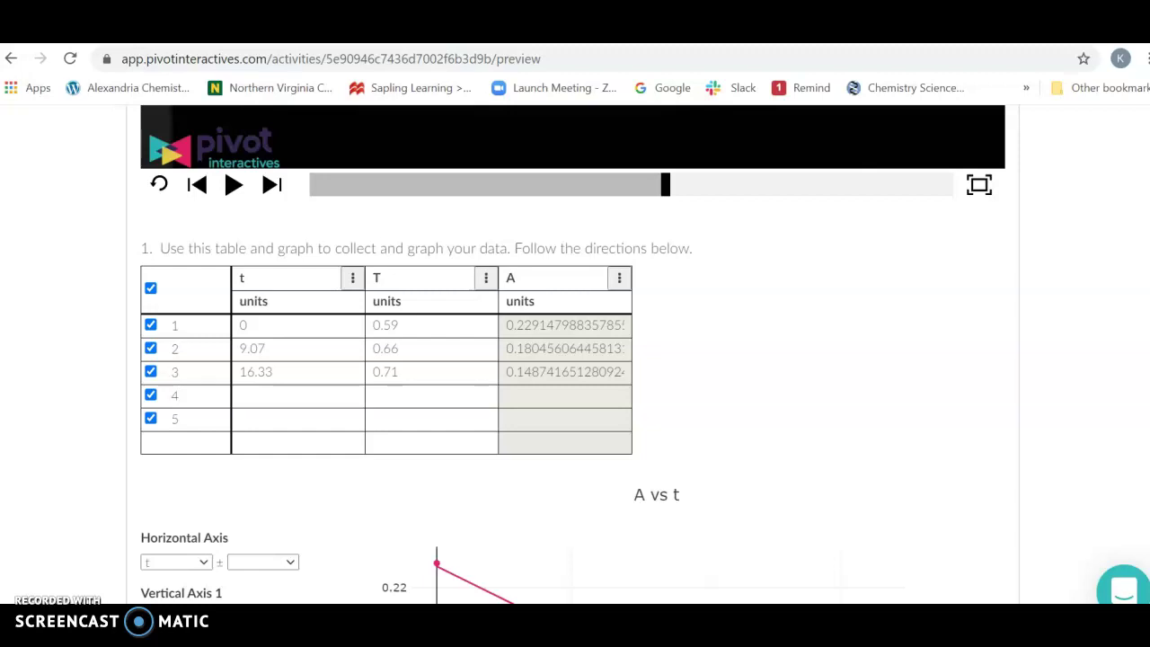
{"action": "scroll", "coordinate": [575, 360], "scroll_direction": "up", "scroll_amount": 1}
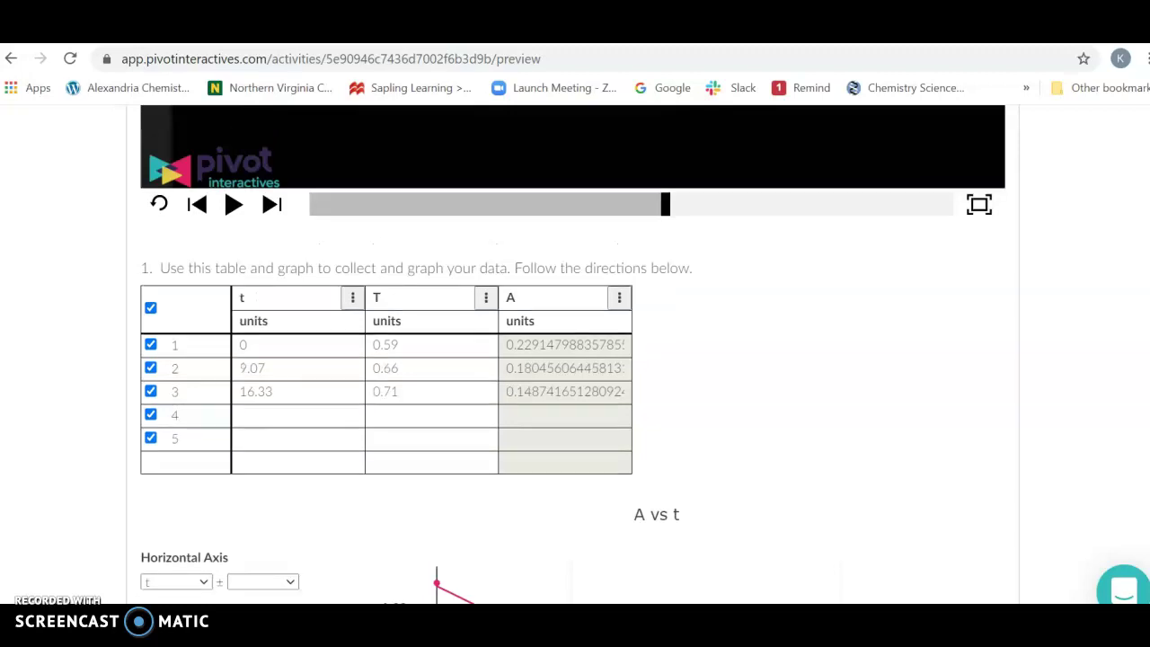
{"action": "scroll", "coordinate": [573, 354], "scroll_direction": "up", "scroll_amount": 1}
{"action": "scroll", "coordinate": [575, 360], "scroll_direction": "up", "scroll_amount": 1}
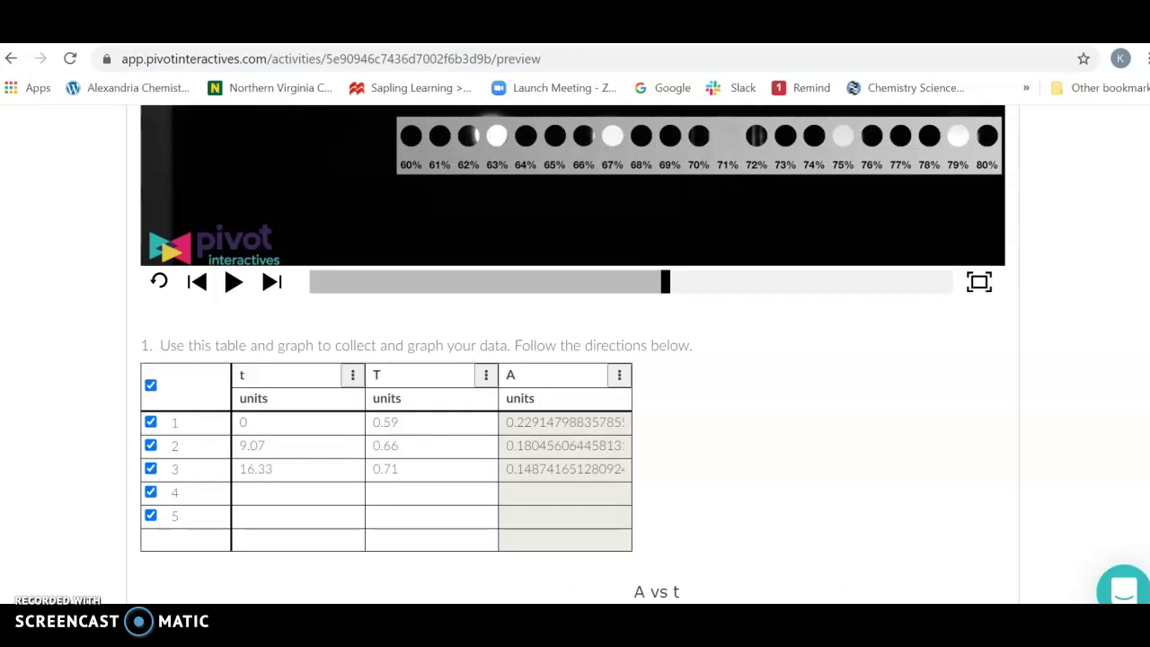
{"action": "scroll", "coordinate": [576, 560], "scroll_direction": "up", "scroll_amount": 1}
{"action": "scroll", "coordinate": [576, 560], "scroll_direction": "down", "scroll_amount": 5}
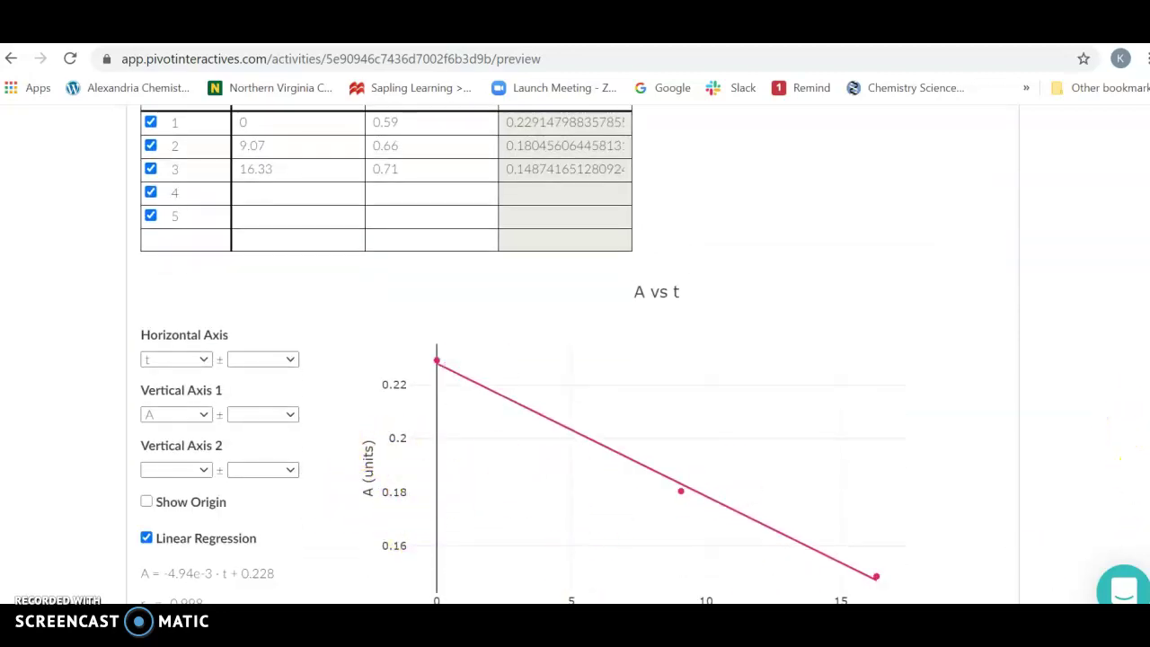
{"action": "scroll", "coordinate": [1123, 526], "scroll_direction": "down", "scroll_amount": 2}
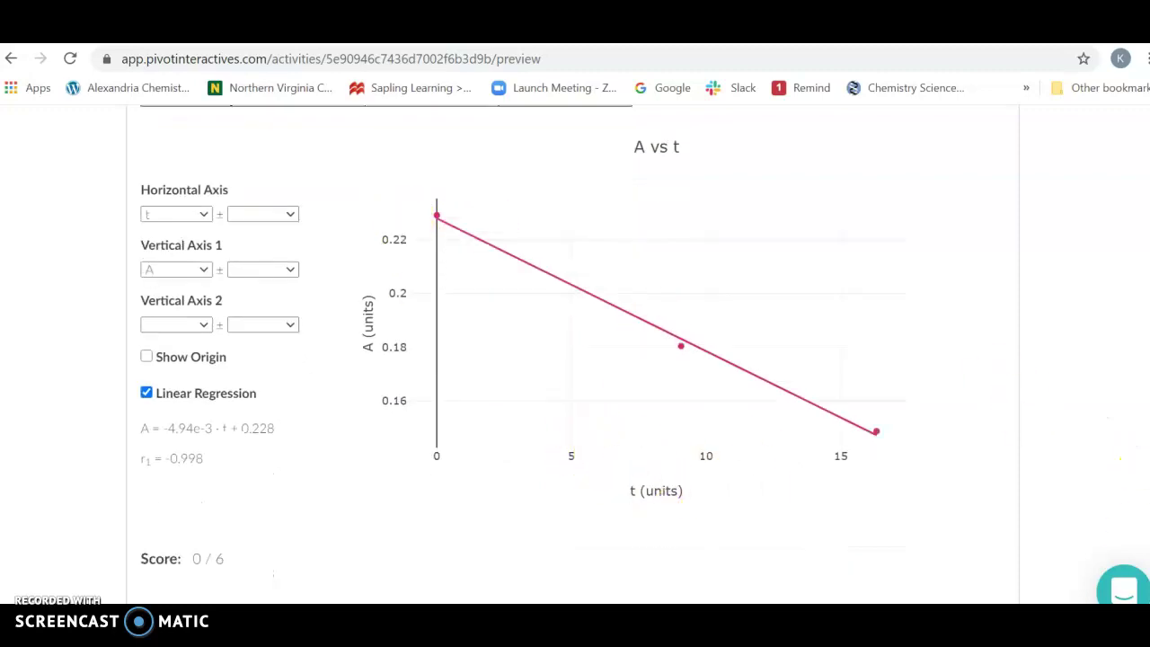
Step: Insert a column to the left of A and rename the A column header as 1/A
{"action": "scroll", "coordinate": [655, 347], "scroll_direction": "up", "scroll_amount": 4}
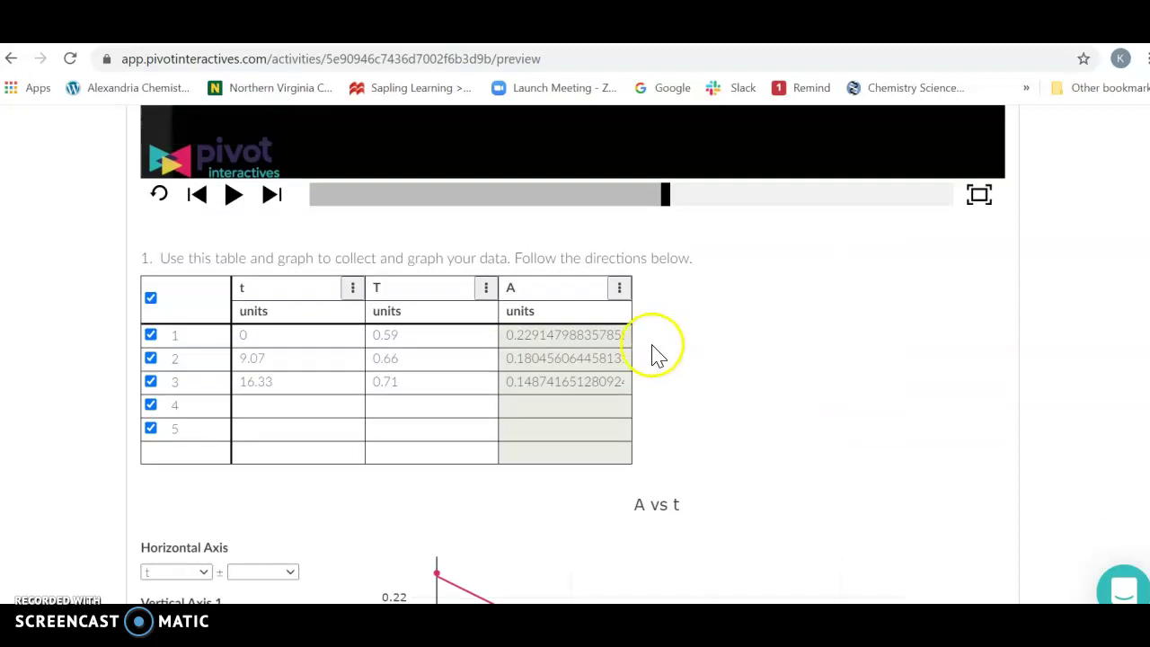
{"action": "left_click", "coordinate": [619, 289]}
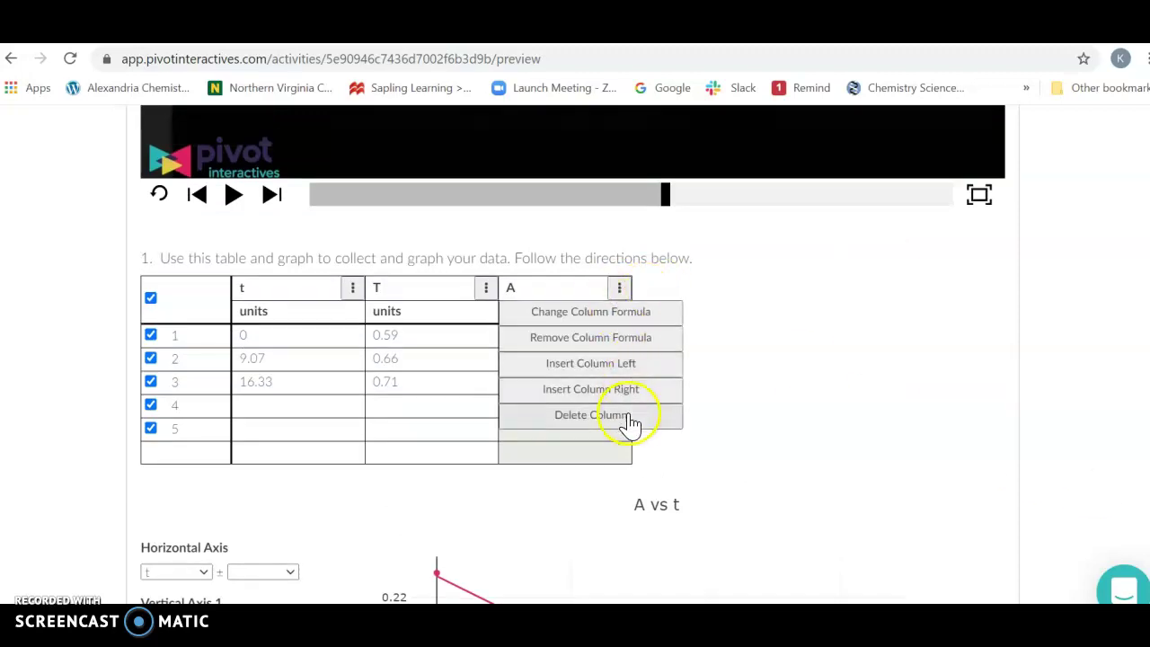
{"action": "left_click", "coordinate": [626, 367]}
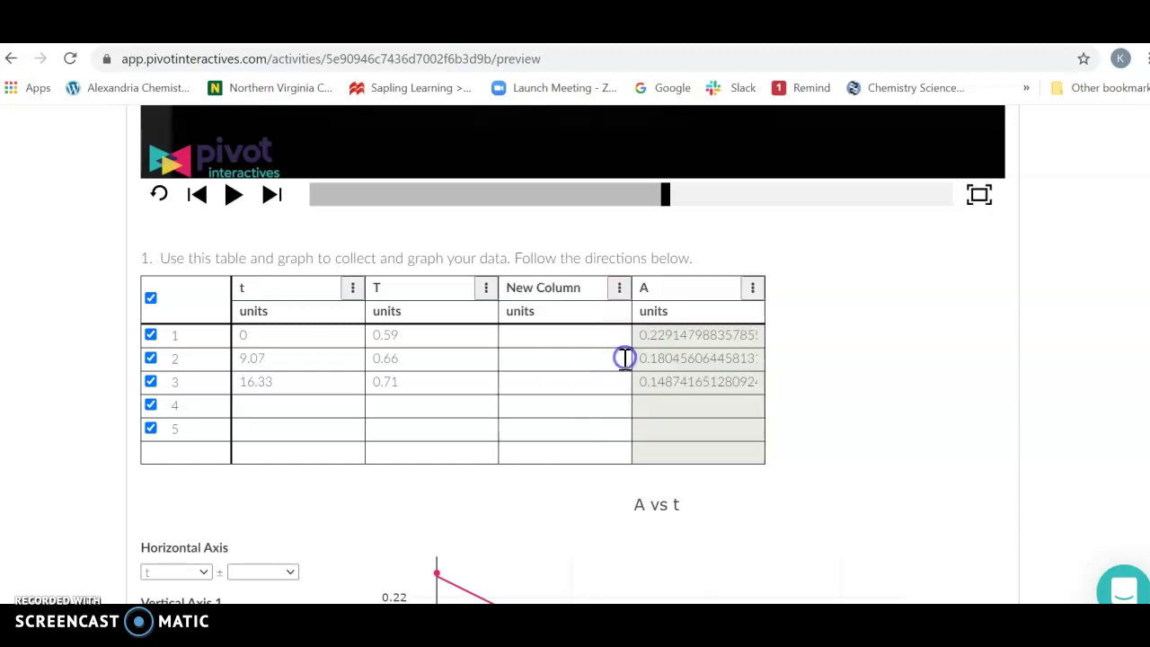
{"action": "left_click", "coordinate": [657, 288]}
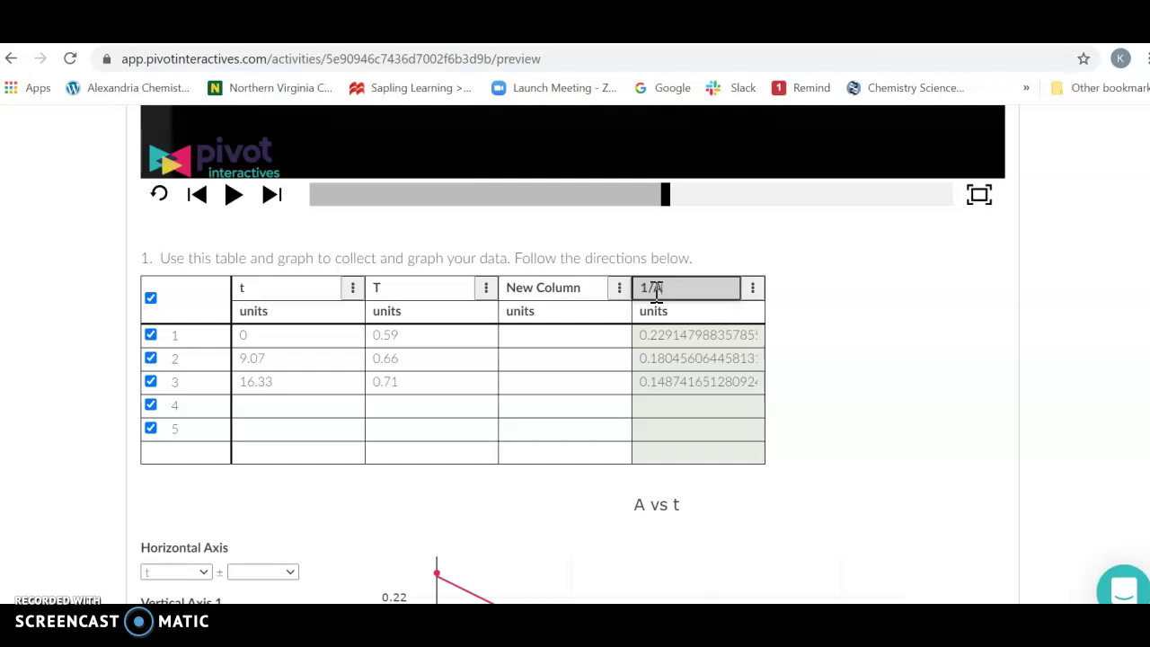
Step: Delete the empty New Column and rename the 1/A column header back to A
{"action": "left_click", "coordinate": [620, 301]}
{"action": "left_click", "coordinate": [619, 289]}
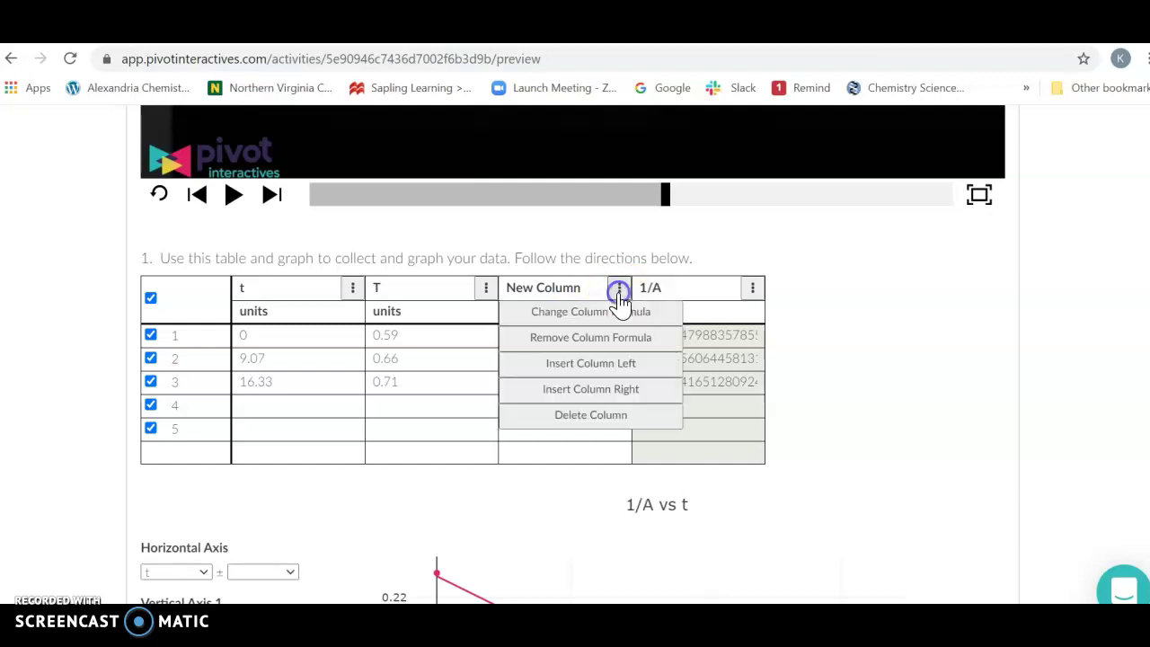
{"action": "left_click", "coordinate": [593, 416]}
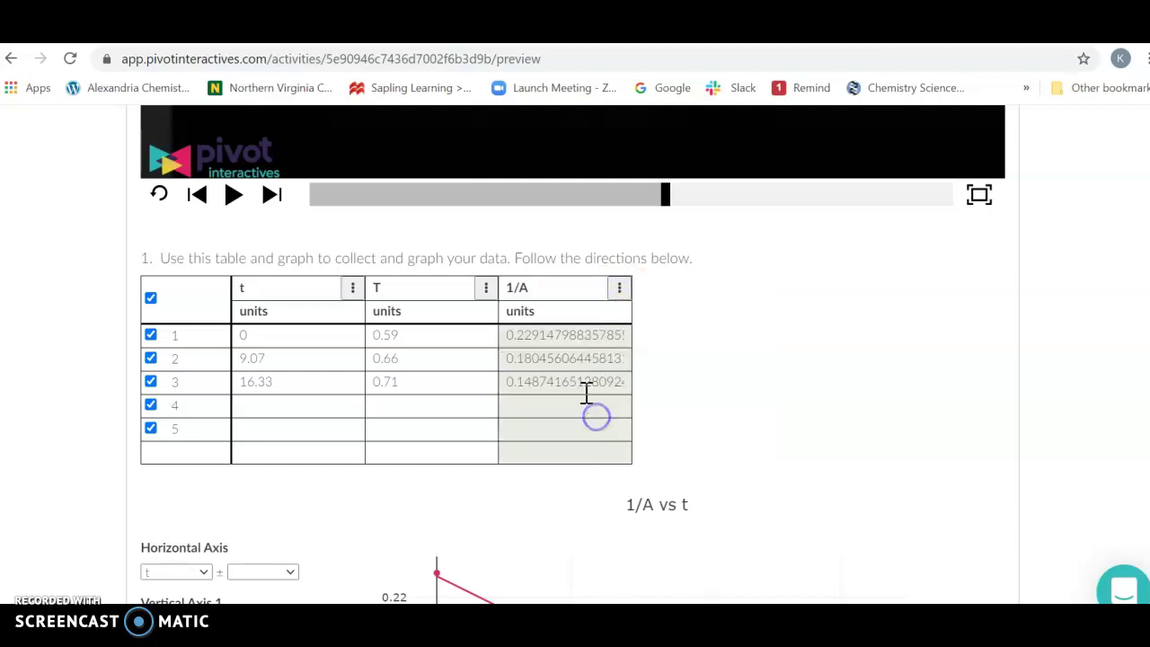
{"action": "left_click", "coordinate": [525, 288]}
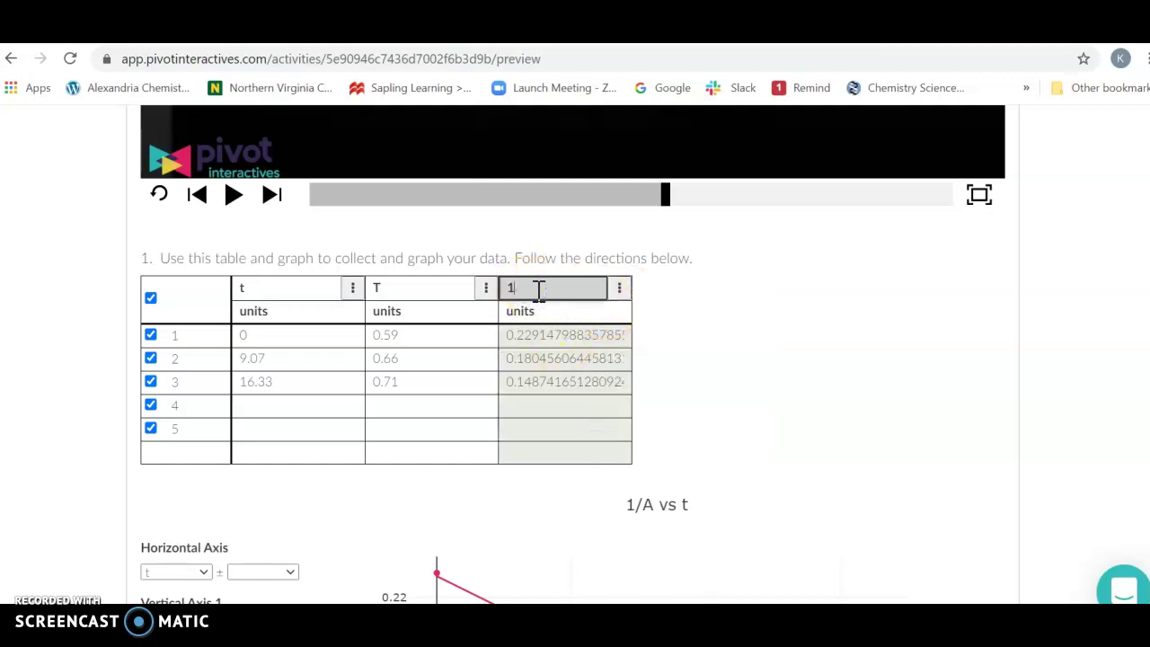
{"action": "type", "text": "A"}
Step: Insert a column to the right of A and name it 1/A
{"action": "left_click", "coordinate": [619, 289]}
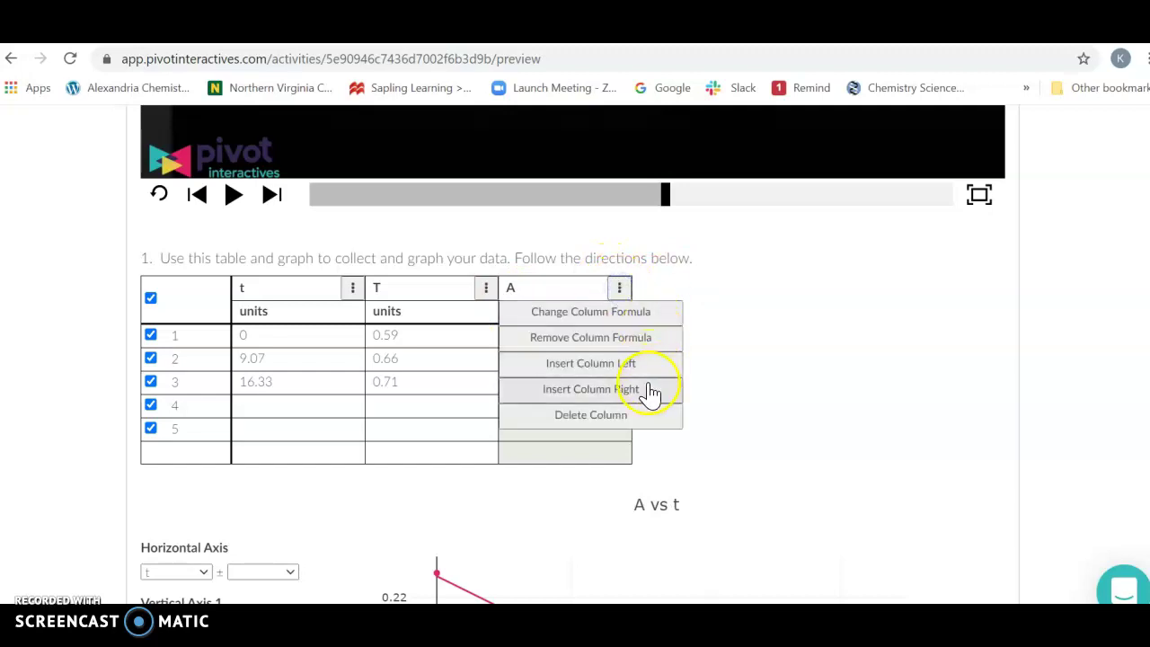
{"action": "left_click", "coordinate": [647, 387]}
{"action": "left_click", "coordinate": [723, 286]}
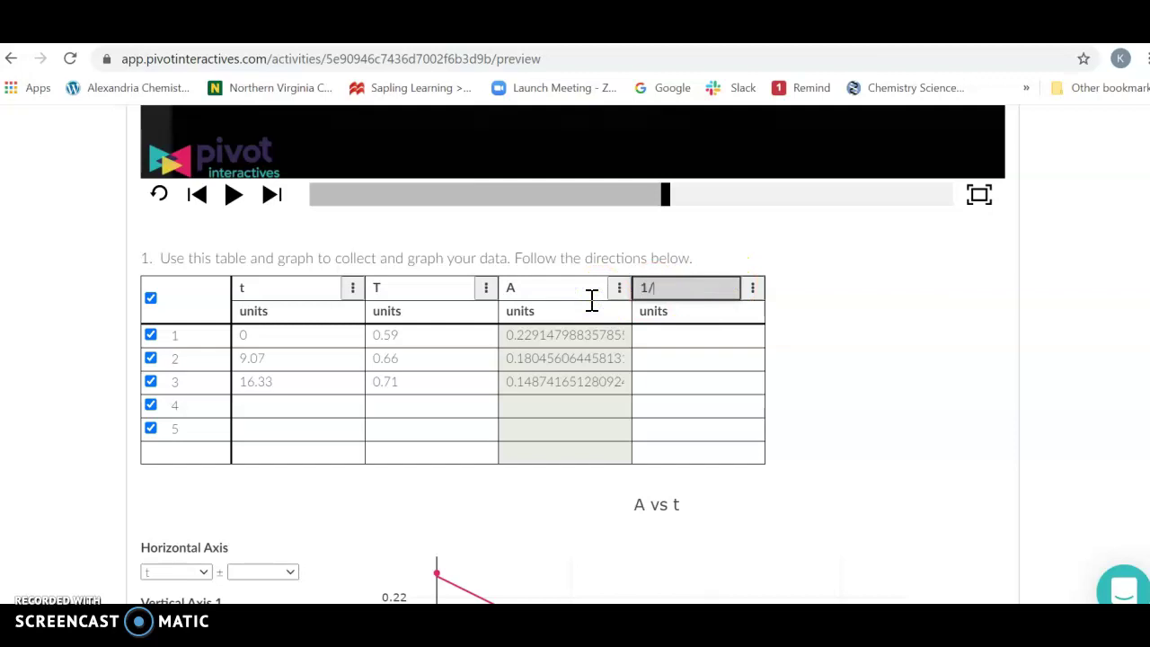
{"action": "left_click", "coordinate": [652, 352]}
{"action": "left_click", "coordinate": [647, 335]}
Step: Set the 1/A column's formula to 1 divided by A, 1/A
{"action": "left_click", "coordinate": [750, 289]}
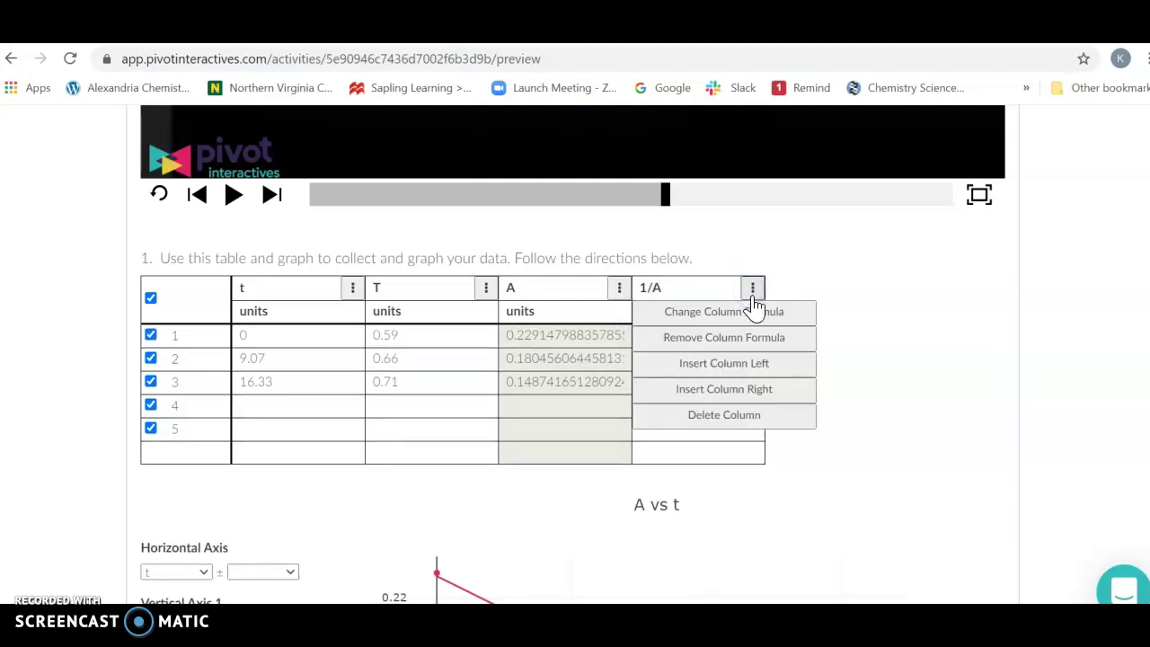
{"action": "left_click", "coordinate": [737, 310]}
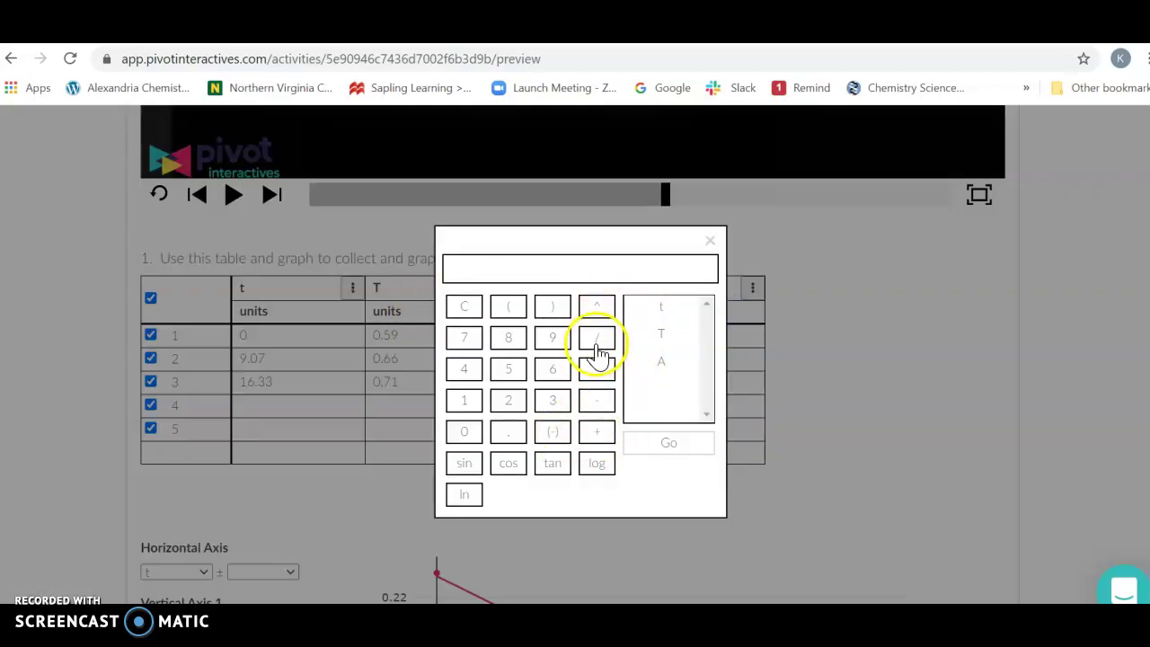
{"action": "left_click", "coordinate": [467, 269]}
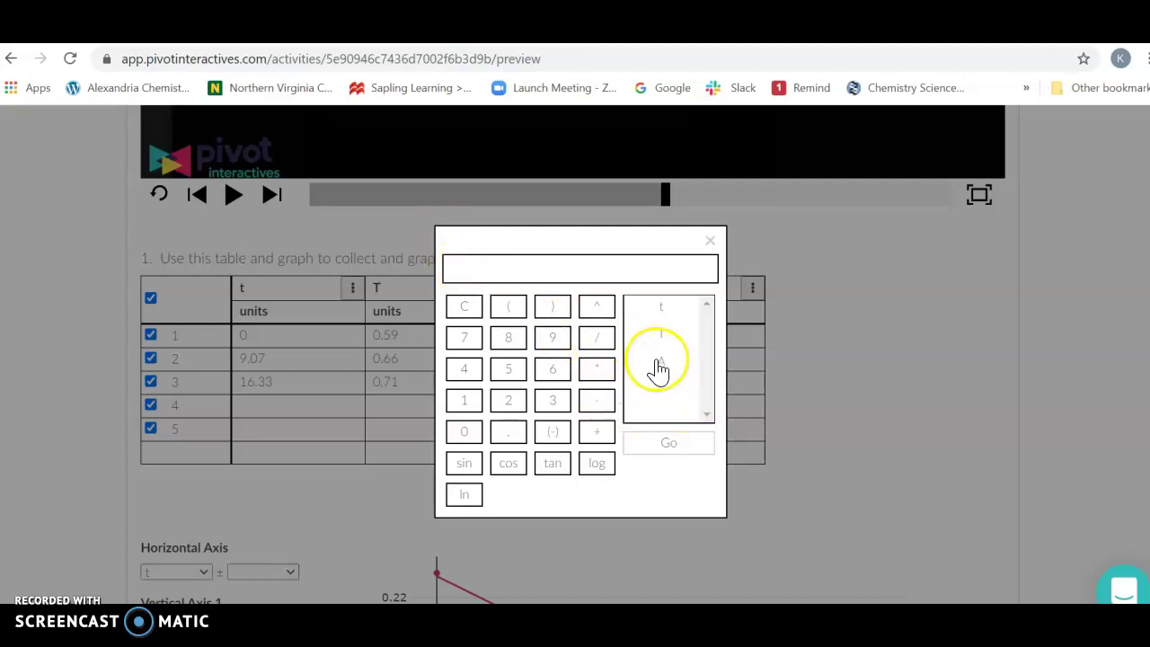
{"action": "left_click", "coordinate": [464, 400]}
{"action": "left_click", "coordinate": [597, 348]}
{"action": "left_click", "coordinate": [661, 361]}
{"action": "left_click", "coordinate": [669, 442]}
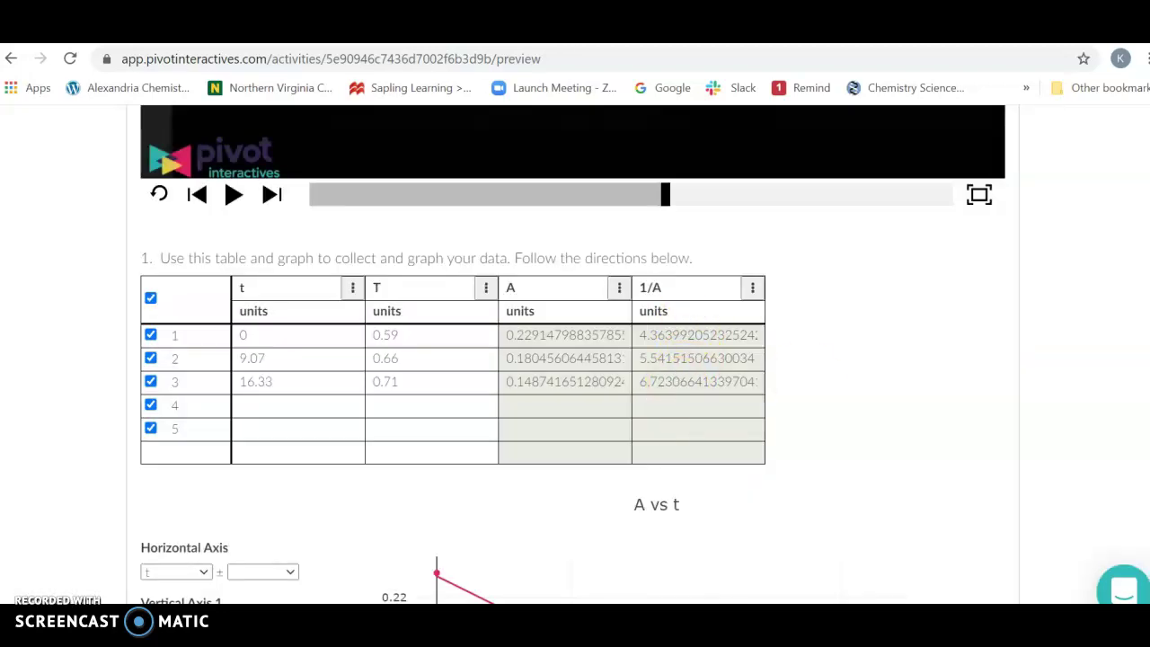
Step: Plot 1/A on Vertical Axis 1 against t in place of A
{"action": "scroll", "coordinate": [575, 359], "scroll_direction": "down", "scroll_amount": 2}
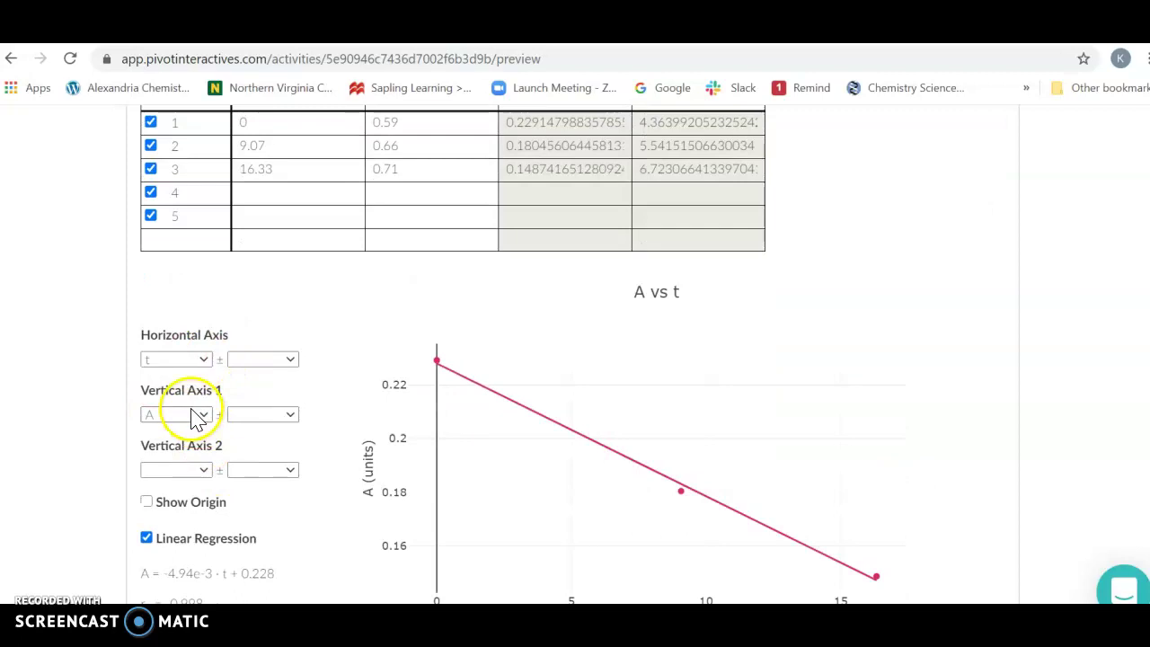
{"action": "left_click", "coordinate": [197, 415]}
{"action": "left_click", "coordinate": [156, 553]}
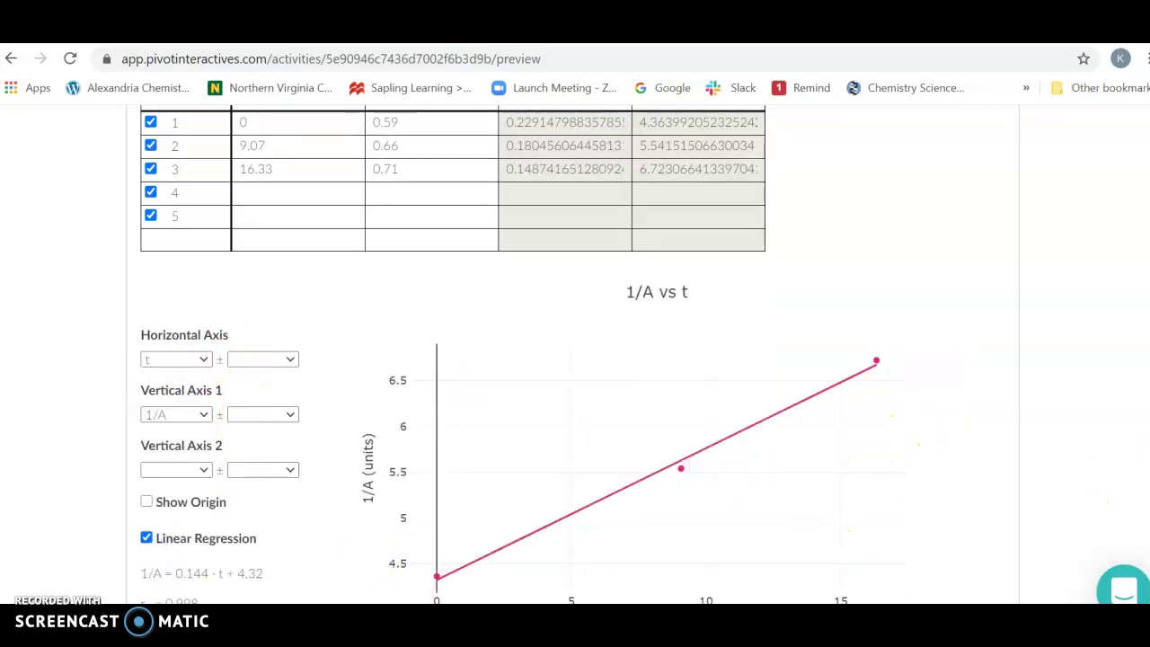
Step: Review the A and 1/A values in the table together with the 1/A vs t graph and its linear regression
{"action": "scroll", "coordinate": [575, 359], "scroll_direction": "down", "scroll_amount": 1}
{"action": "scroll", "coordinate": [575, 359], "scroll_direction": "up", "scroll_amount": 2}
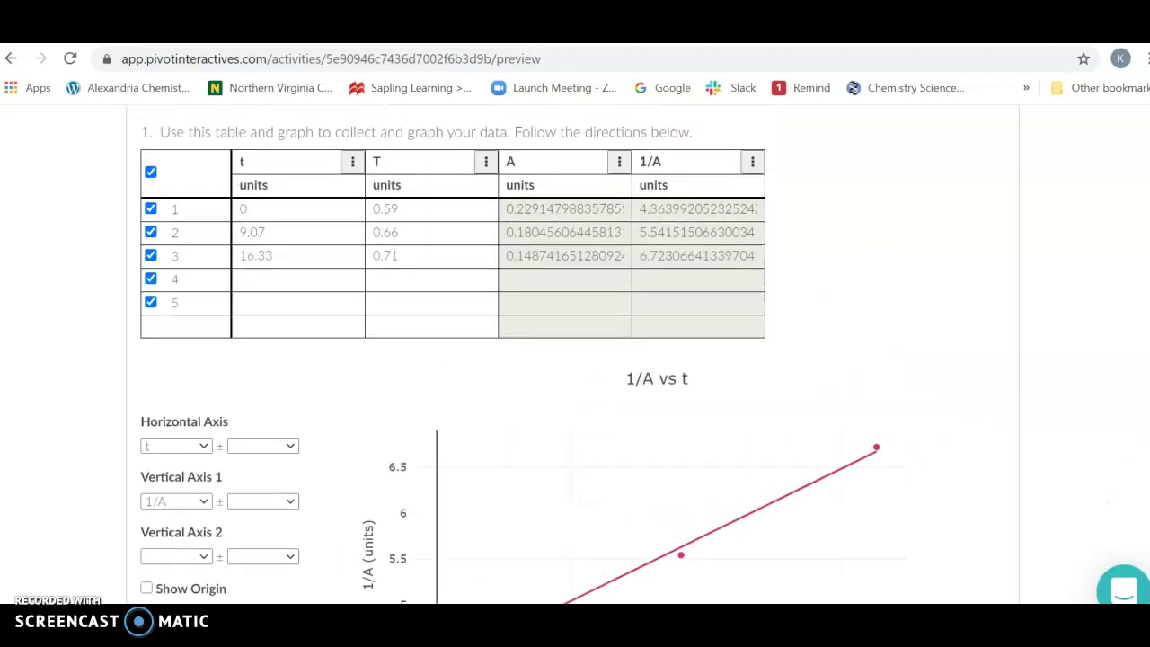
{"action": "scroll", "coordinate": [511, 364], "scroll_direction": "up", "scroll_amount": 1}
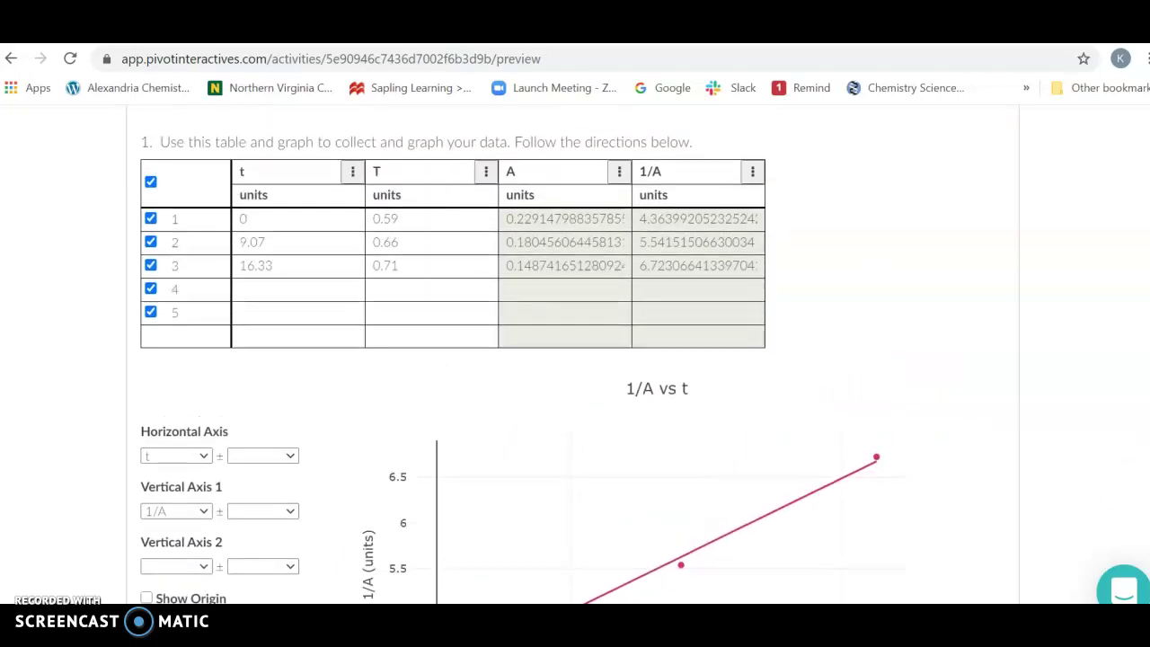
{"action": "scroll", "coordinate": [575, 359], "scroll_direction": "down", "scroll_amount": 1}
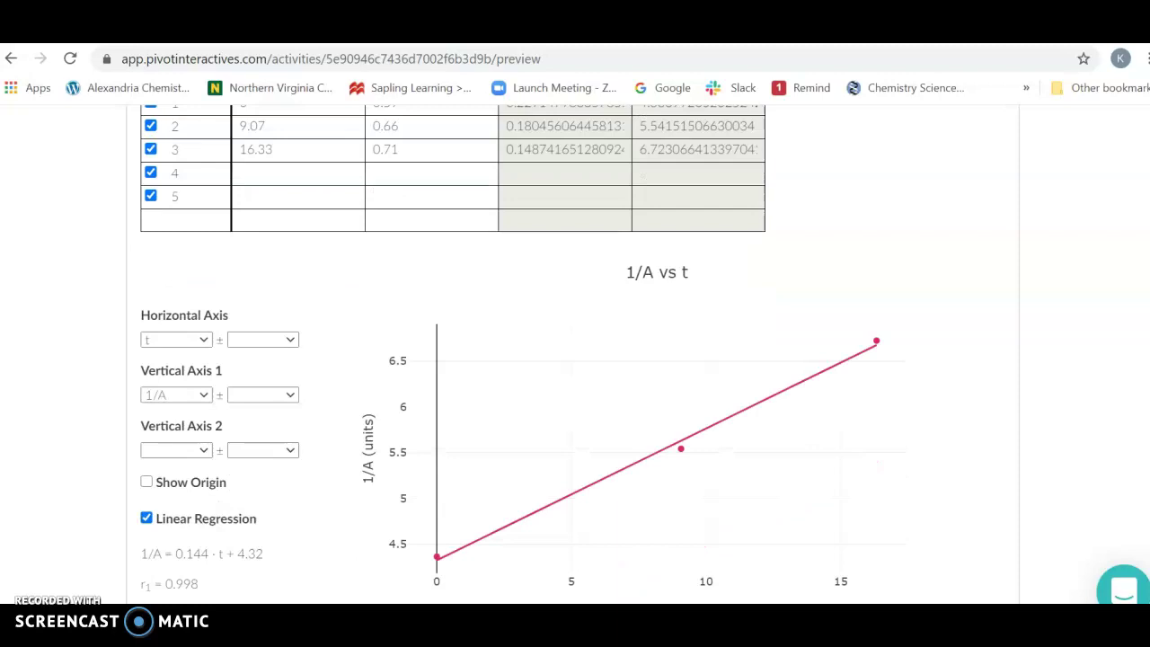
{"action": "scroll", "coordinate": [575, 359], "scroll_direction": "up", "scroll_amount": 2}
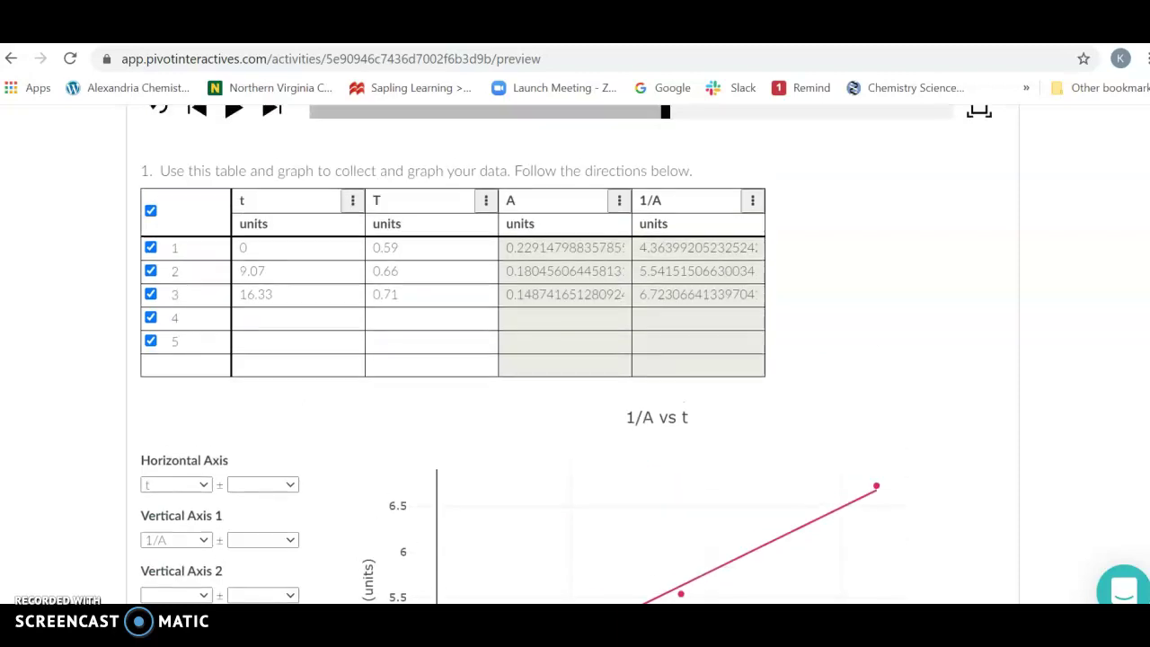
{"action": "scroll", "coordinate": [575, 359], "scroll_direction": "down", "scroll_amount": 3}
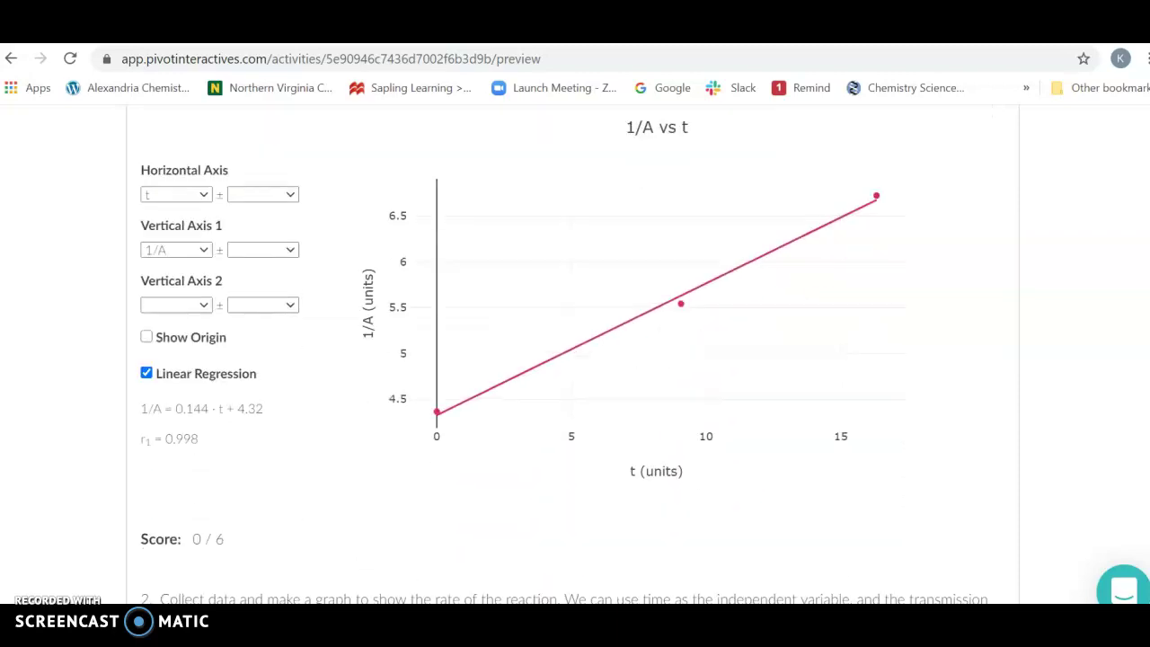
Step: Read questions 2 to 5 on the reaction's rate graph, order, rate constant and rate law, including the rate law hint
{"action": "scroll", "coordinate": [305, 409], "scroll_direction": "down", "scroll_amount": 2}
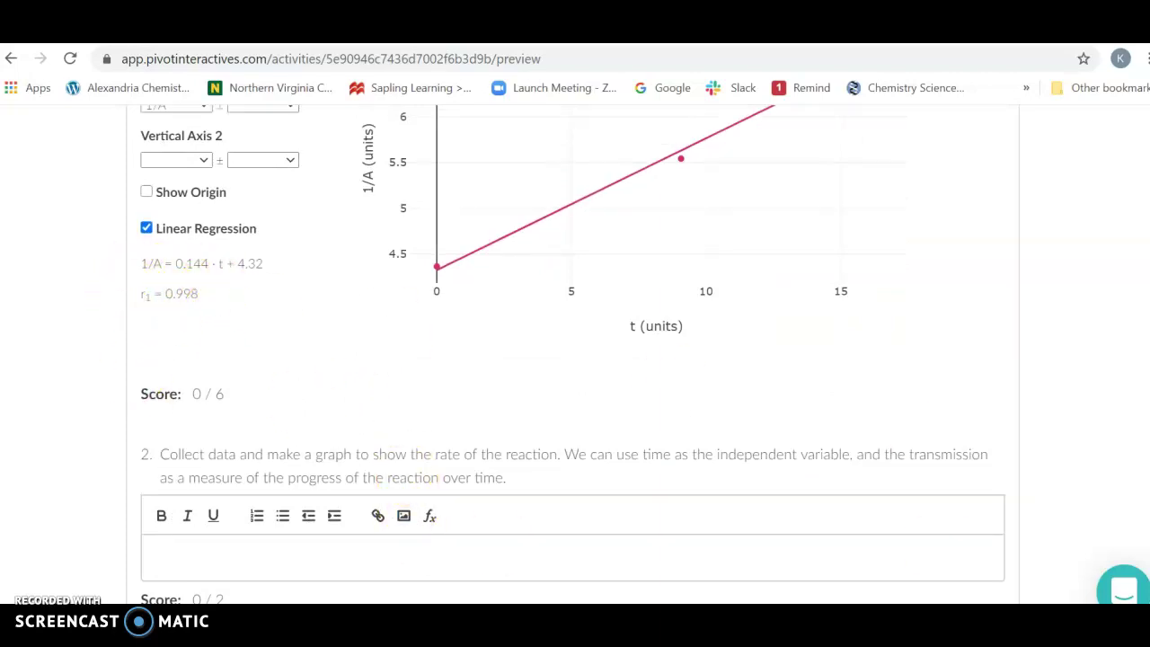
{"action": "scroll", "coordinate": [574, 353], "scroll_direction": "down", "scroll_amount": 3}
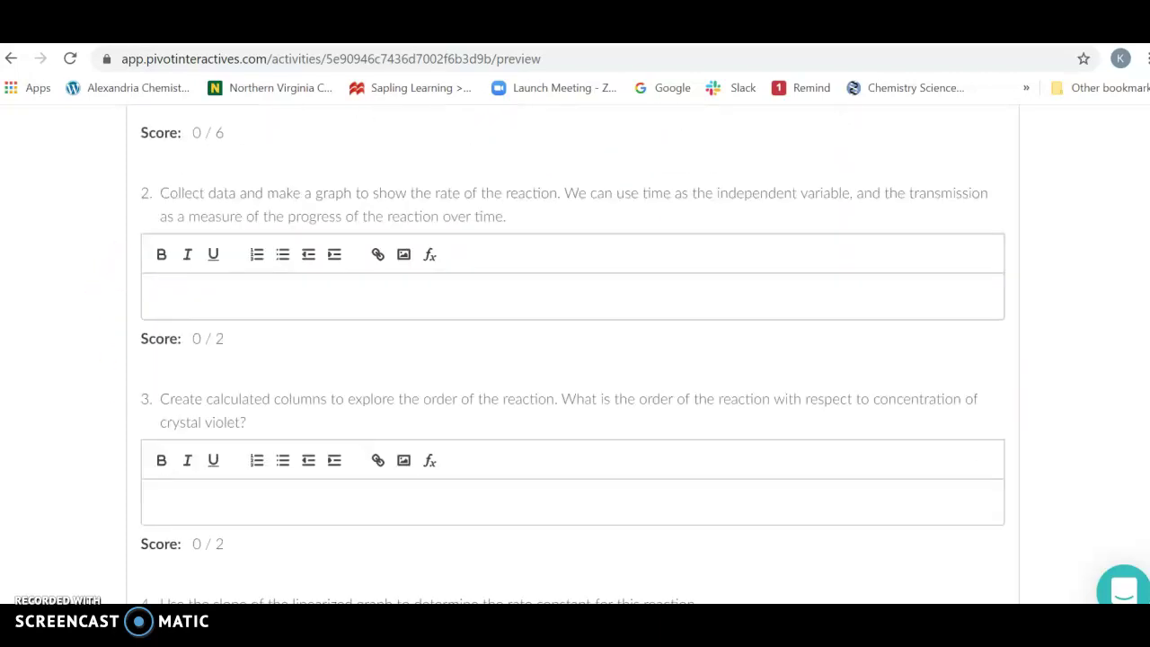
{"action": "scroll", "coordinate": [544, 392], "scroll_direction": "down", "scroll_amount": 2}
{"action": "scroll", "coordinate": [545, 393], "scroll_direction": "up", "scroll_amount": 1}
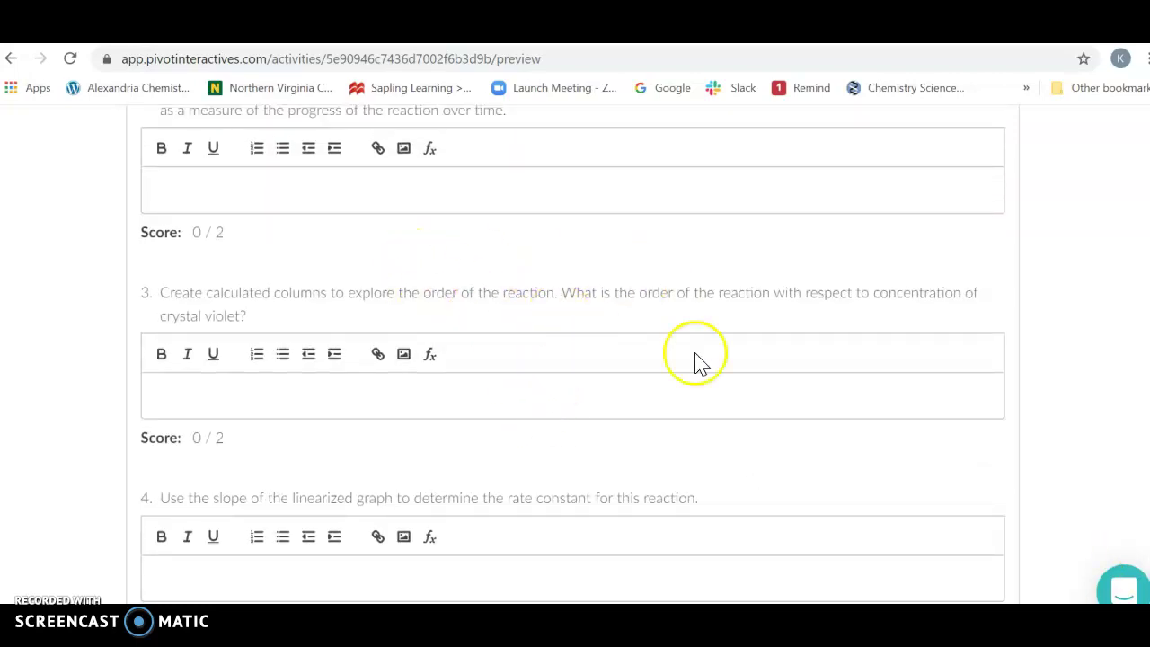
{"action": "scroll", "coordinate": [419, 229], "scroll_direction": "down", "scroll_amount": 1}
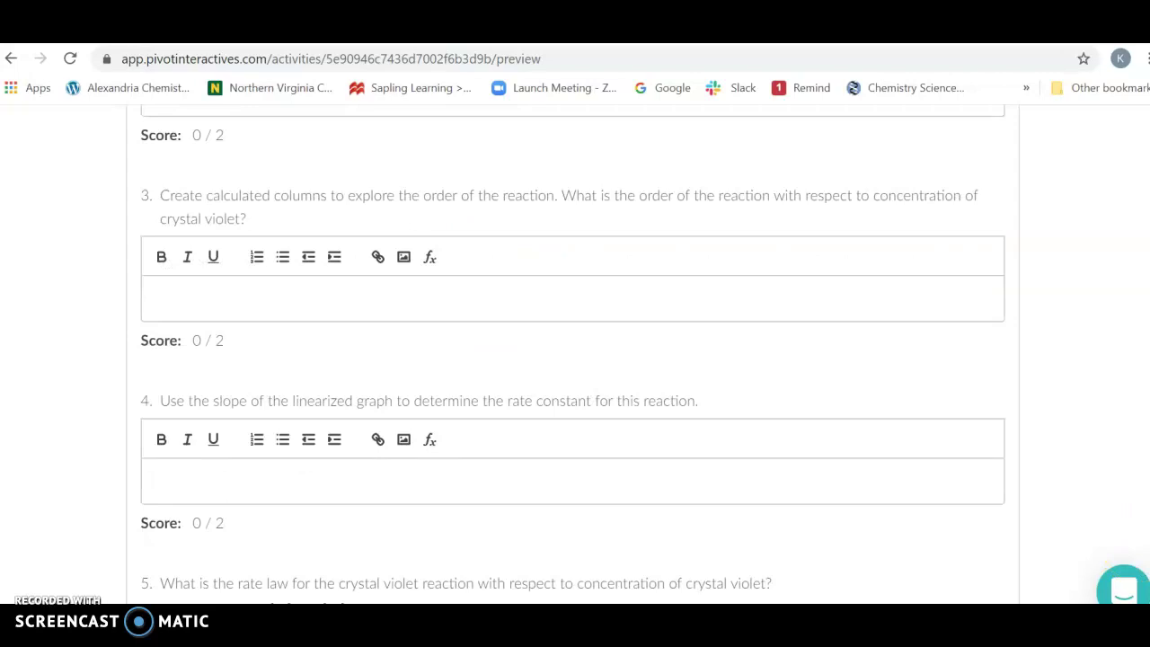
{"action": "scroll", "coordinate": [573, 354], "scroll_direction": "down", "scroll_amount": 1}
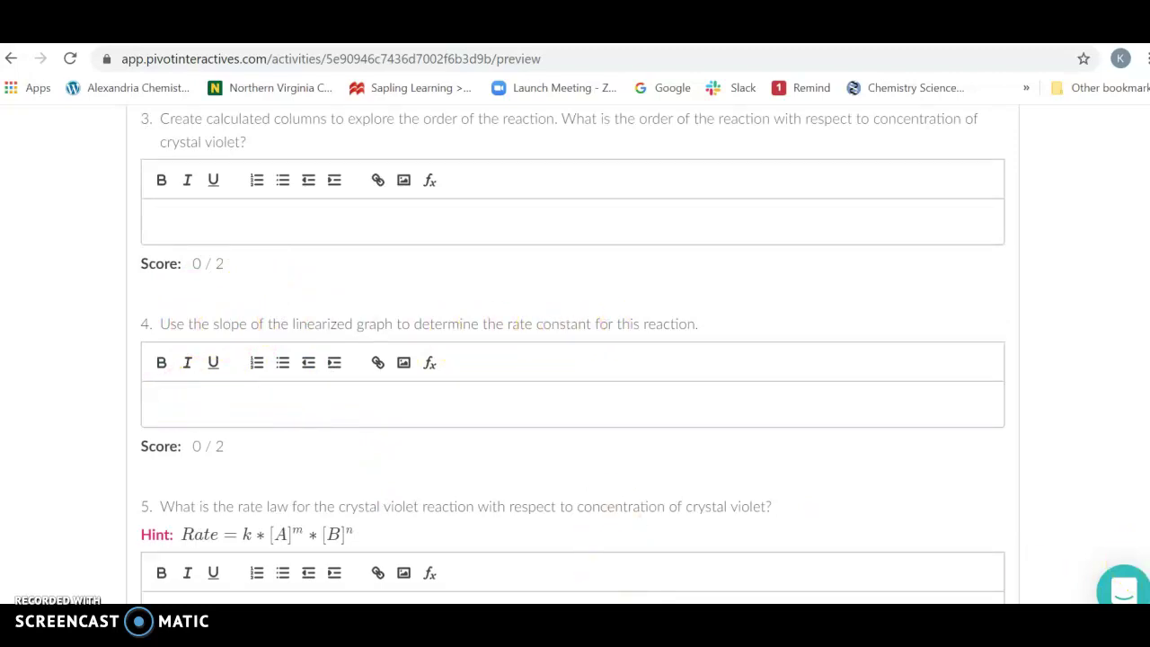
{"action": "scroll", "coordinate": [476, 548], "scroll_direction": "down", "scroll_amount": 2}
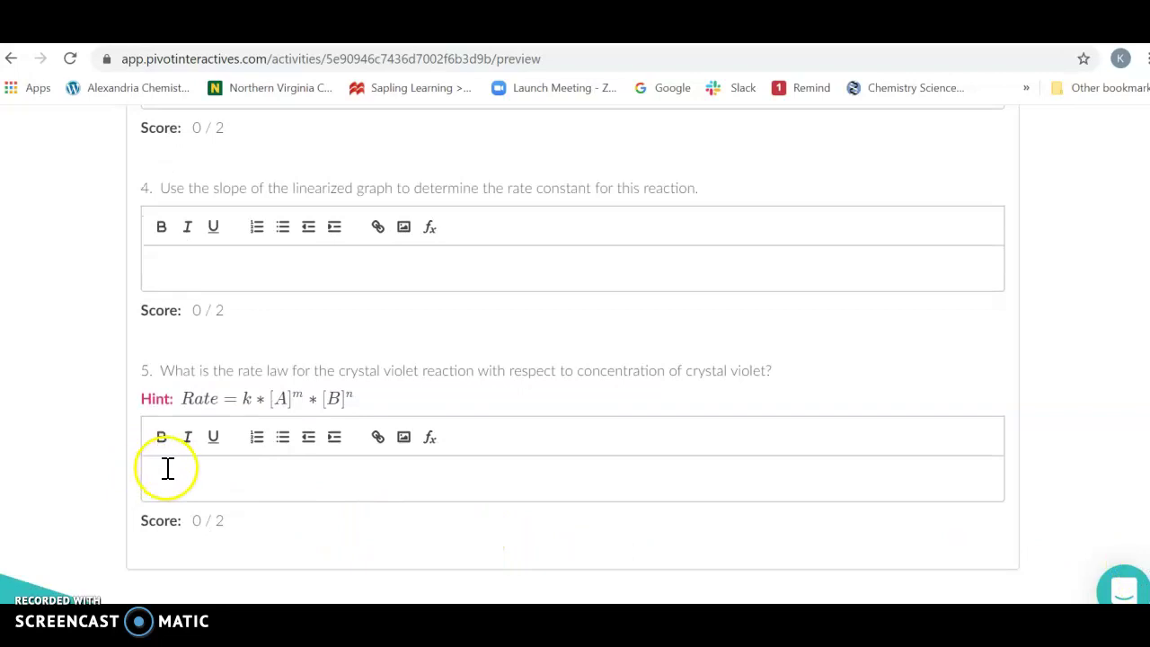